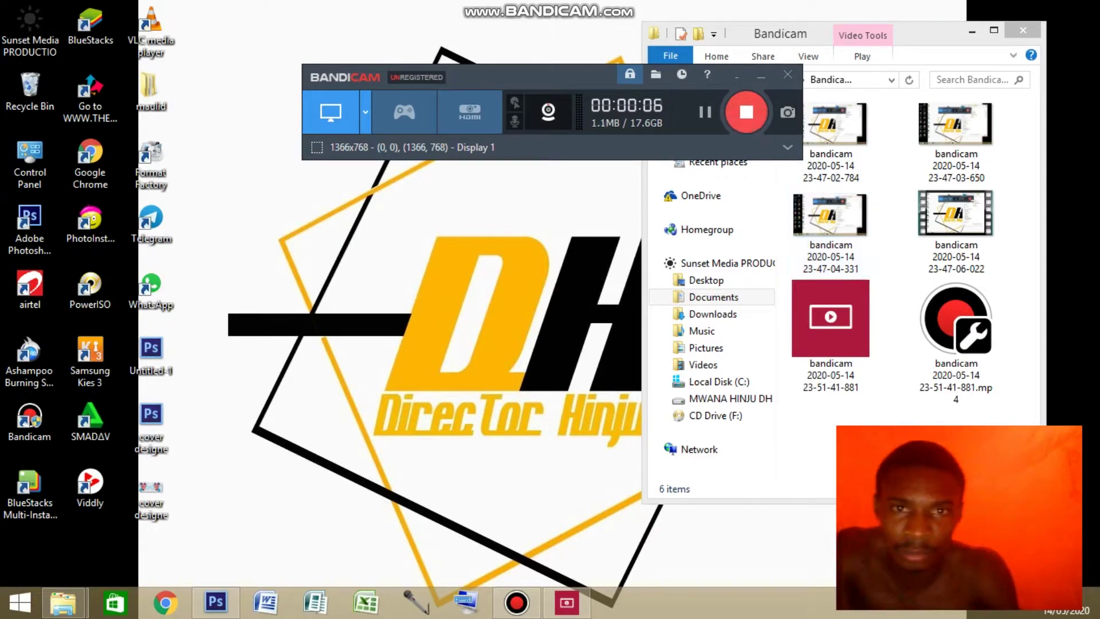
Minimize Bandicam and the Explorer window to bare the desktop, then refresh it
click(761, 75)
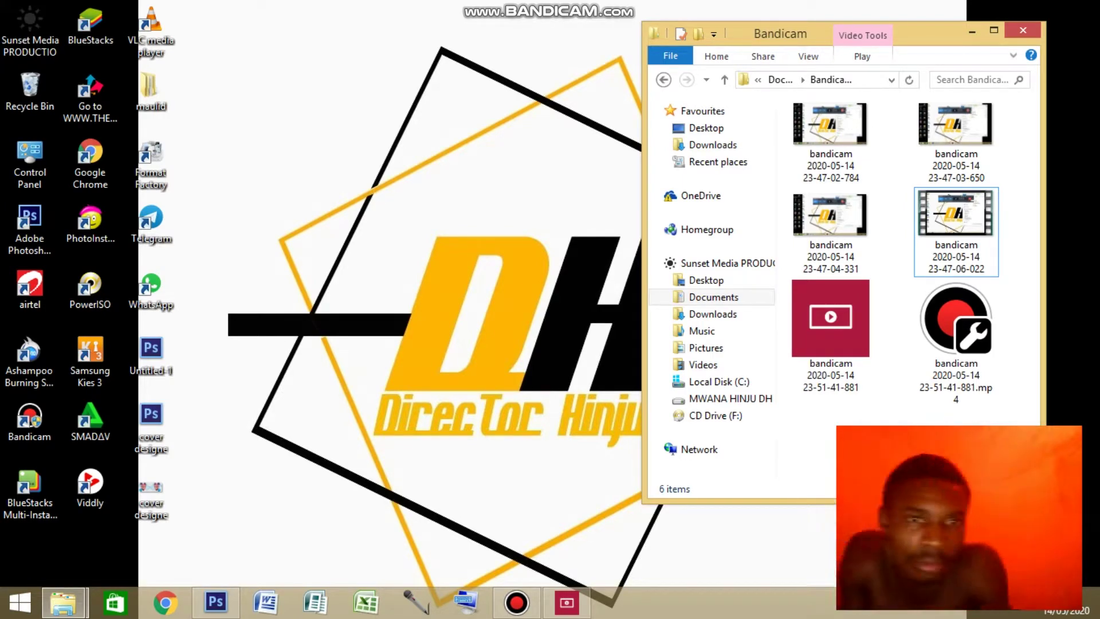
key(super+d)
right_click(862, 234)
right_click(897, 288)
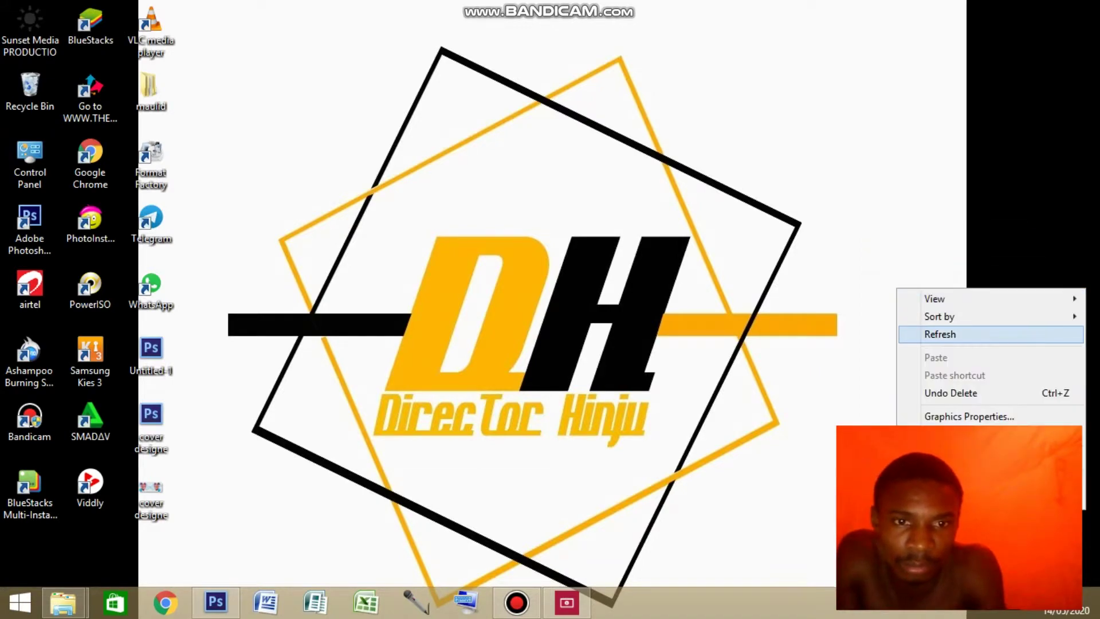
click(940, 334)
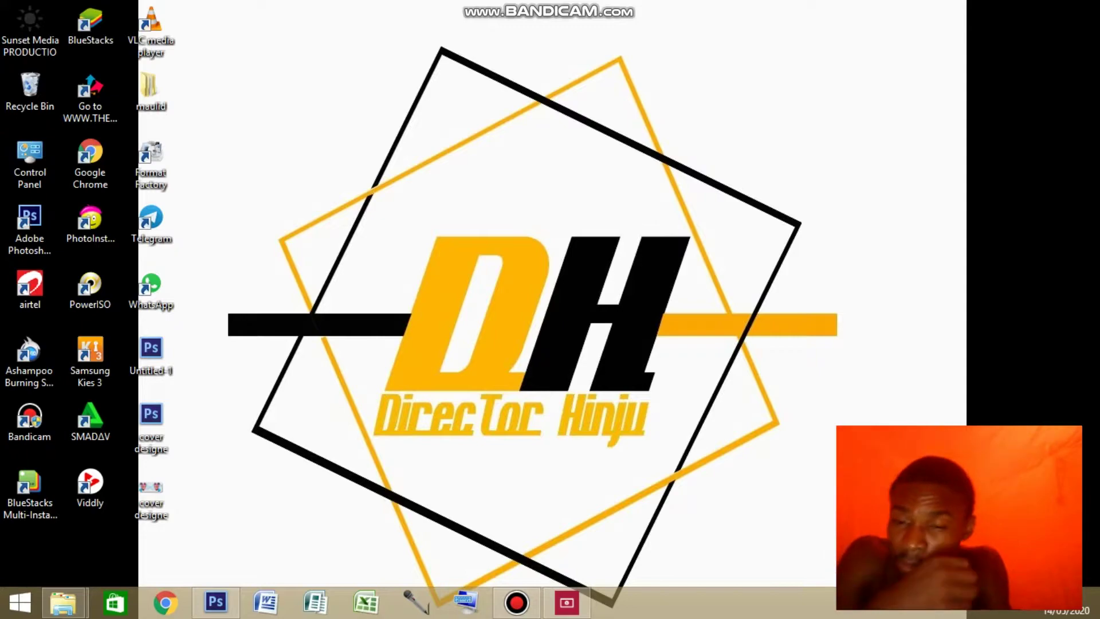
Create a new white Photoshop document 851 × 340 pixels via File > New
click(215, 602)
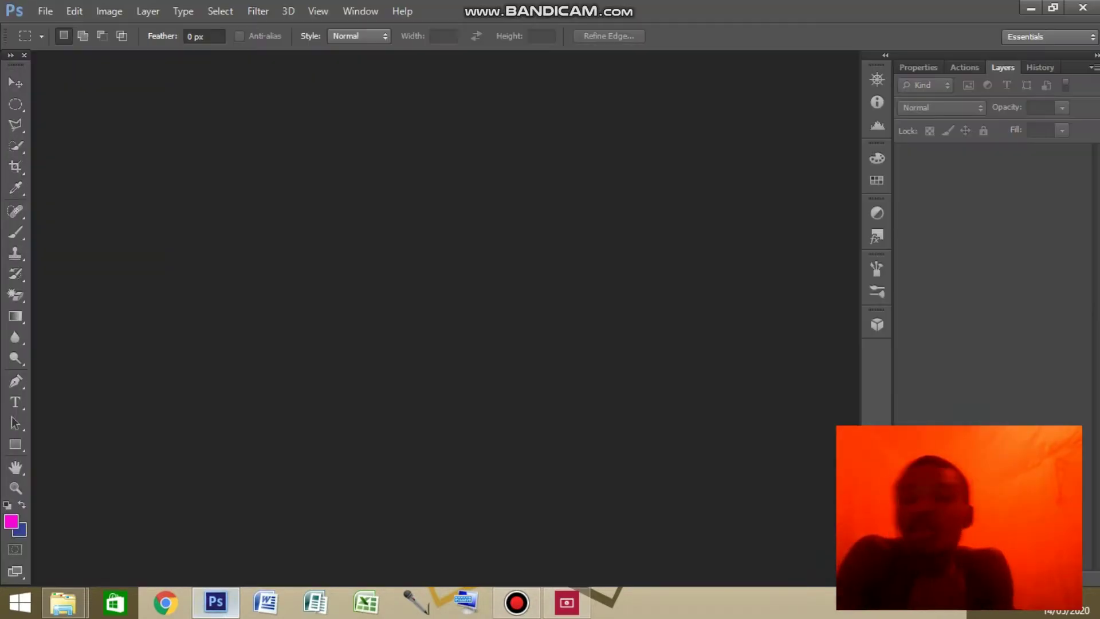
click(45, 11)
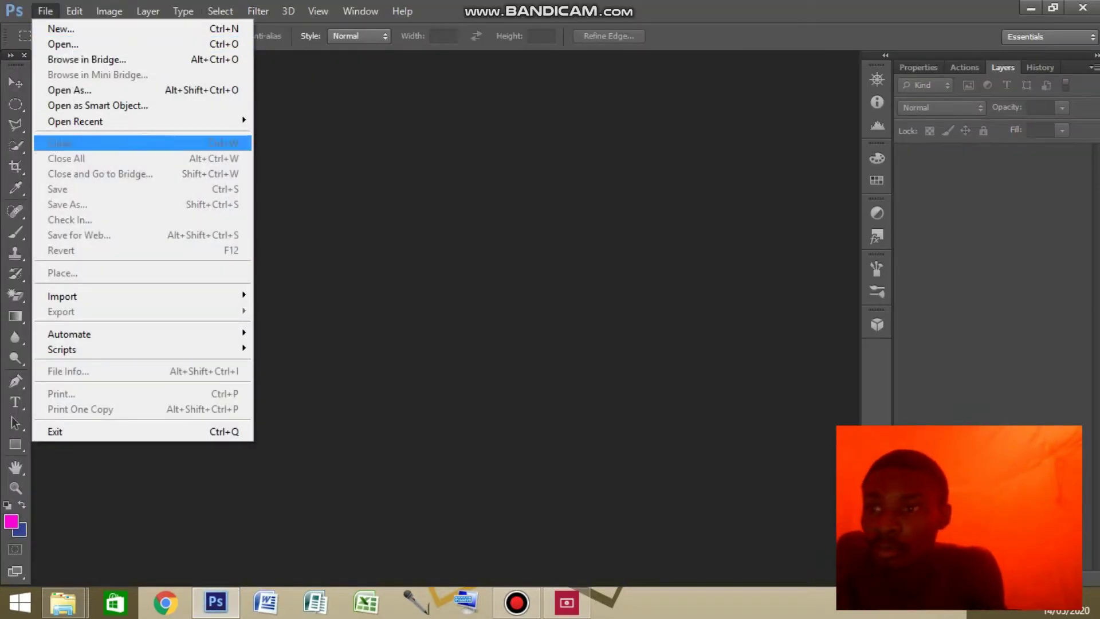
click(60, 28)
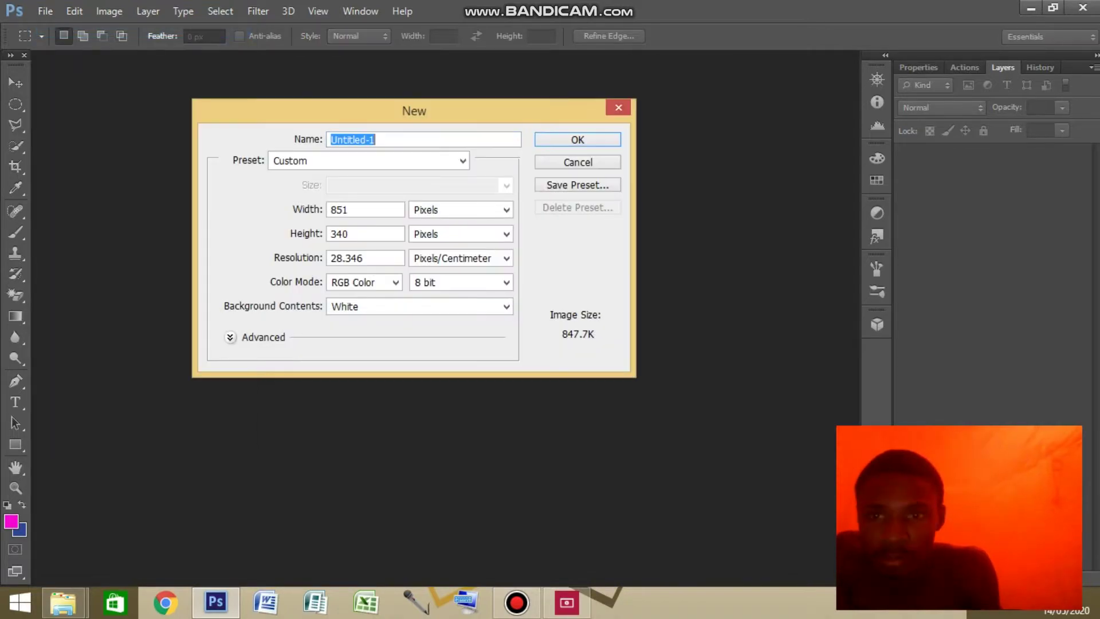
double_click(339, 209)
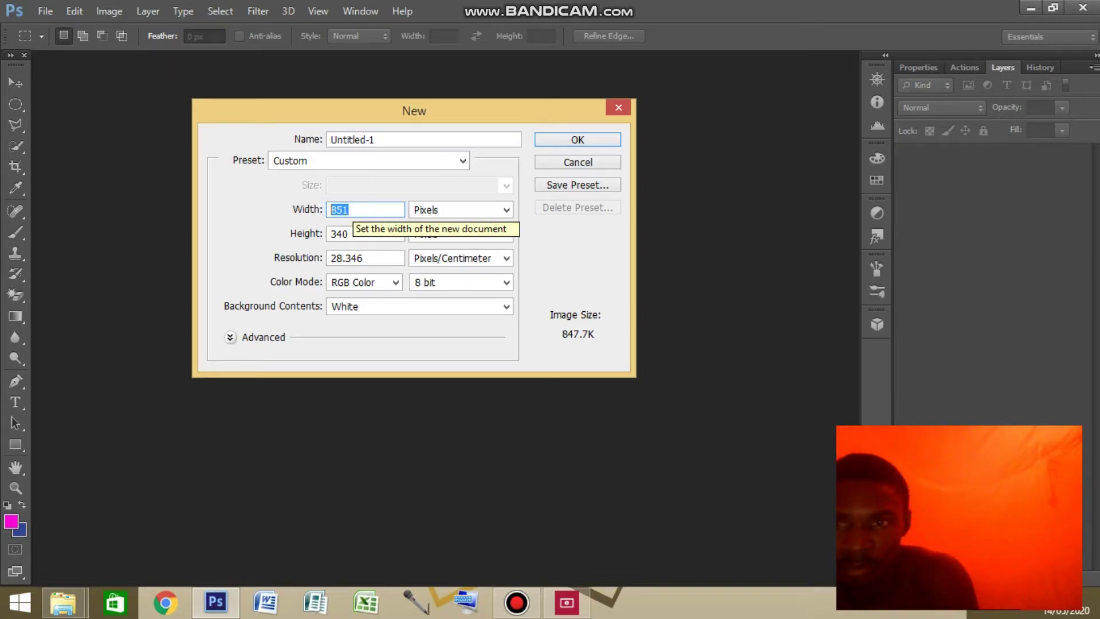
key(Right)
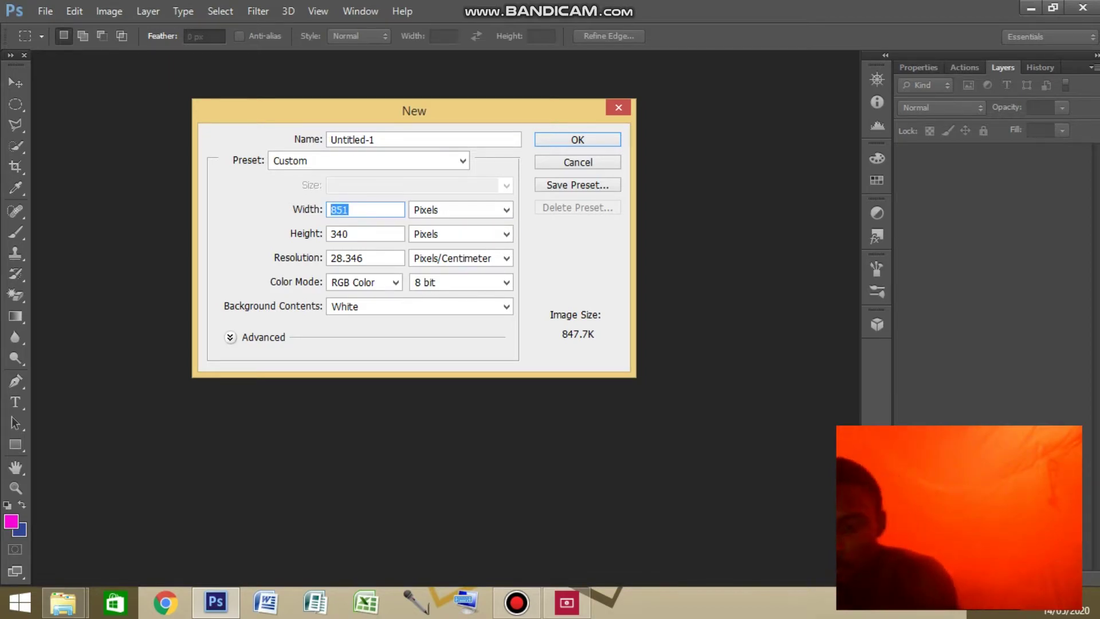
text(85)
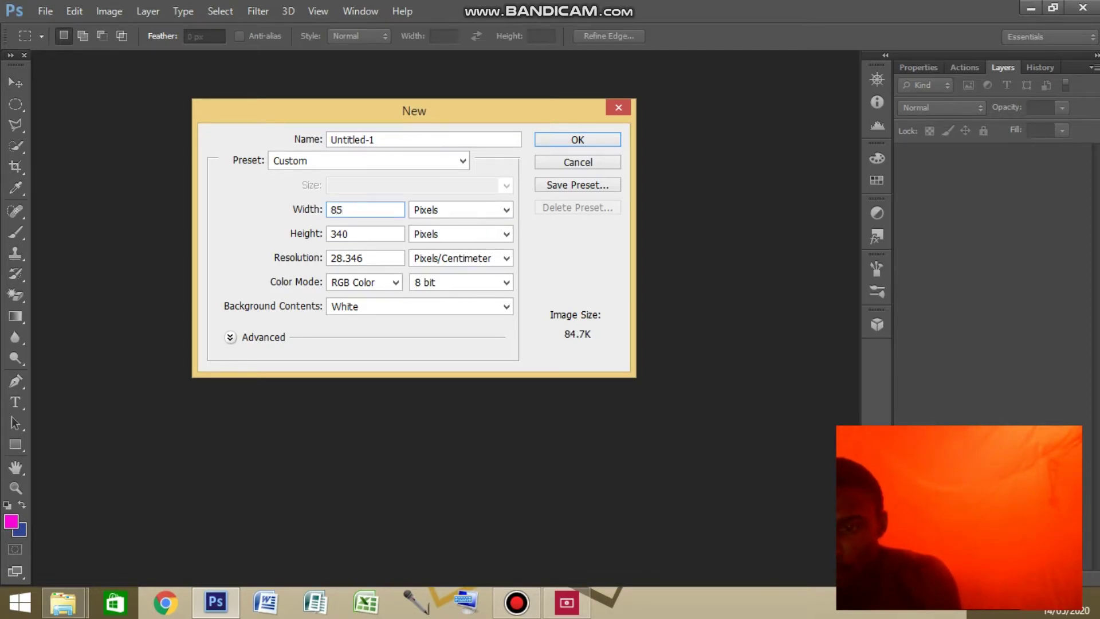
key(Return)
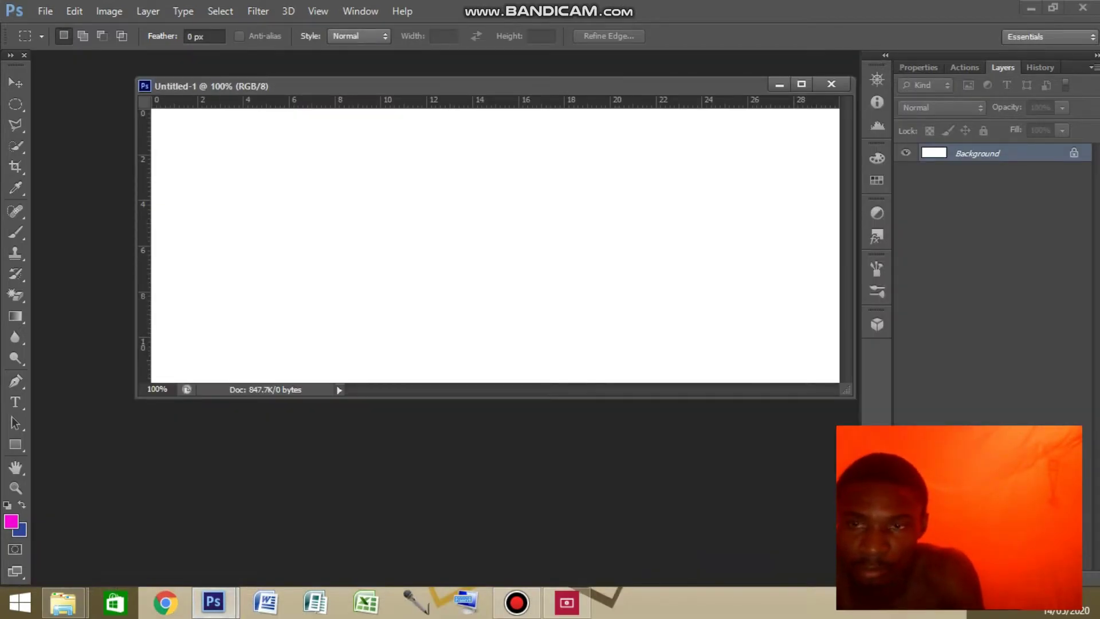
Use Image Size to set the canvas width to 951 pixels, giving 951 × 380
right_click(260, 87)
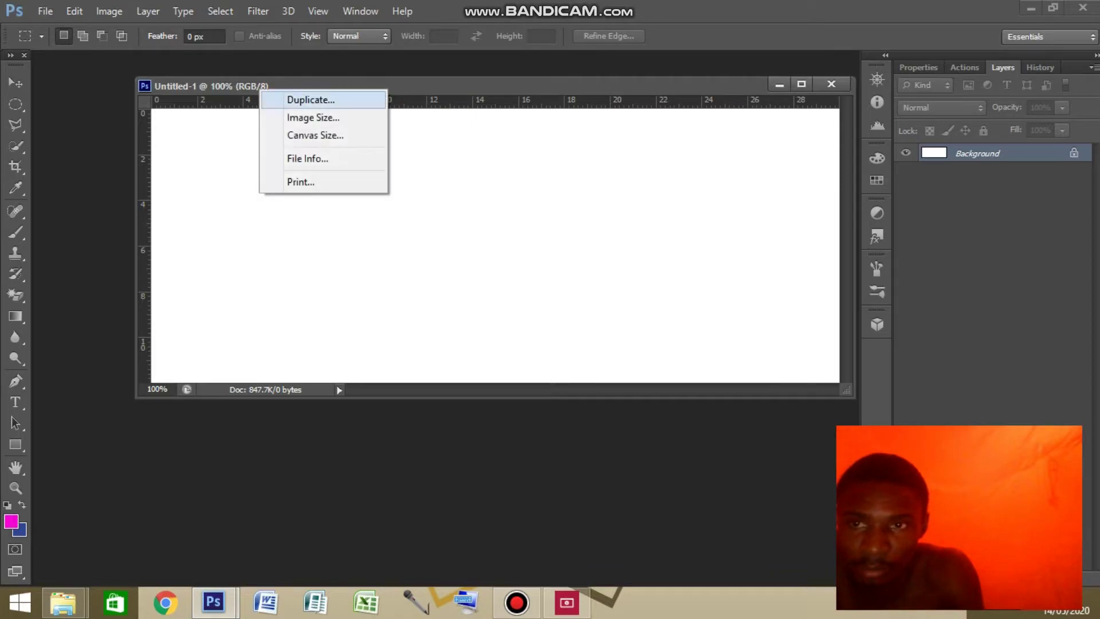
click(304, 118)
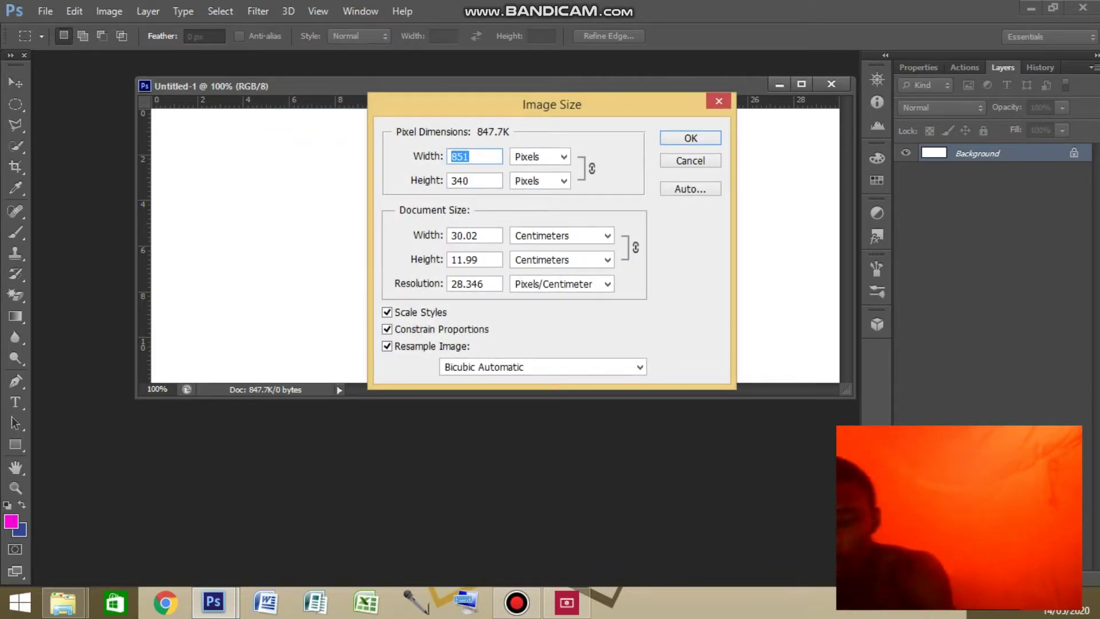
text(9)
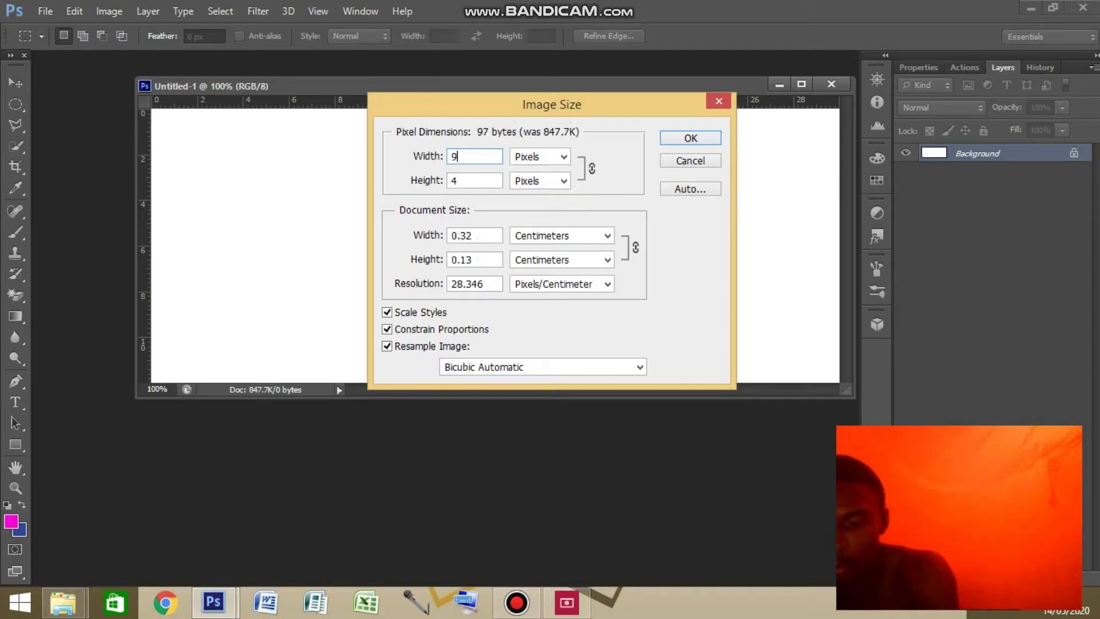
text(51)
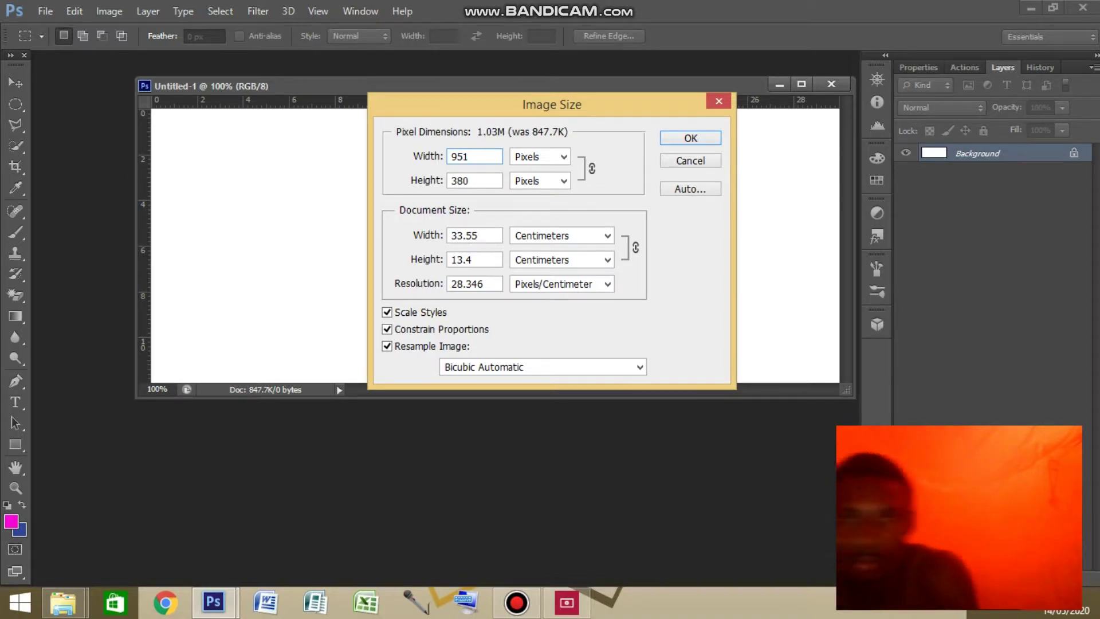
key(Return)
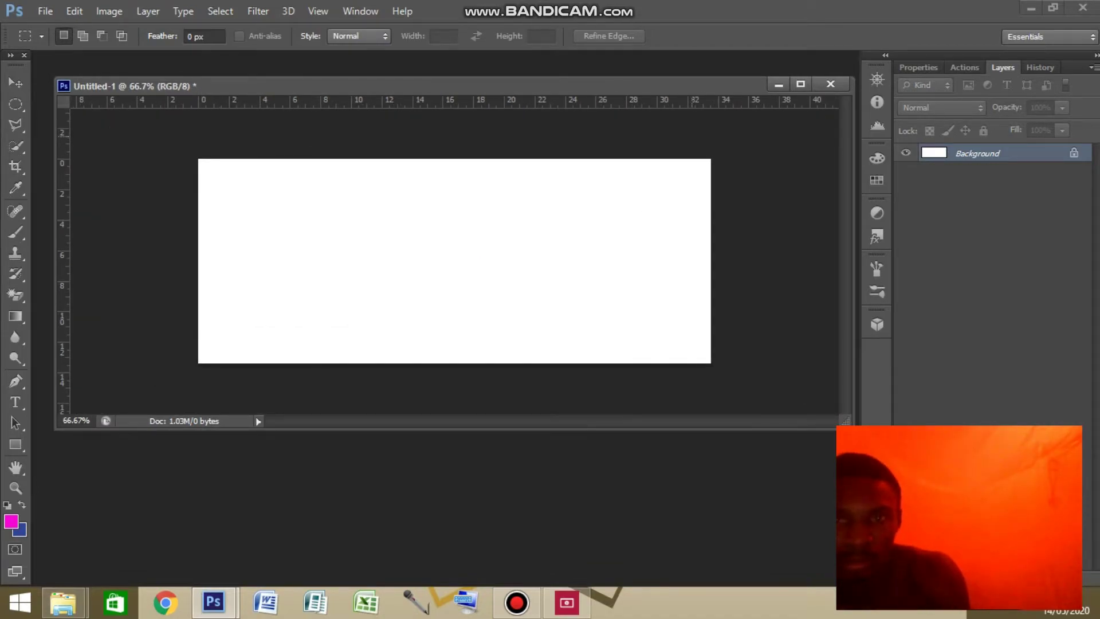
key(ctrl+plus)
key(ctrl+minus)
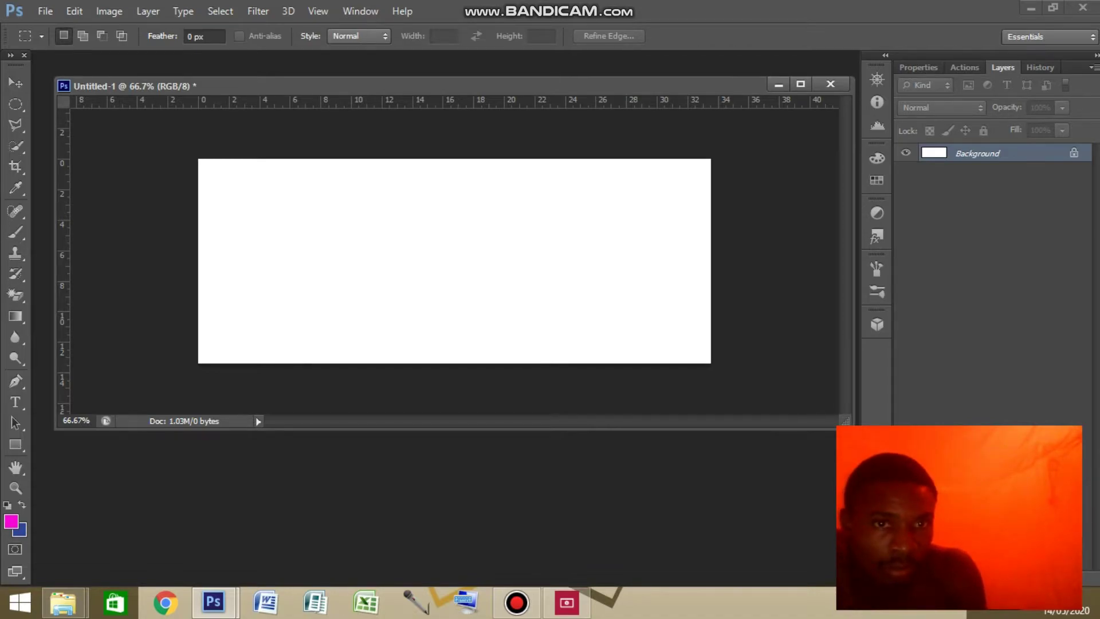
Float the panel dock and add a Pattern Fill layer using the grey texture
drag(974, 55, 958, 60)
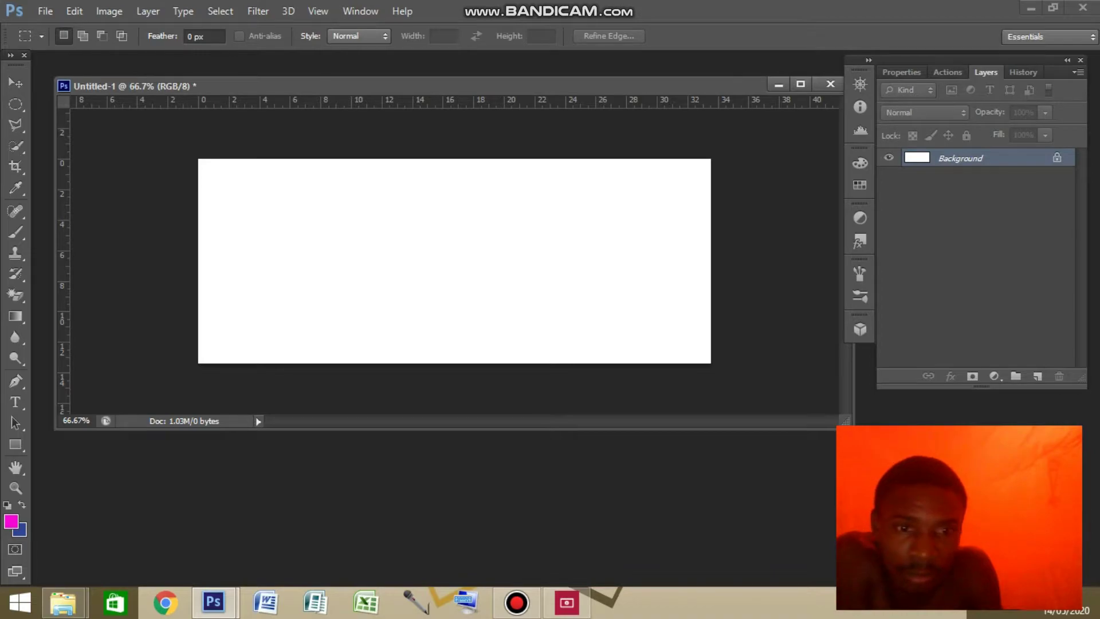
click(995, 376)
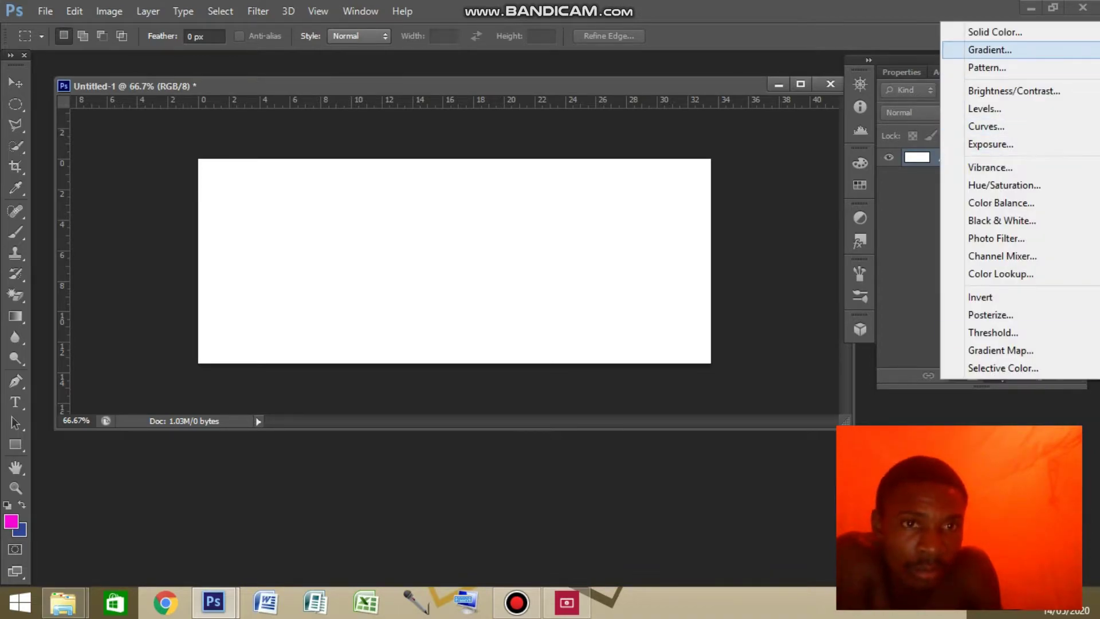
click(987, 67)
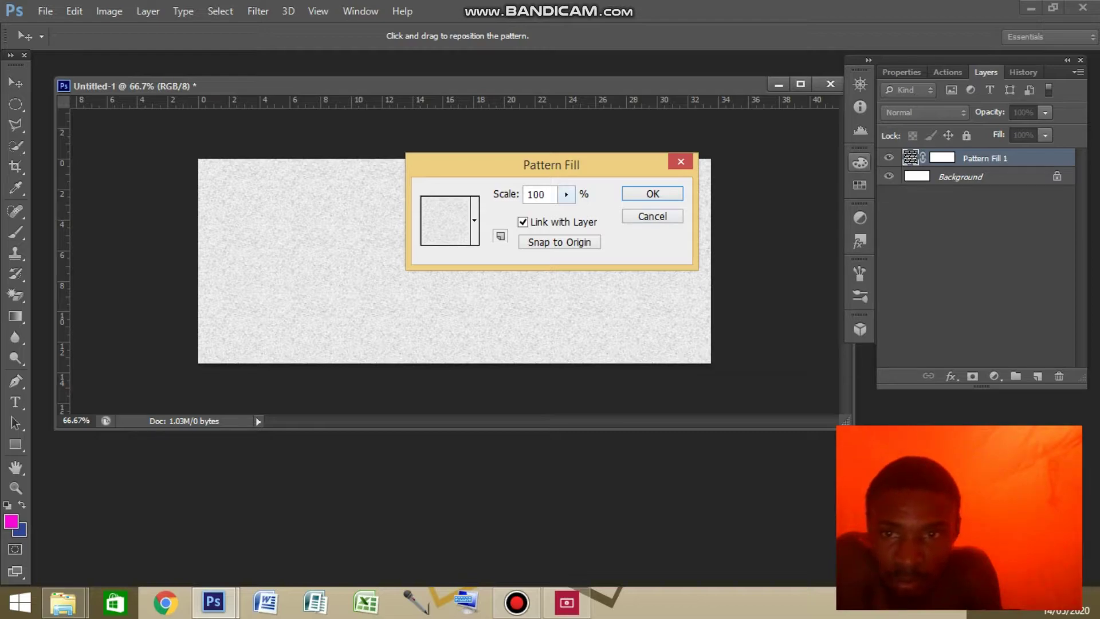
double_click(542, 194)
click(475, 220)
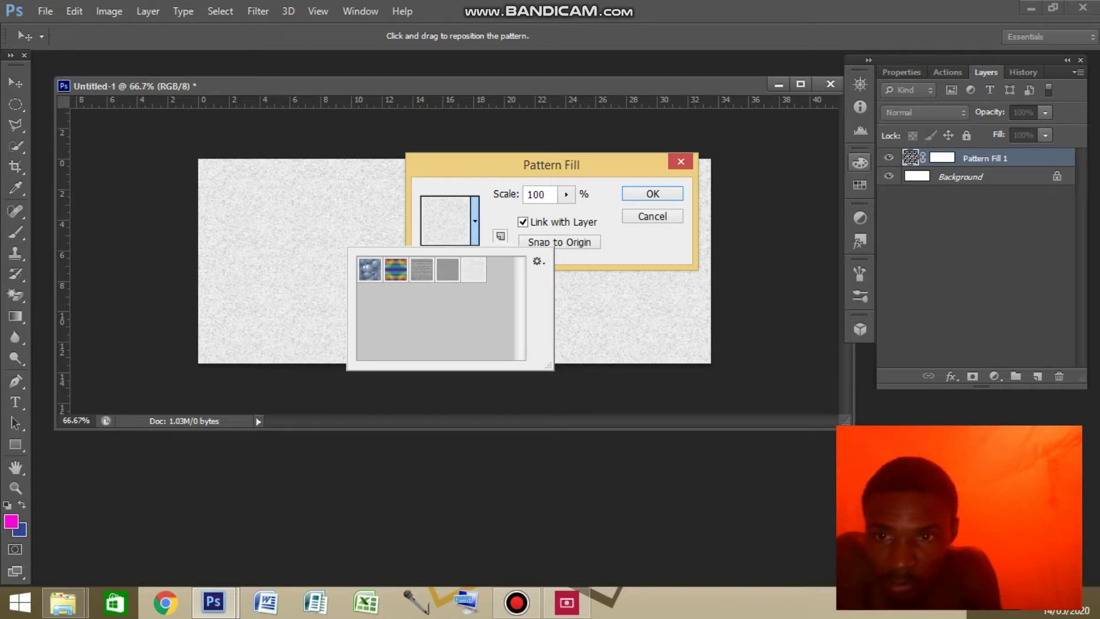
key(Escape)
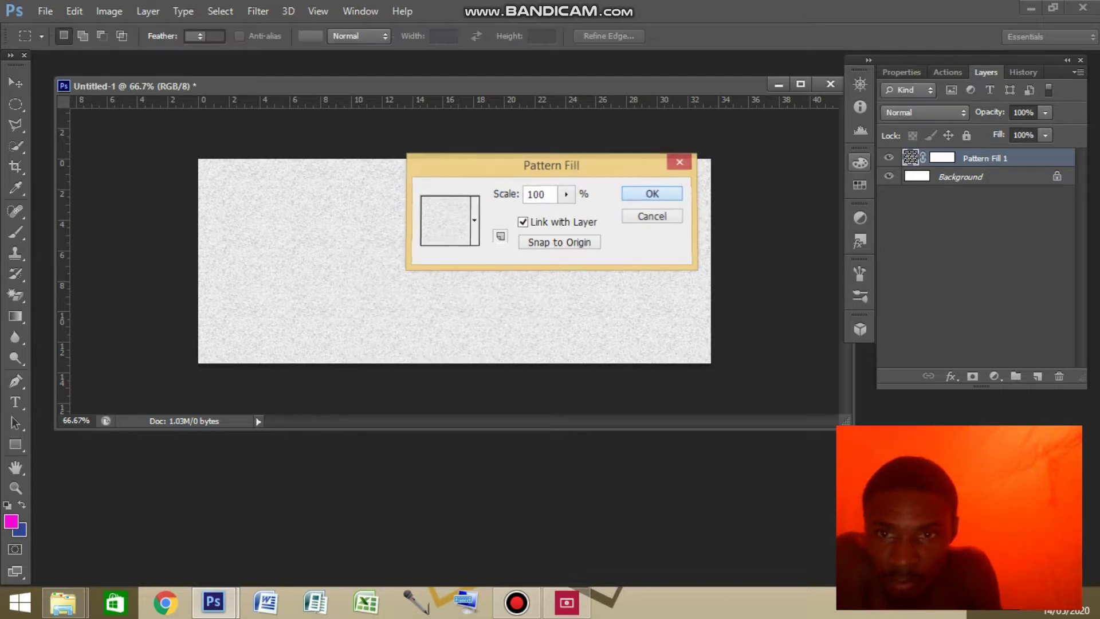
key(Return)
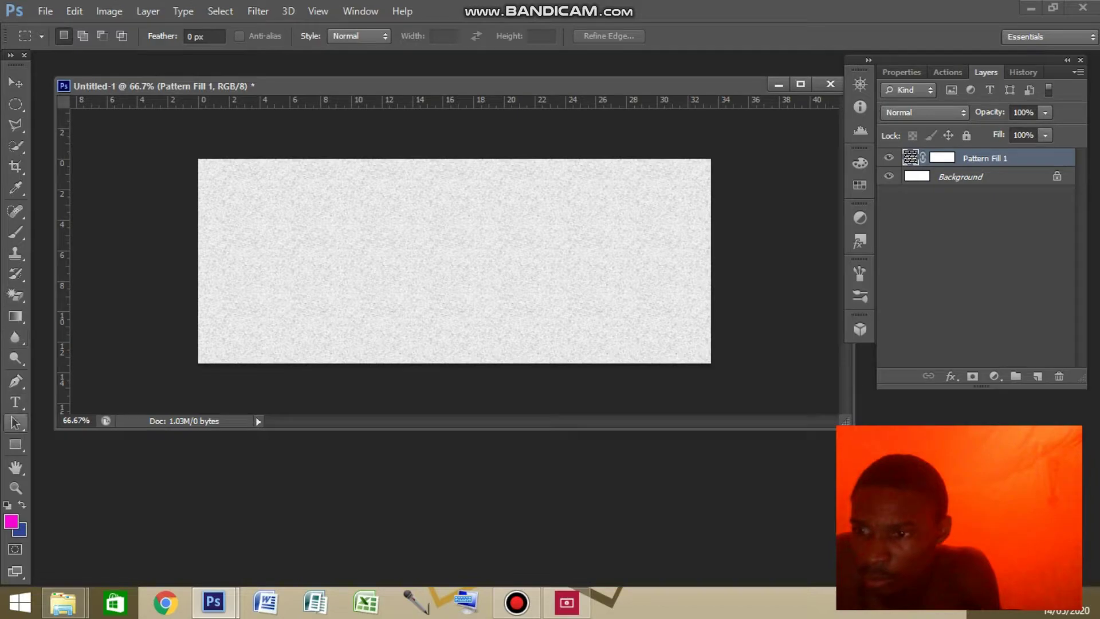
Draw a yellow-filled square with the Rectangle tool near the canvas's top middle
click(15, 445)
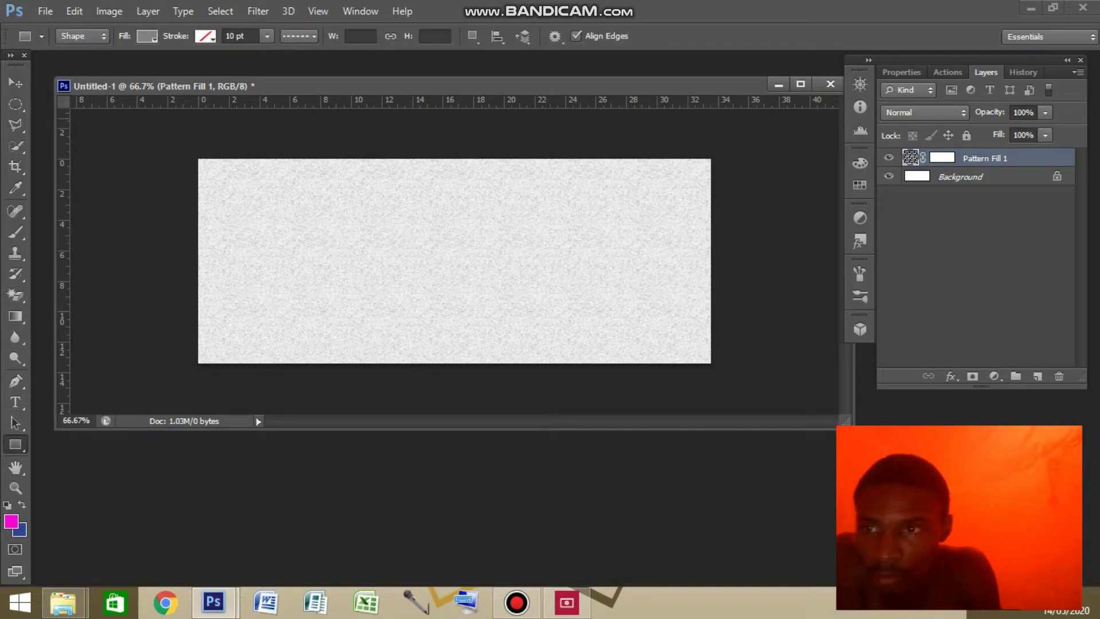
click(147, 36)
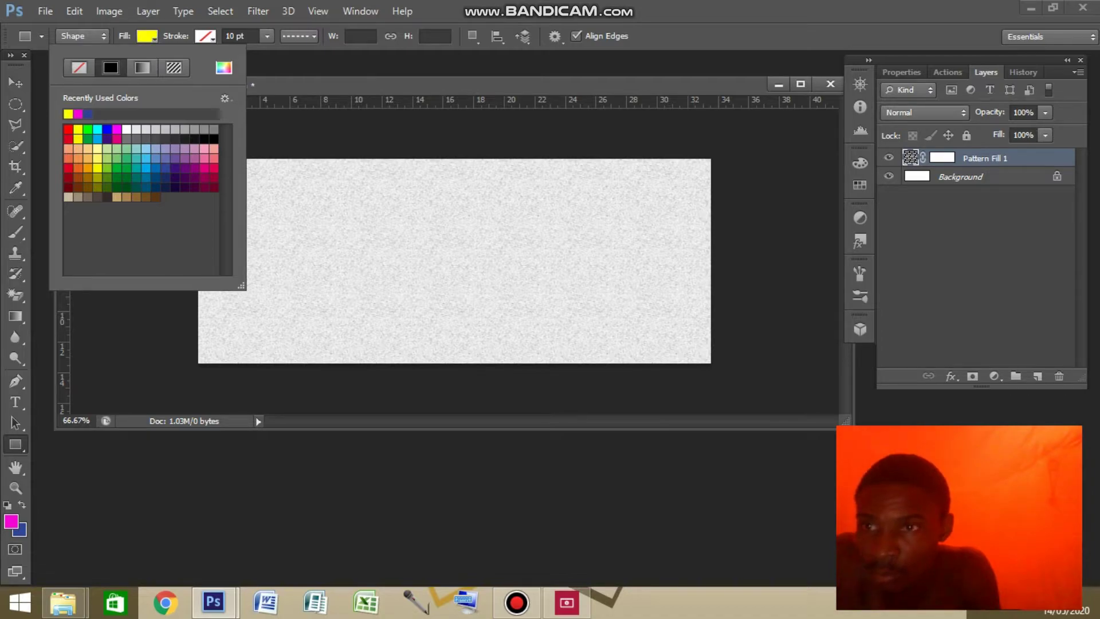
key(Escape)
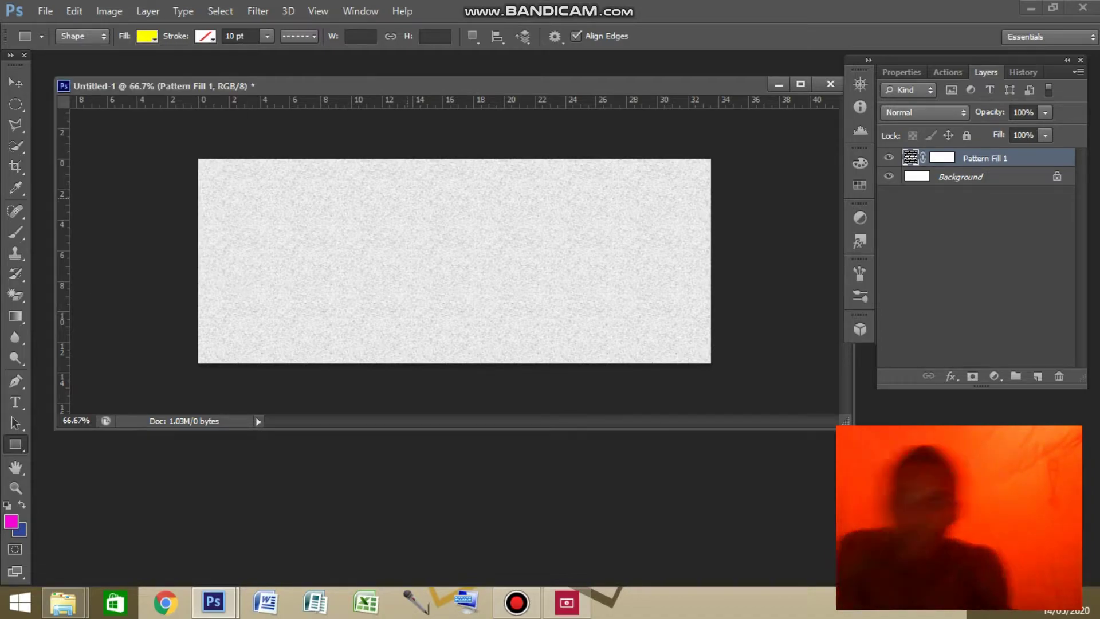
drag(407, 183, 511, 277)
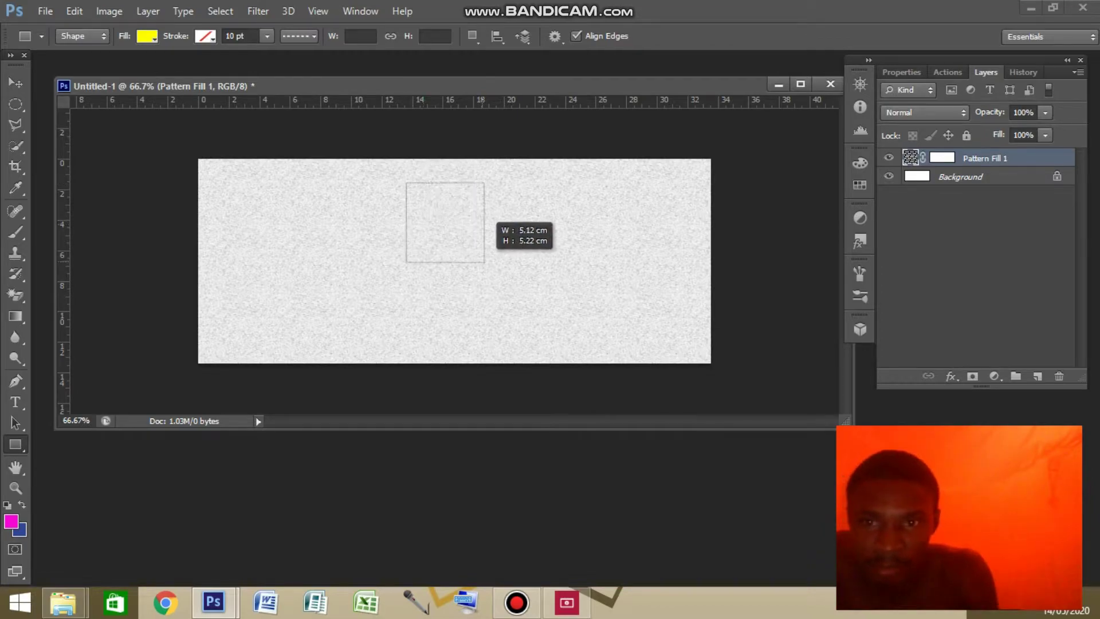
drag(511, 277, 514, 279)
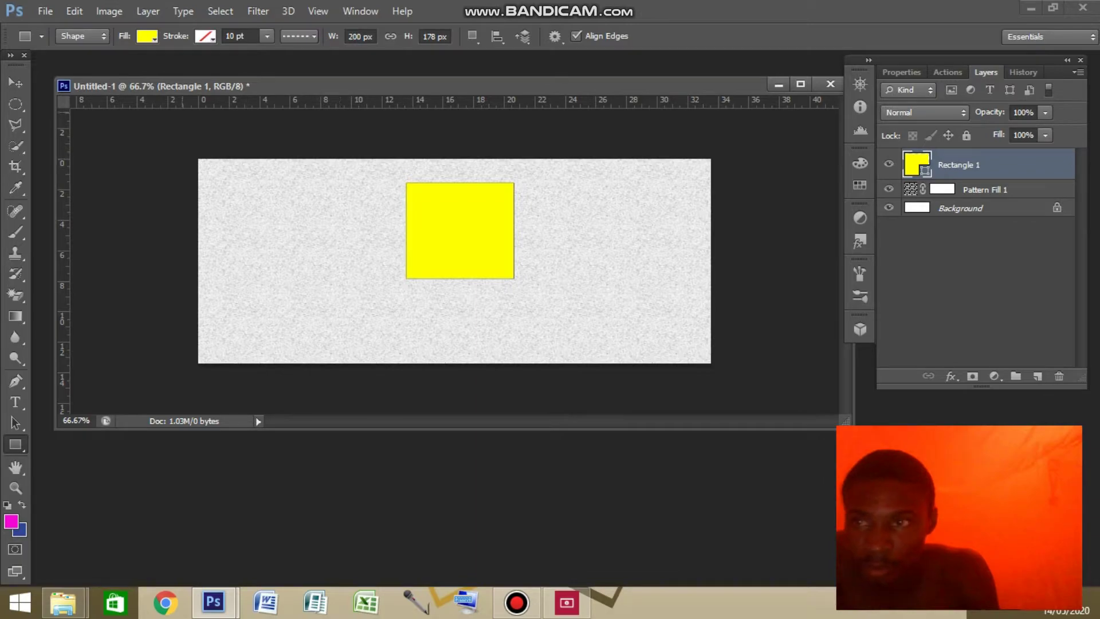
key(v)
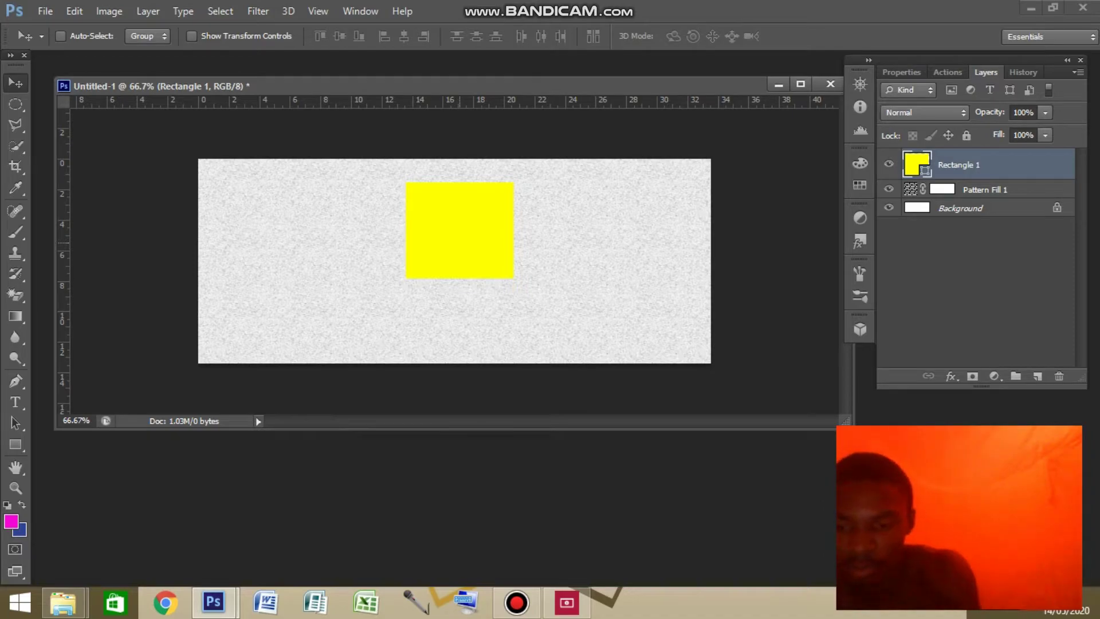
Rotate the yellow square into a diamond and move it lower on the canvas
key(ctrl+t)
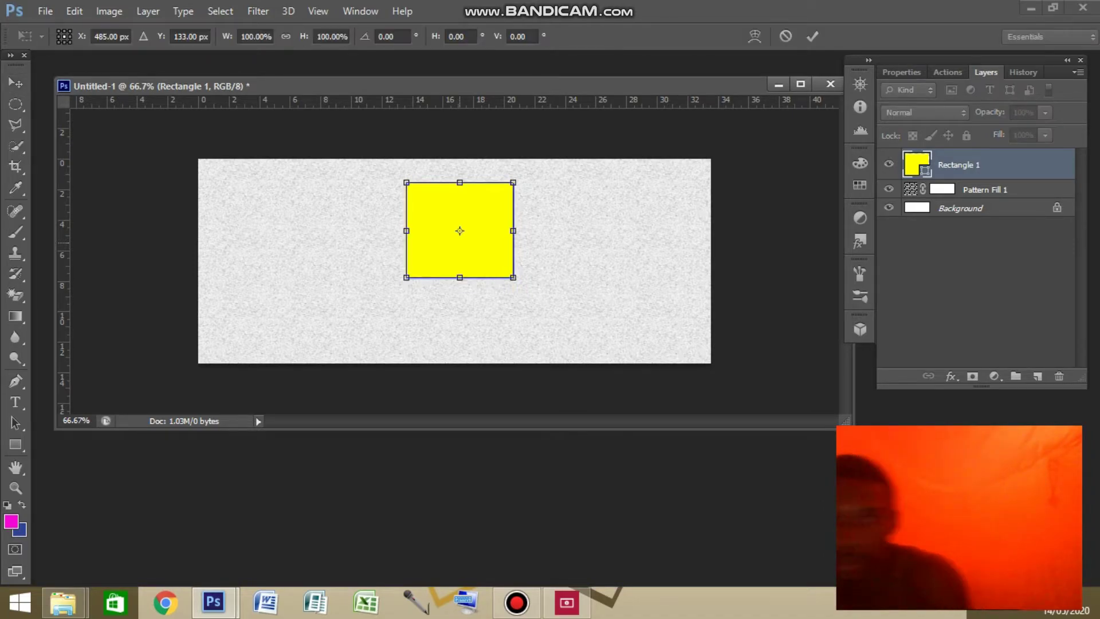
mouse_move(564, 167)
mouse_down()
mouse_move(552, 247)
mouse_move(530, 232)
mouse_up()
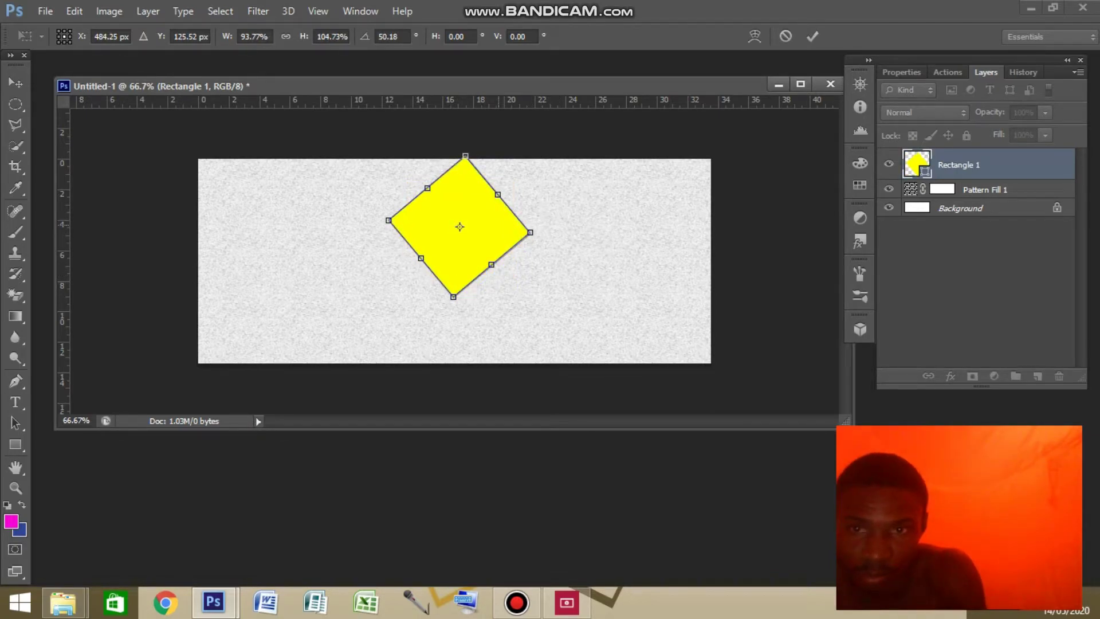
drag(497, 182, 498, 220)
drag(530, 270, 529, 265)
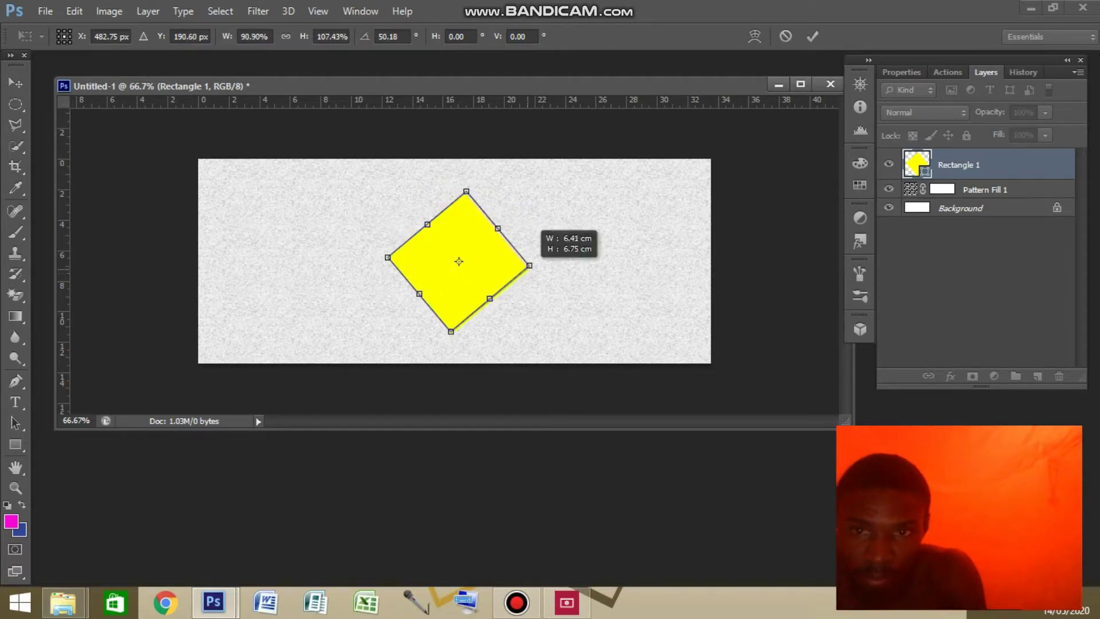
key(Return)
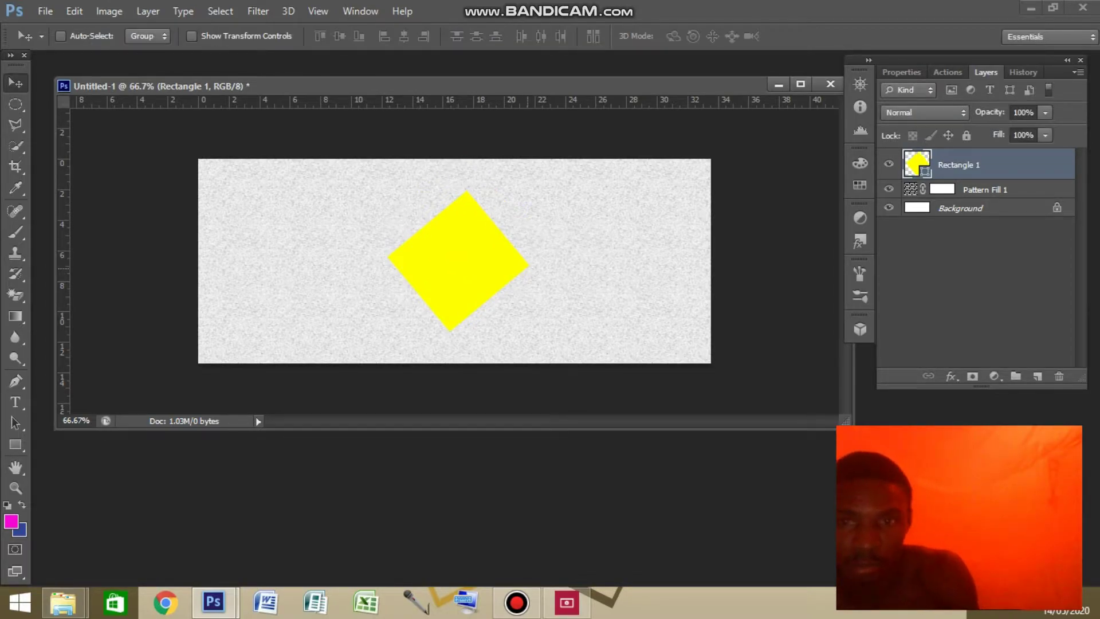
Pull a horizontal guide through the diamond's middle at 100% zoom
drag(478, 101, 477, 260)
key(ctrl+plus)
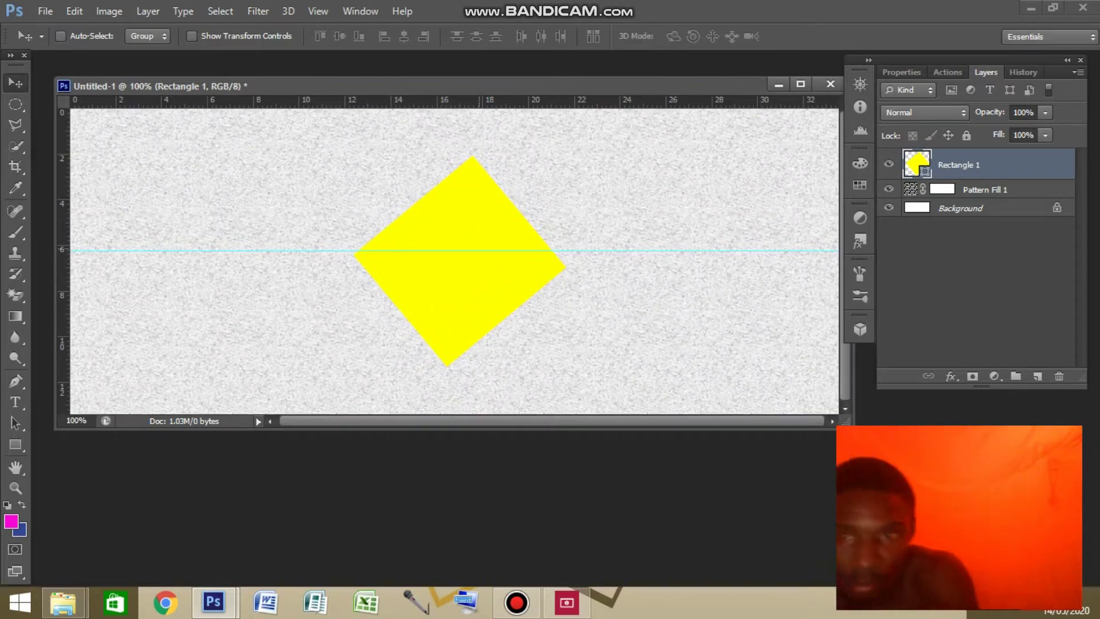
drag(482, 251, 481, 253)
Rotate and flatten the diamond so its side points meet the horizontal guide
key(ctrl+t)
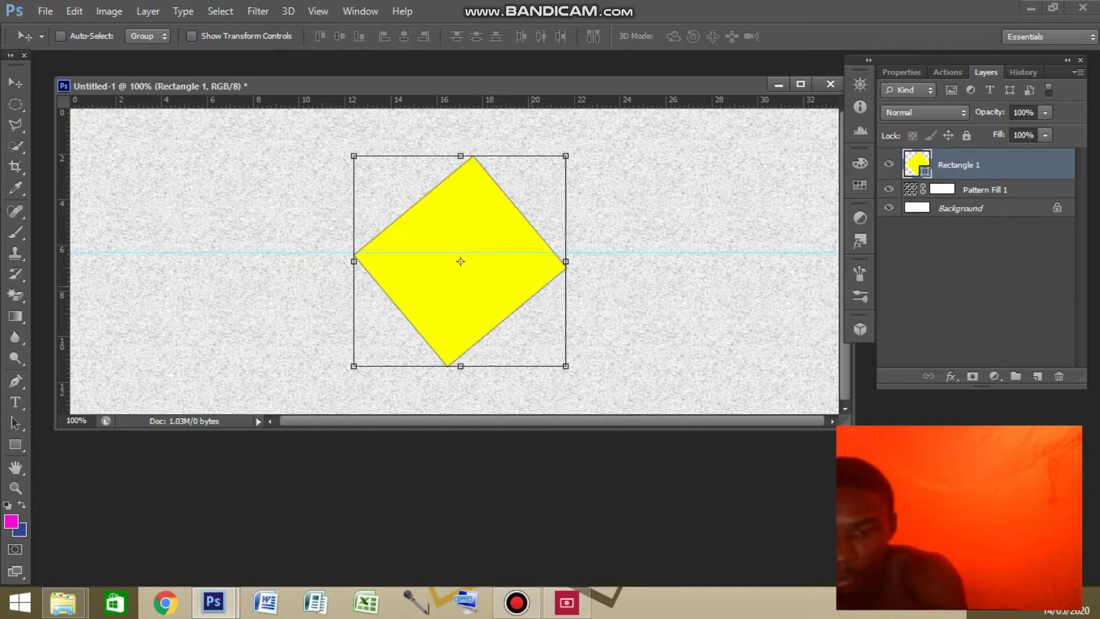
drag(670, 286, 675, 298)
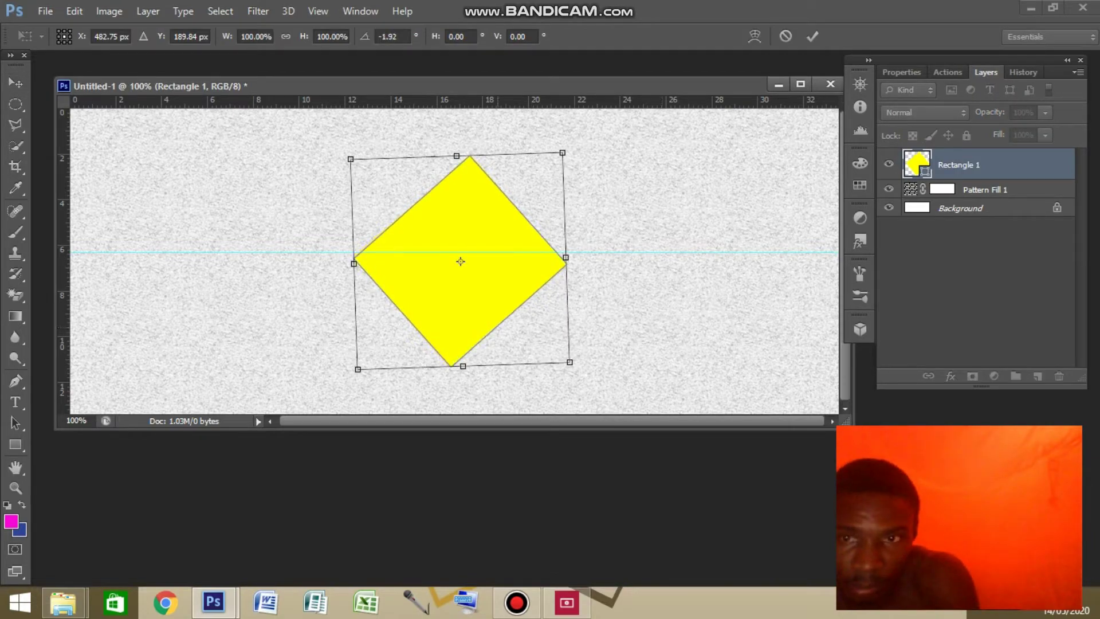
drag(569, 362, 572, 349)
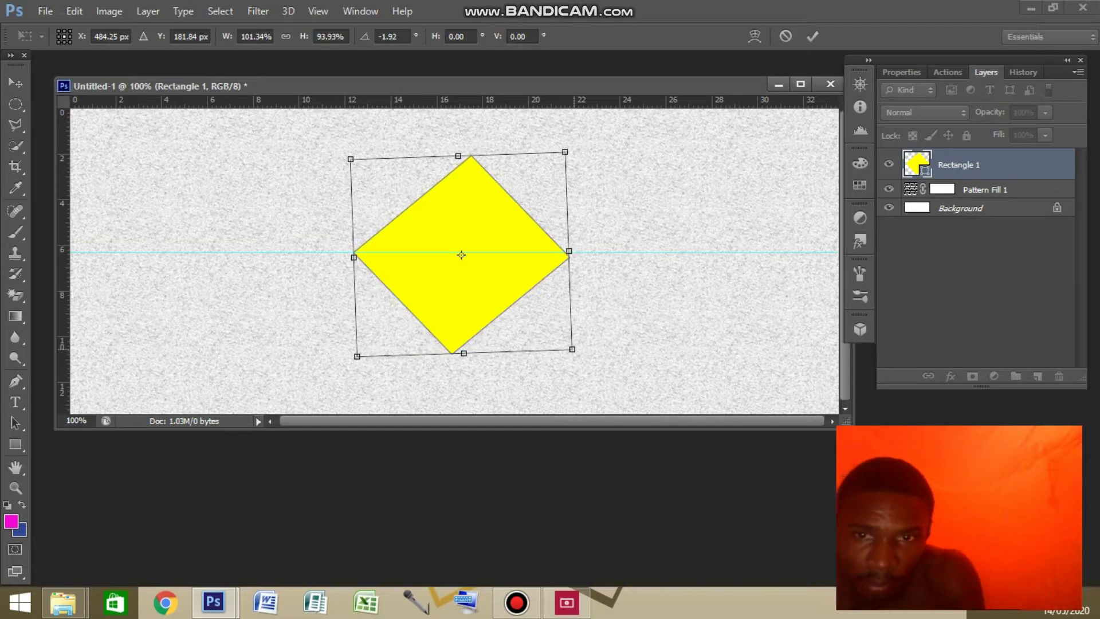
drag(572, 349, 572, 345)
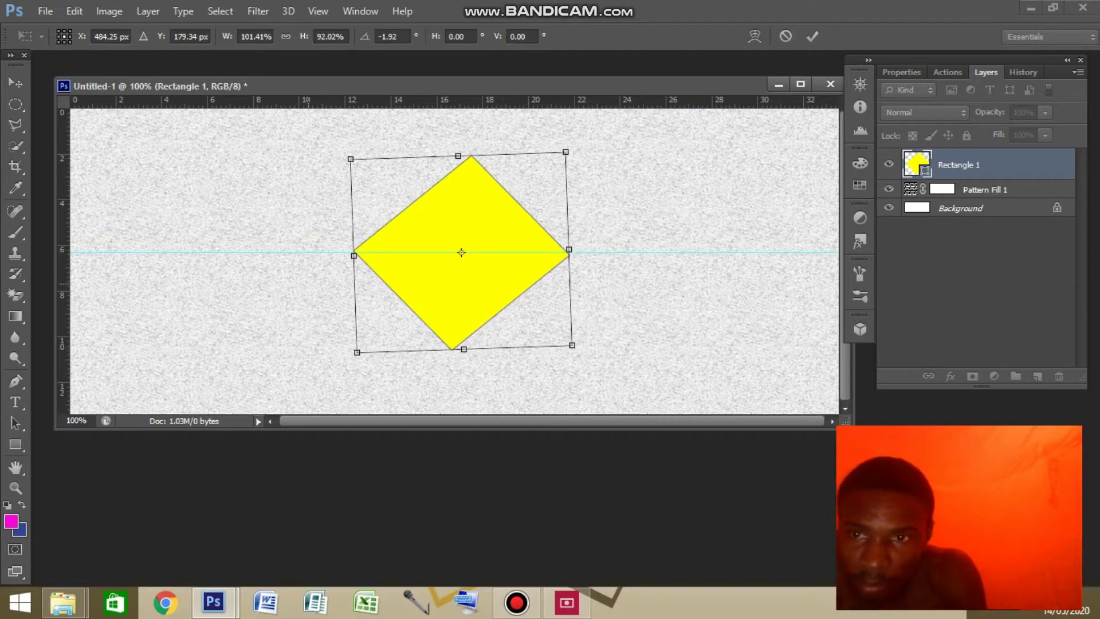
drag(342, 252, 343, 259)
key(Return)
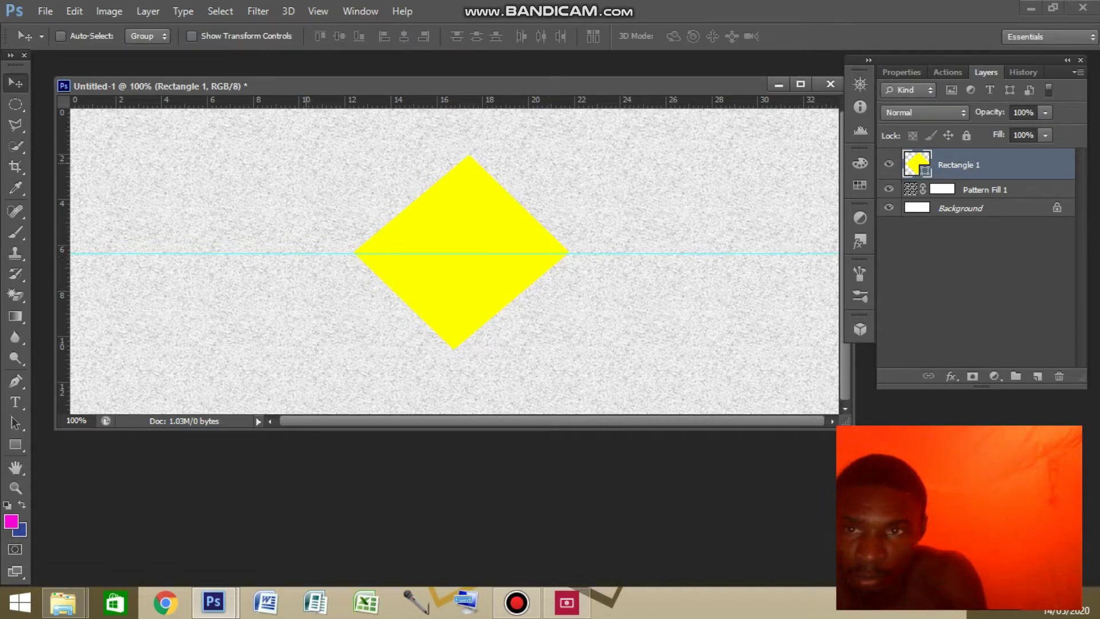
Add a vertical guide, distort the diamond symmetrically onto both guides, then duplicate it down-right
drag(62, 218, 469, 216)
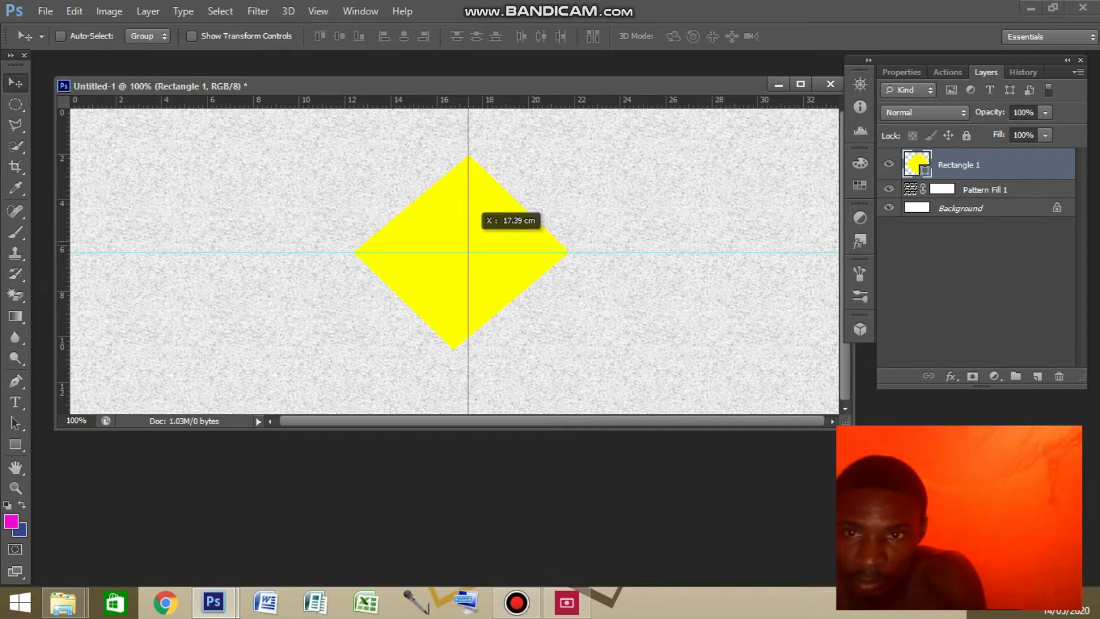
key(ctrl+t)
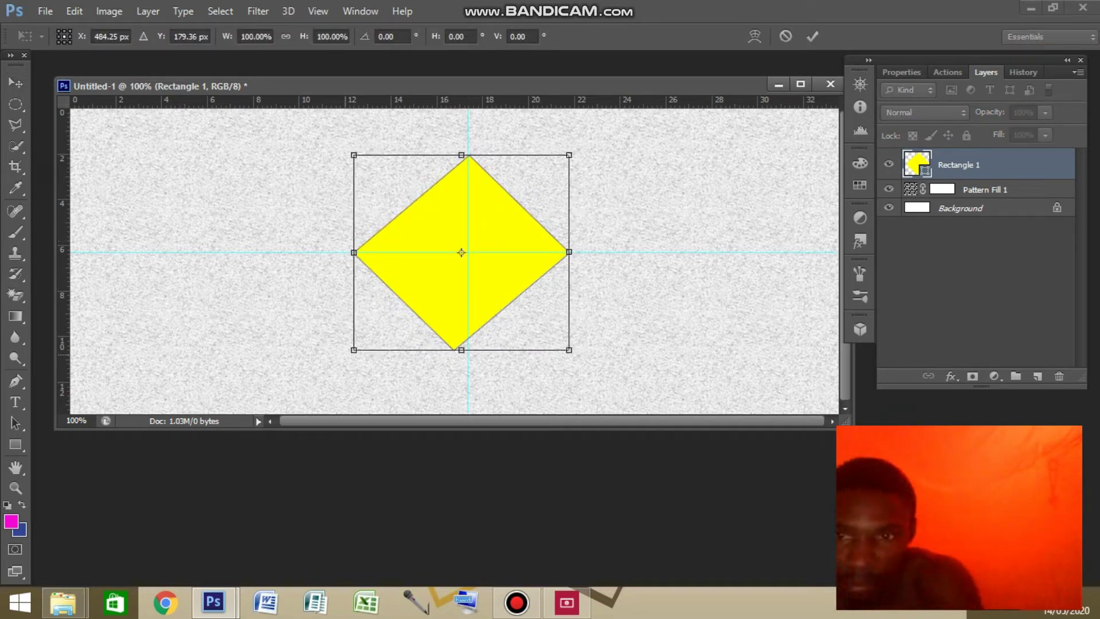
drag(353, 350, 374, 342)
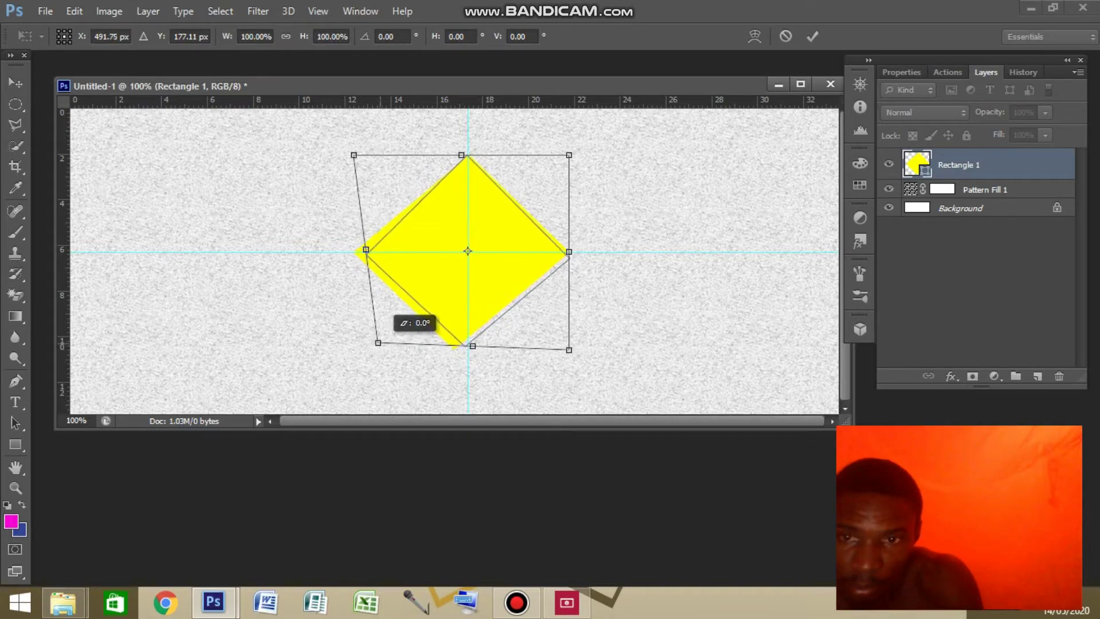
drag(375, 343, 378, 342)
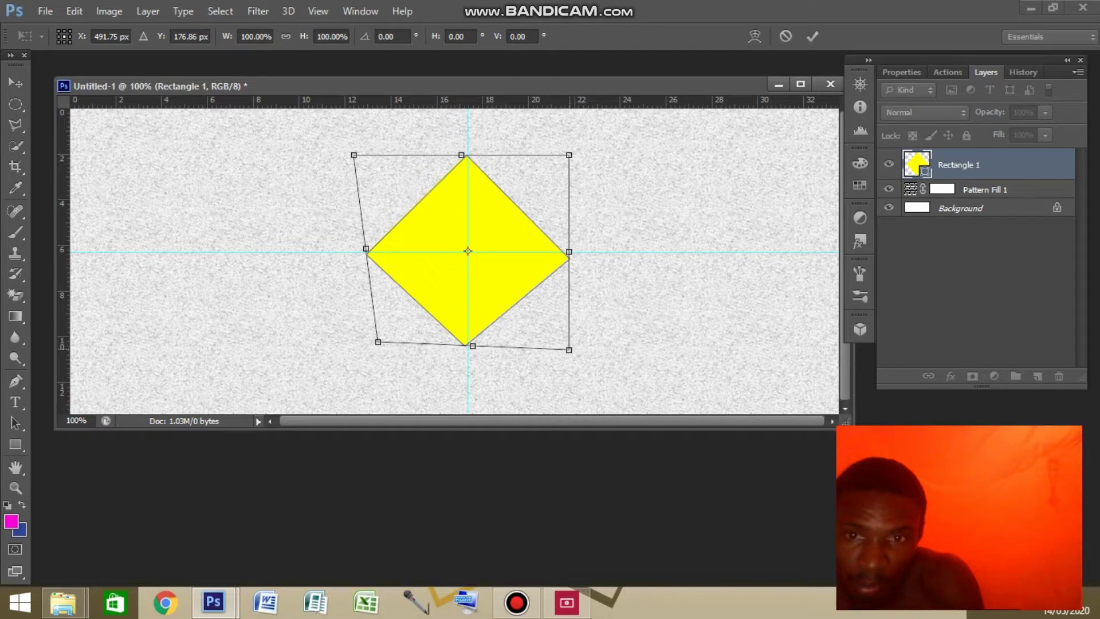
drag(569, 349, 569, 340)
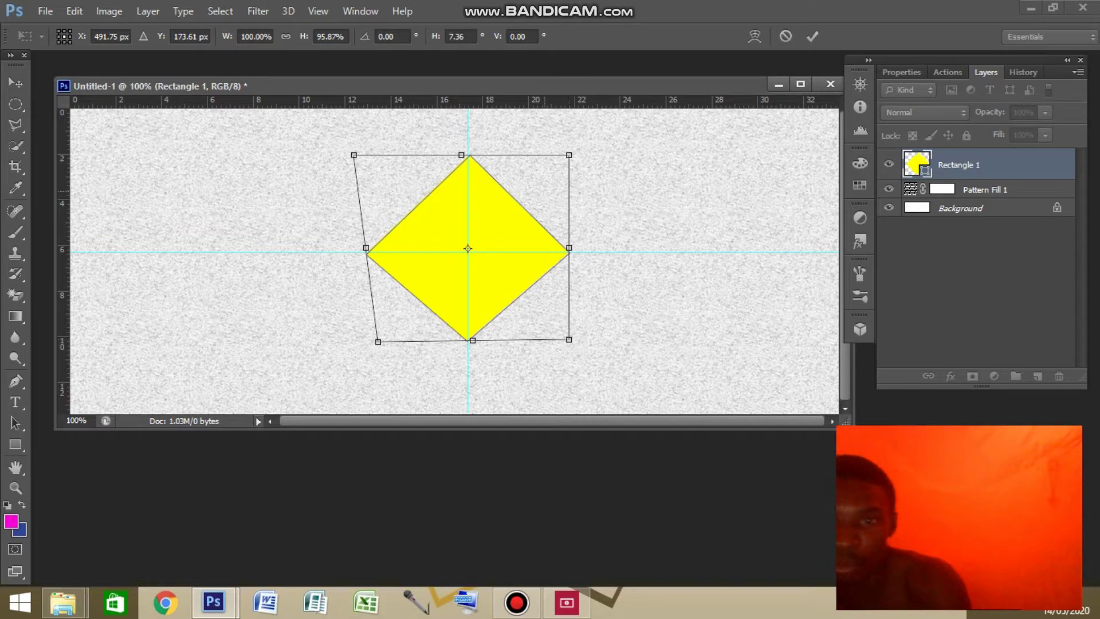
drag(569, 155, 565, 155)
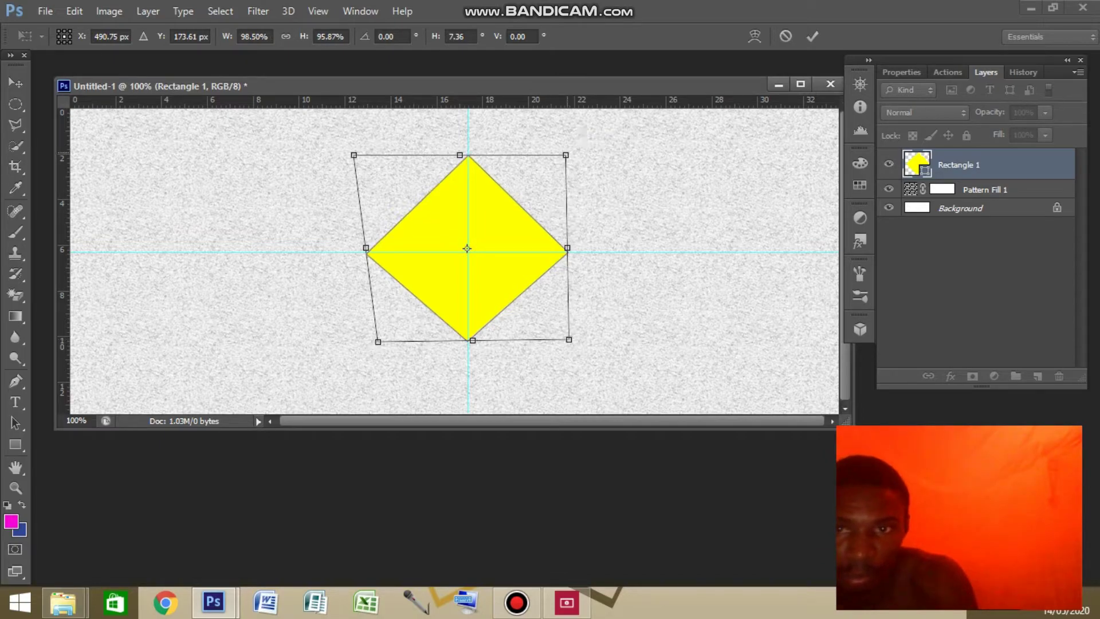
key(Return)
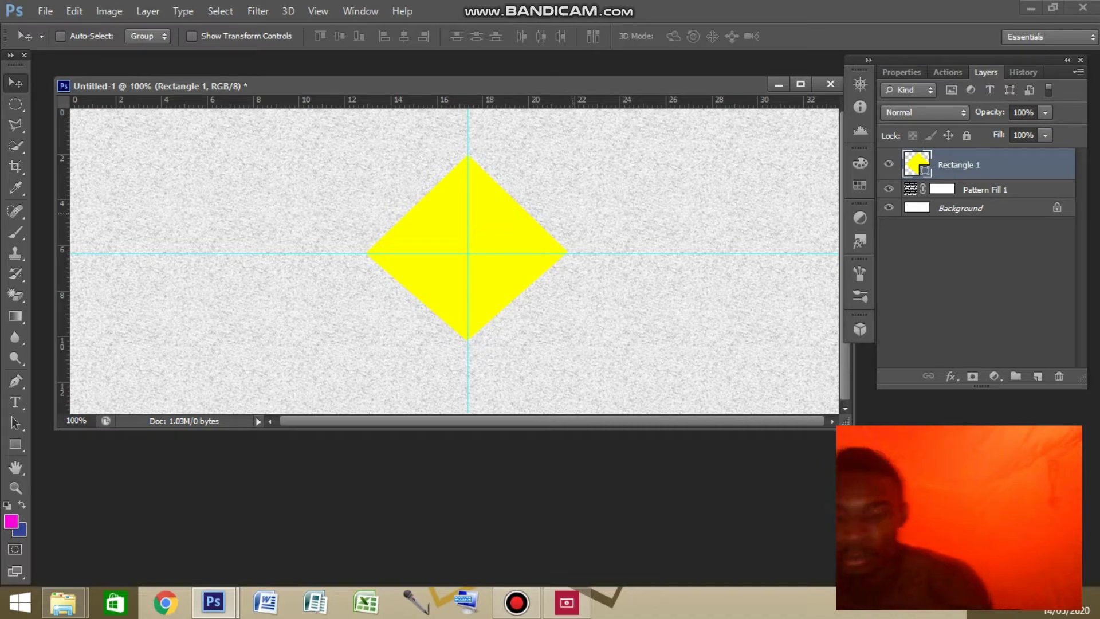
key(ctrl+j)
drag(521, 185, 623, 283)
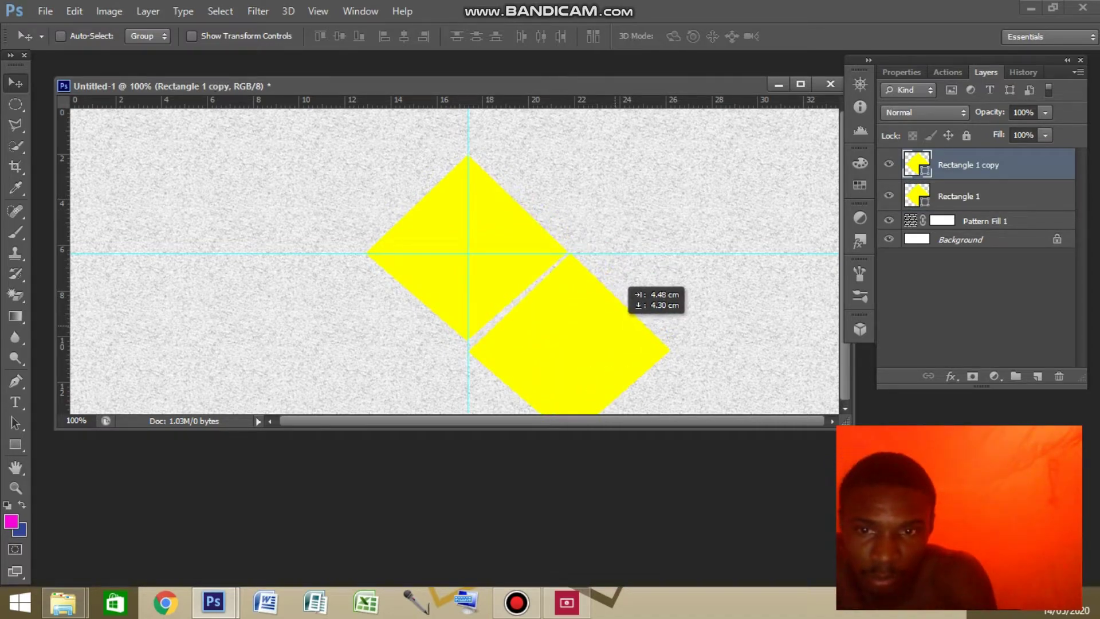
Nudge and slightly rotate the lower-right diamond copy into position
drag(623, 284, 631, 283)
key(ctrl+t)
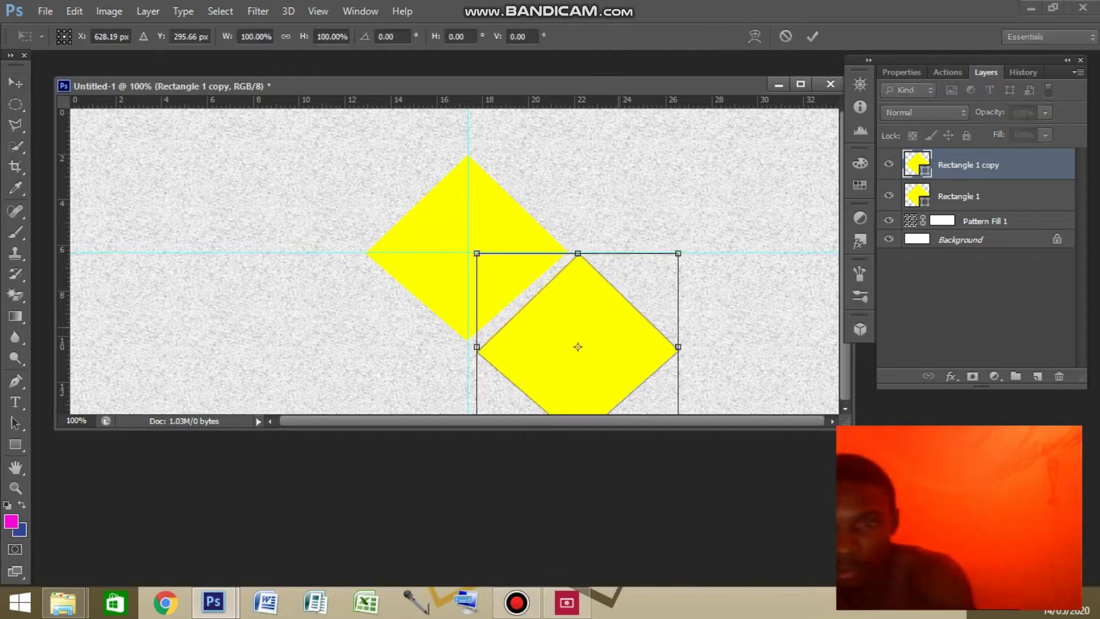
drag(736, 275, 739, 289)
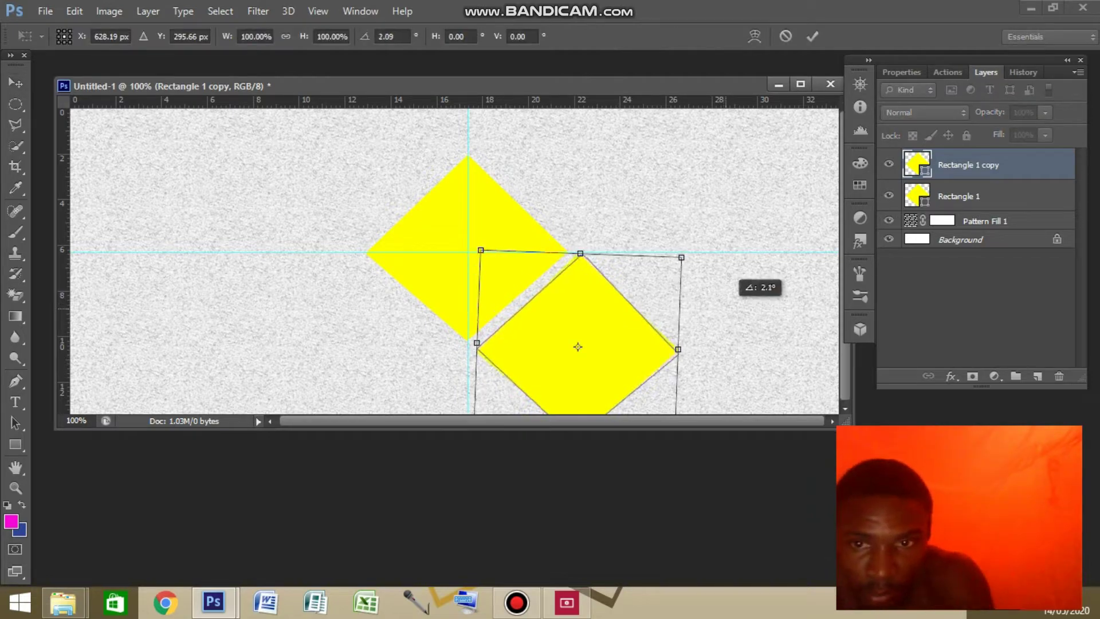
key(Return)
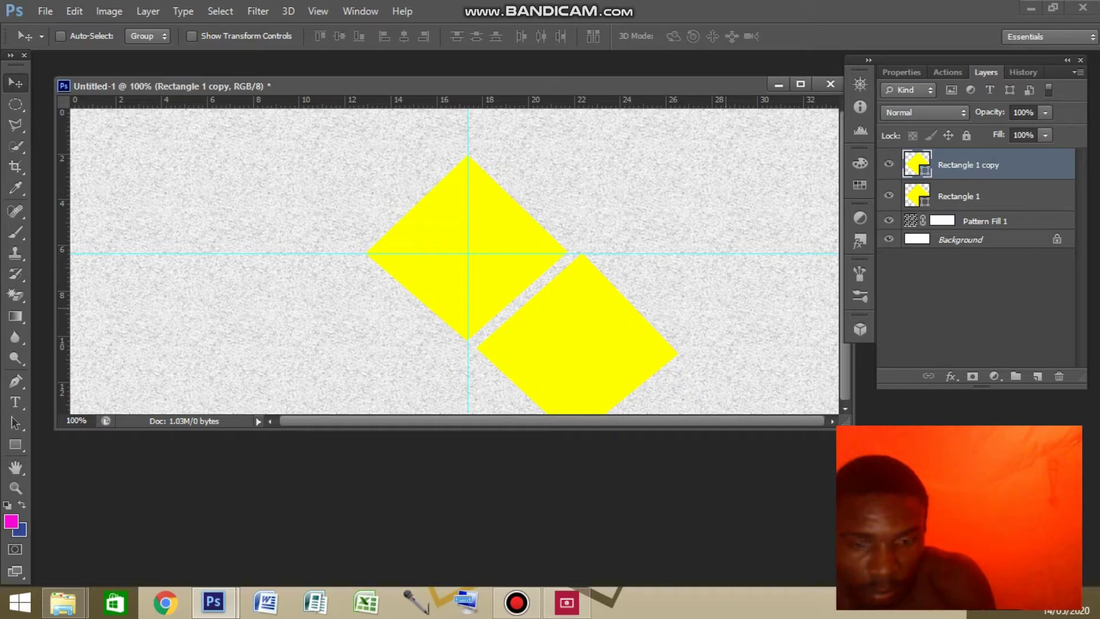
drag(632, 284, 624, 284)
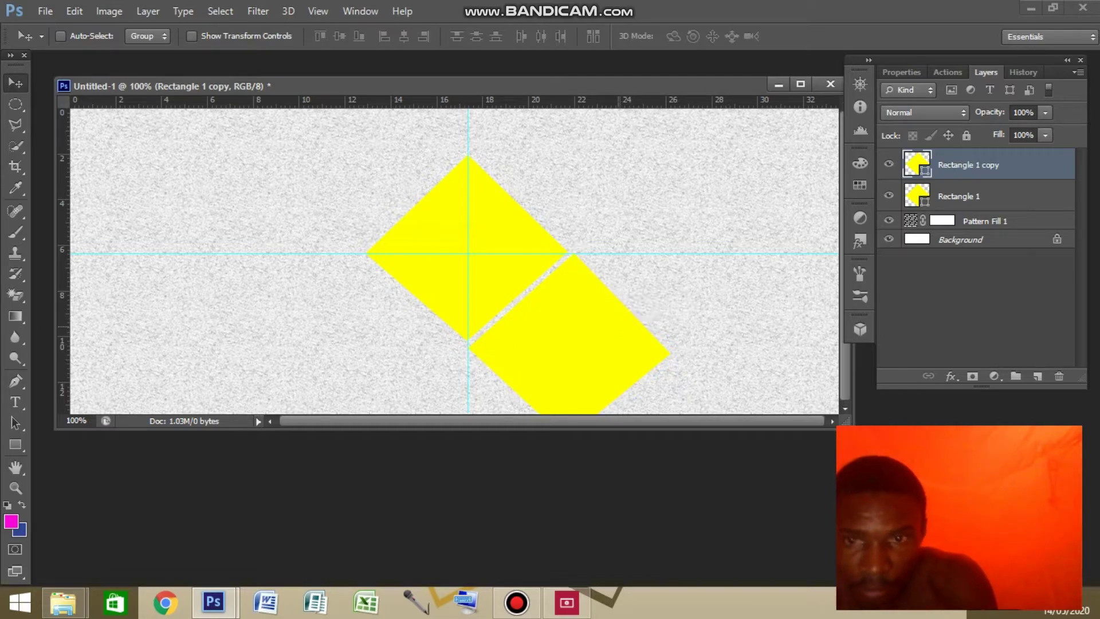
key(ctrl+t)
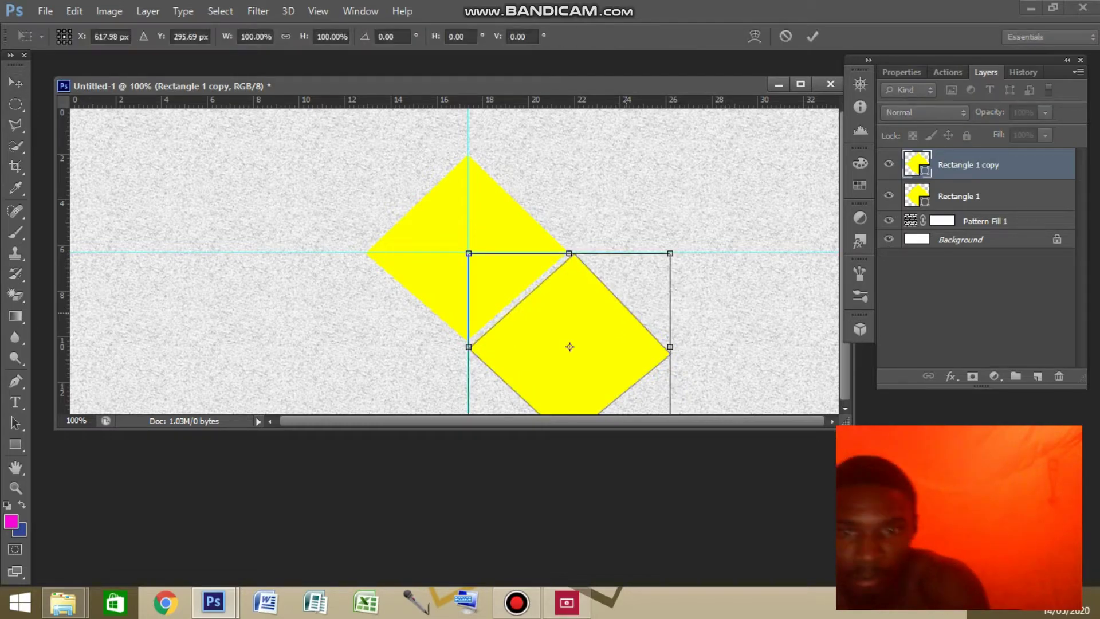
key(Return)
Duplicate it into an upper-right diamond, then tilt the lower diamond slightly clockwise
key(ctrl+j)
drag(612, 289, 681, 152)
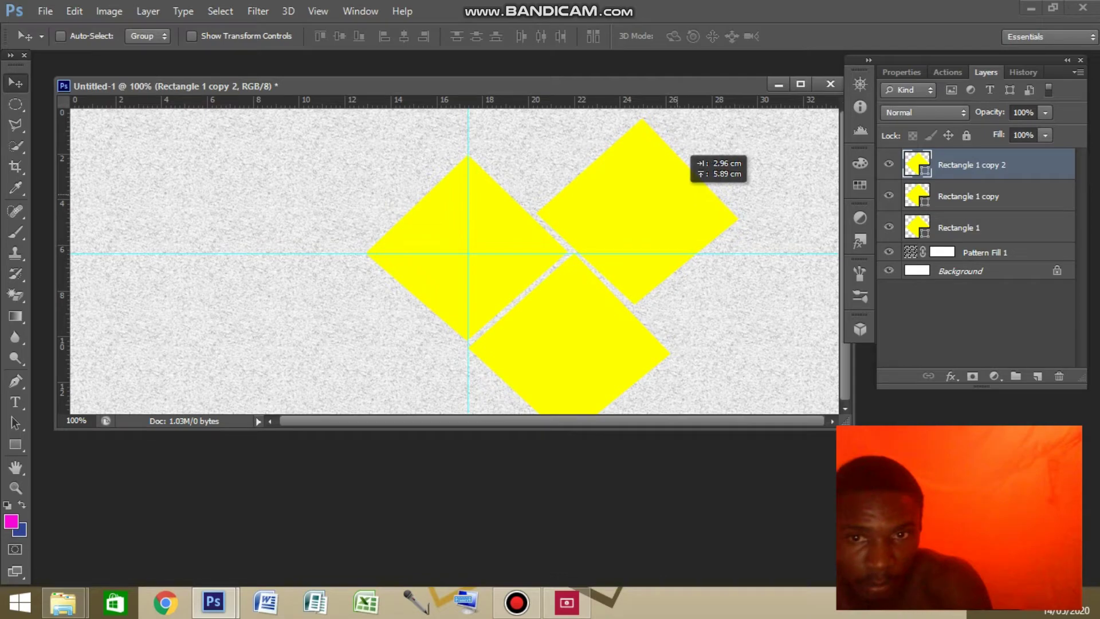
key(alt+bracketleft)
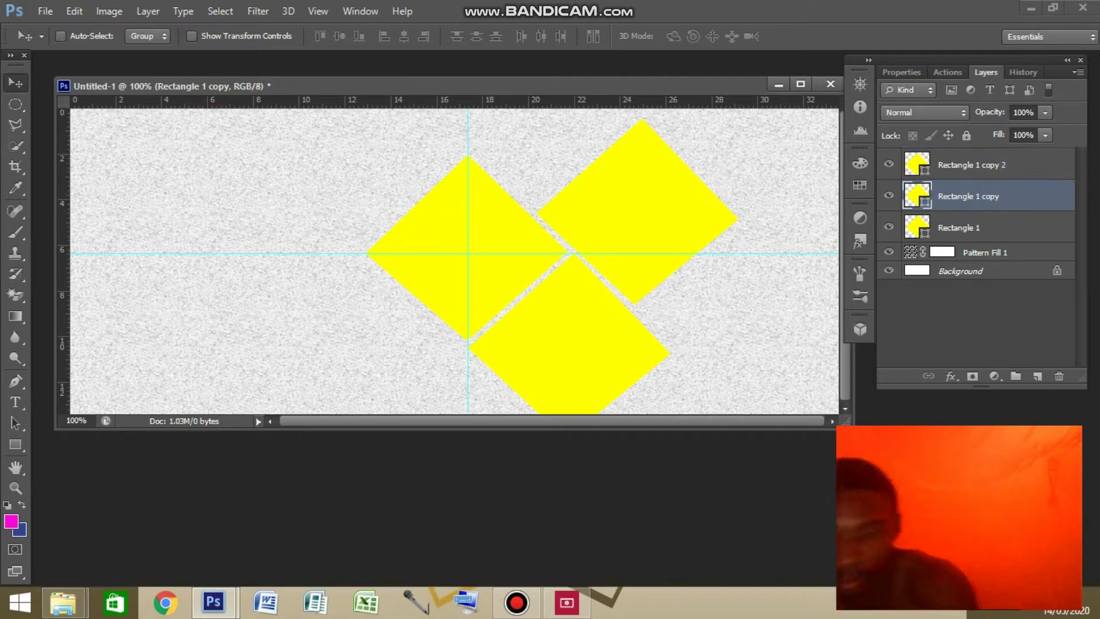
key(ctrl+t)
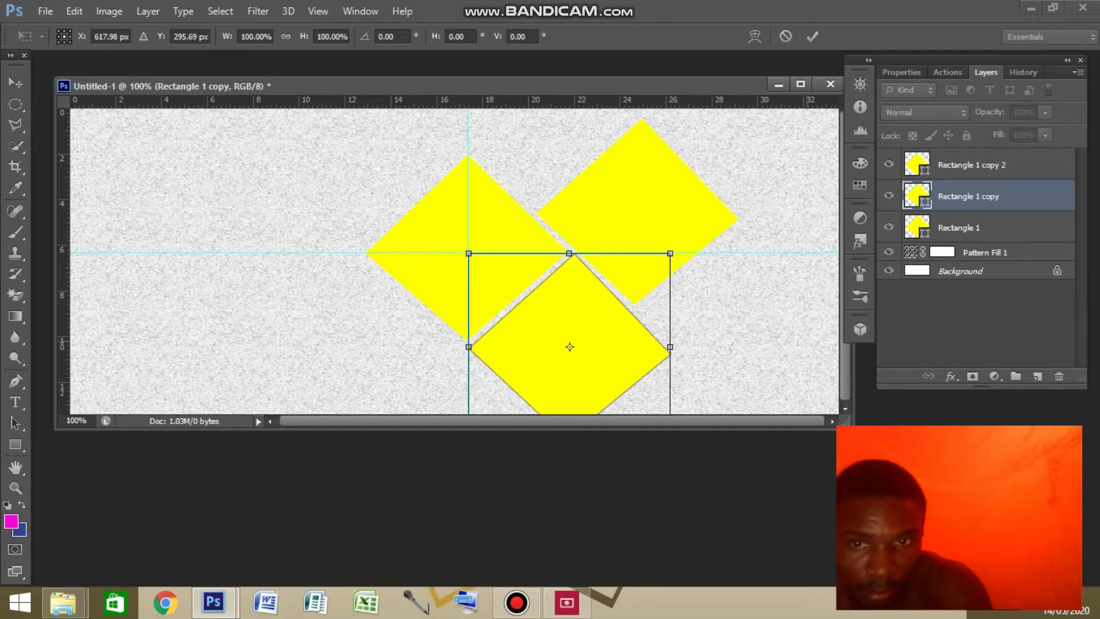
drag(823, 331, 823, 324)
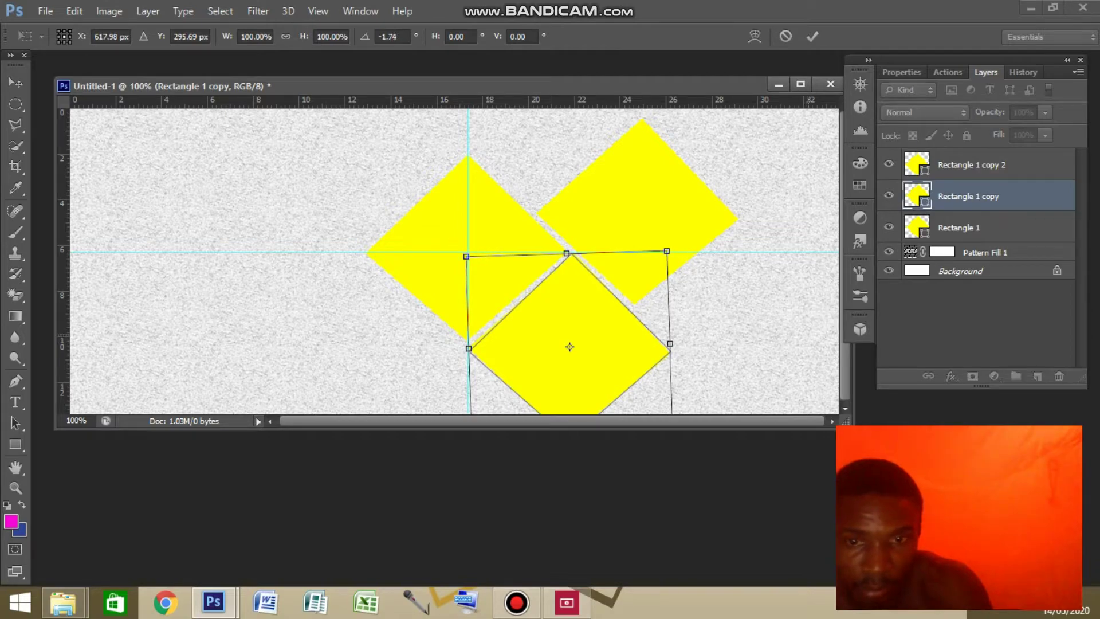
key(Escape)
key(ctrl+t)
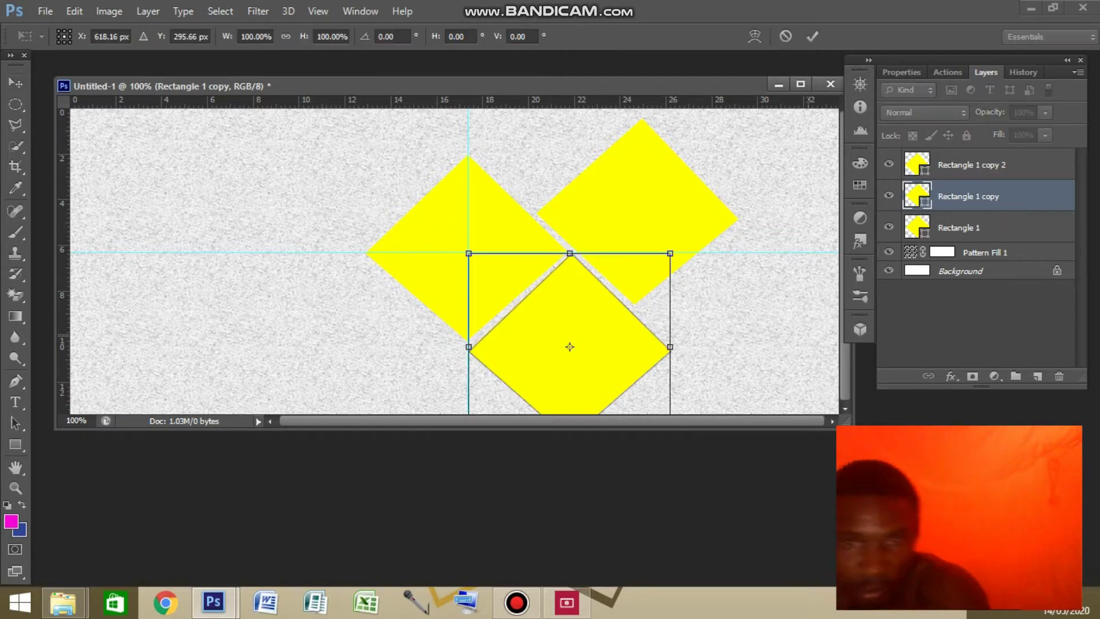
drag(821, 322, 820, 329)
key(Return)
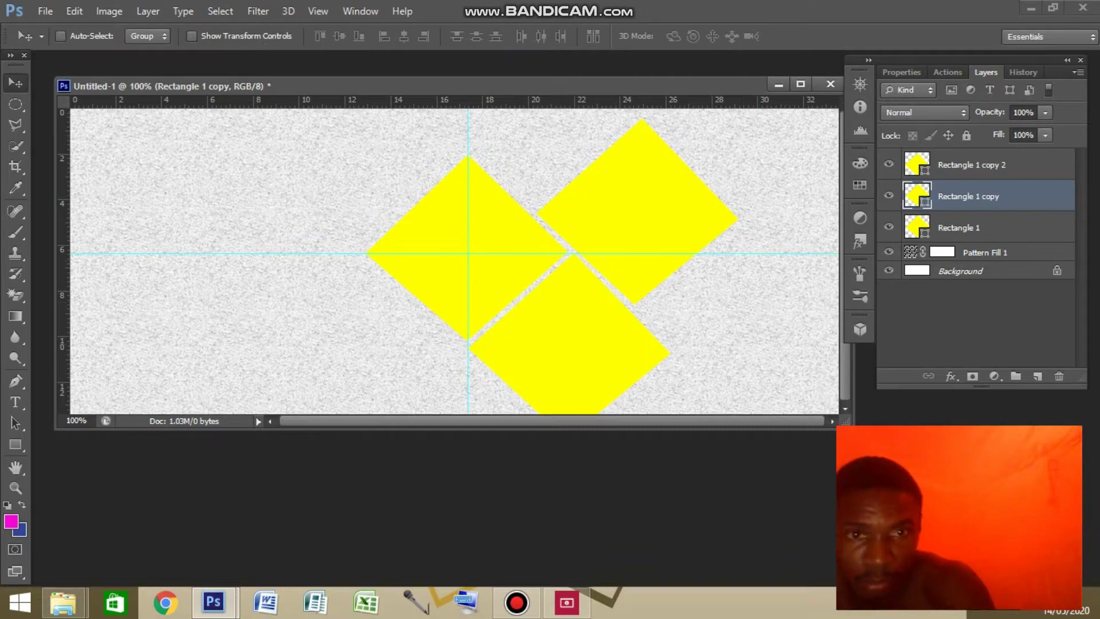
key(alt+bracketright)
Duplicate the upper-right diamond, move the copy left of the original, and rotate it slightly
key(ctrl+j)
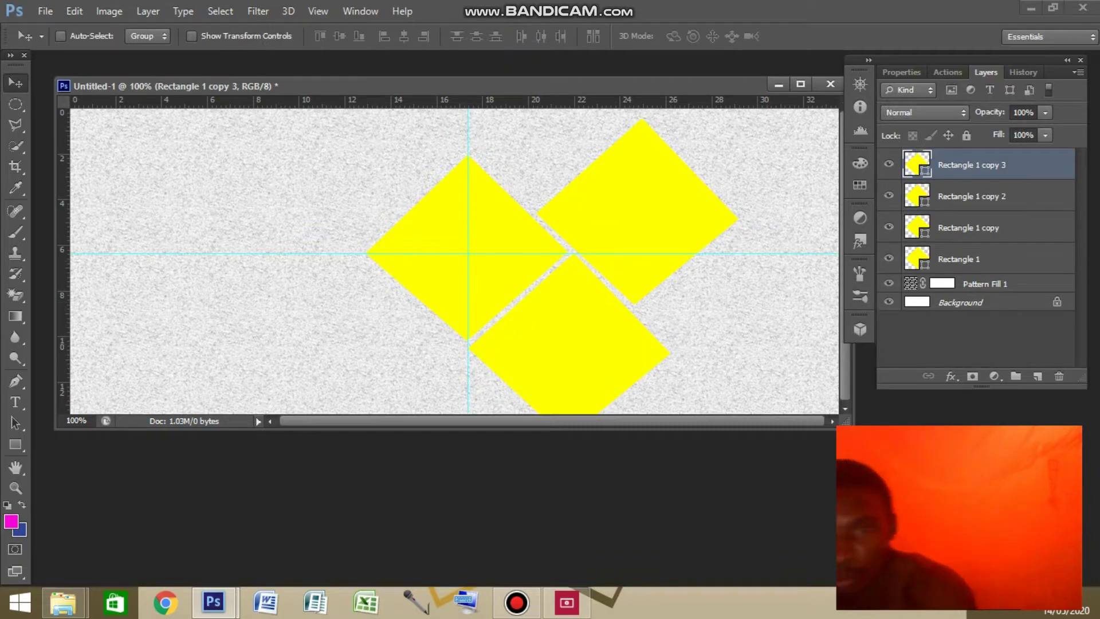
drag(617, 141, 284, 252)
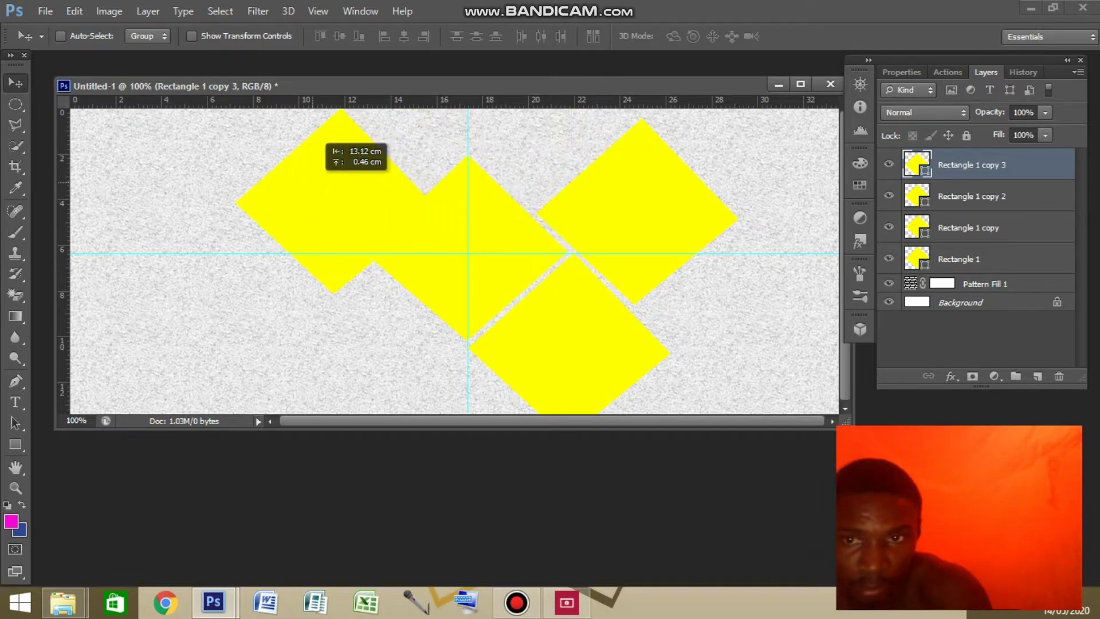
drag(284, 257, 301, 258)
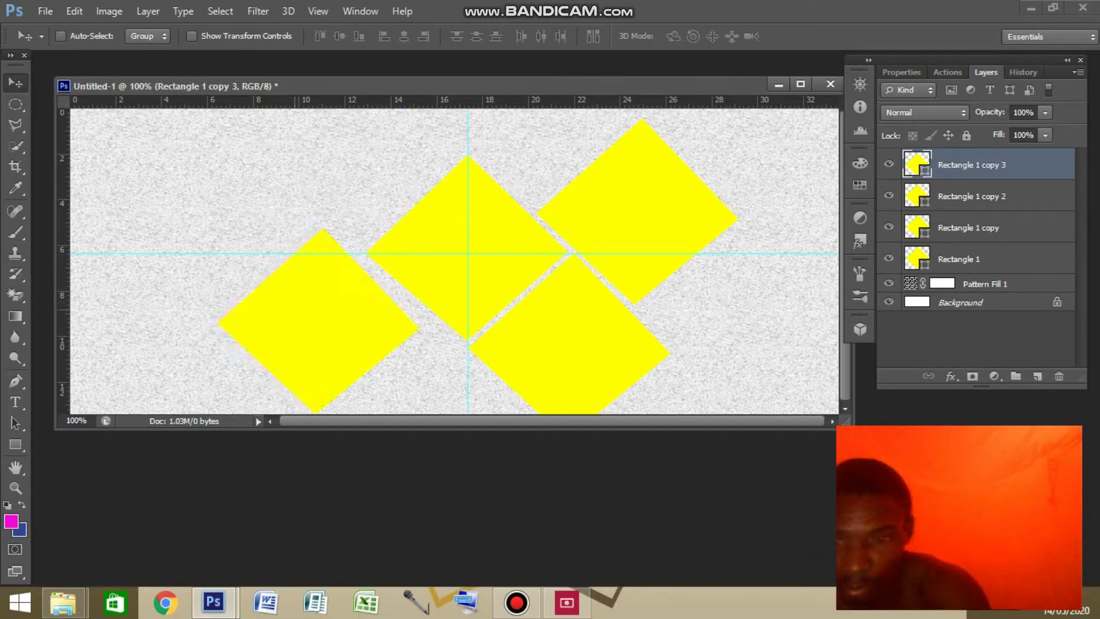
key(ctrl+t)
drag(344, 195, 332, 192)
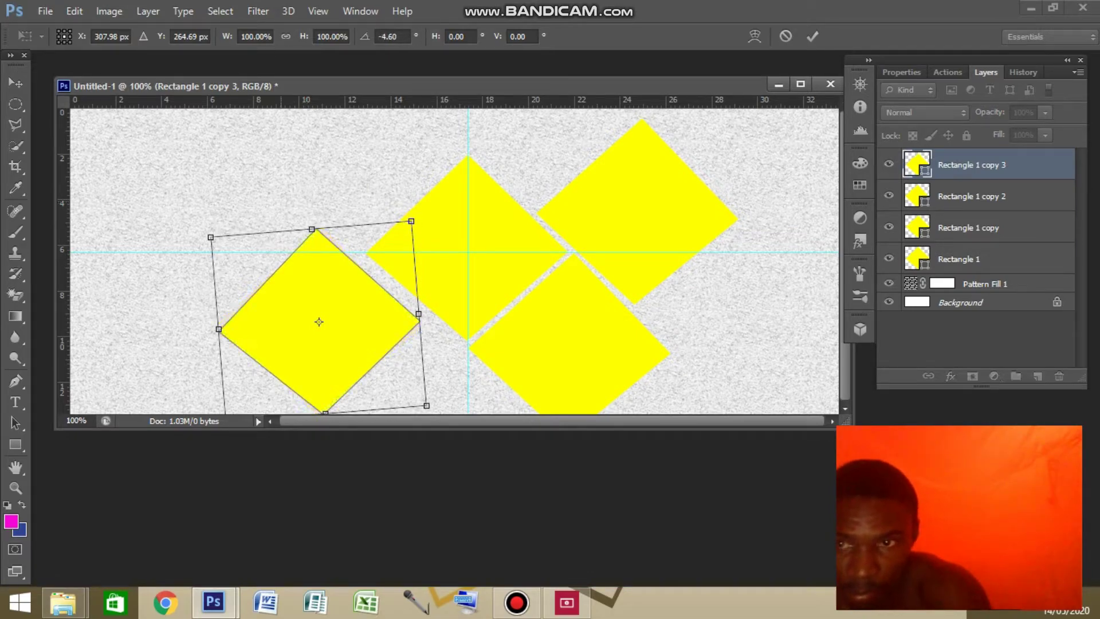
key(Return)
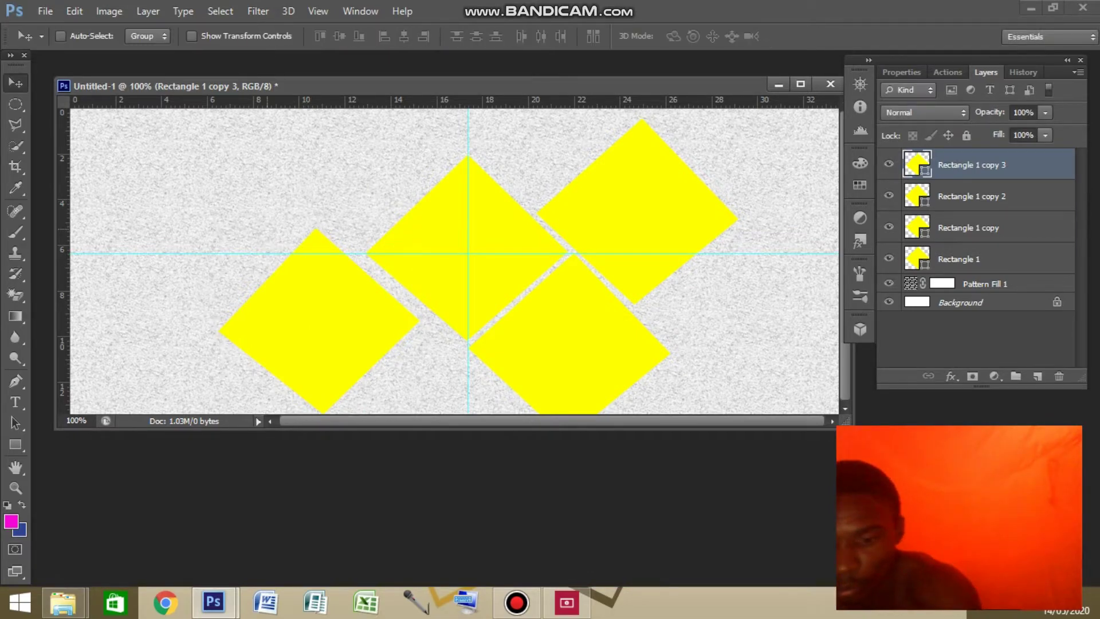
Scale the left diamond down and fit it snugly beside the central diamond
key(ctrl+t)
drag(219, 228, 286, 293)
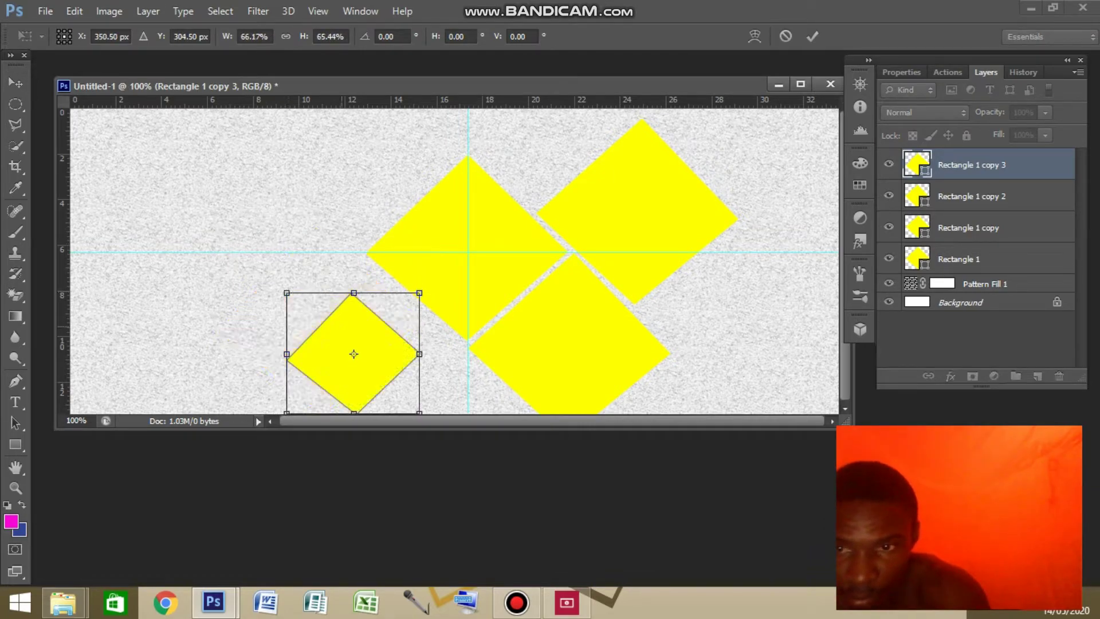
mouse_move(354, 354)
mouse_down()
mouse_move(350, 274)
mouse_move(326, 253)
mouse_up()
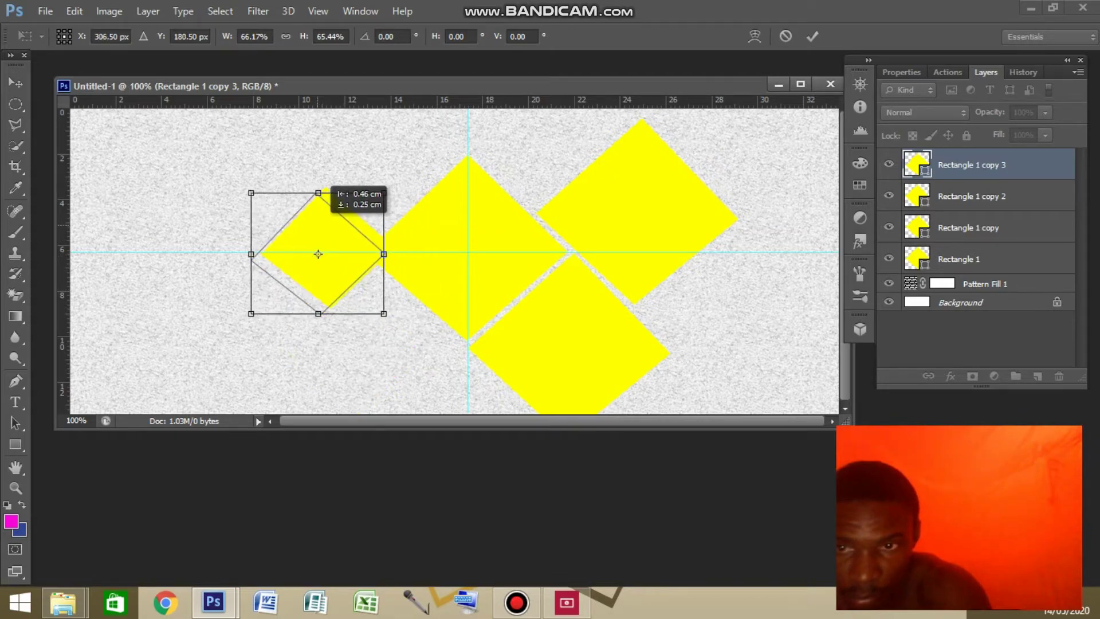
drag(326, 254, 328, 253)
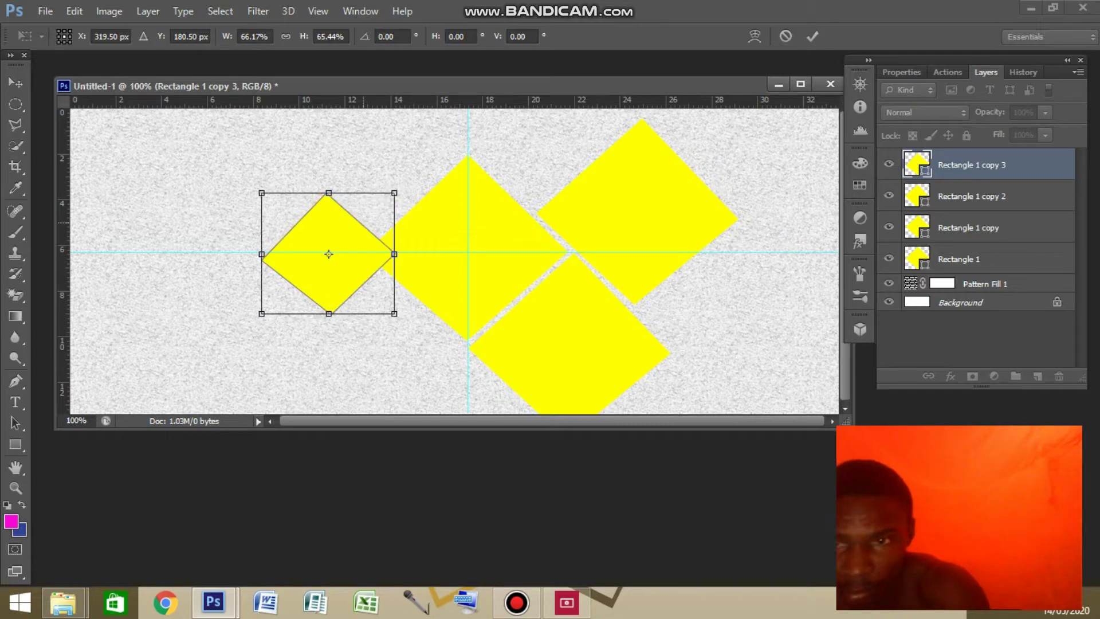
drag(328, 253, 311, 263)
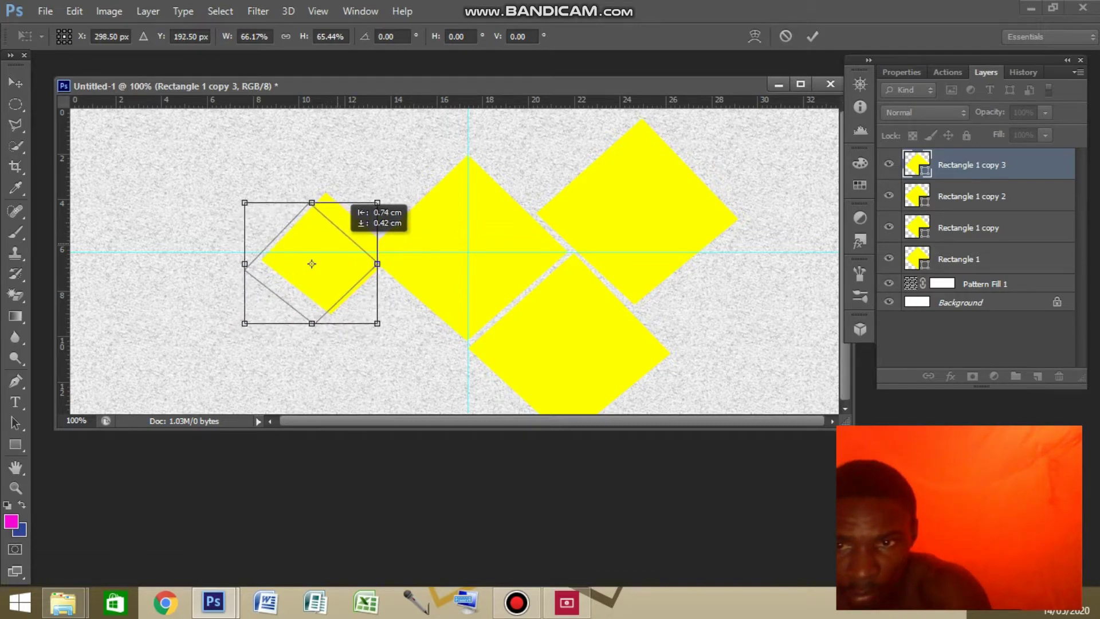
drag(312, 264, 307, 266)
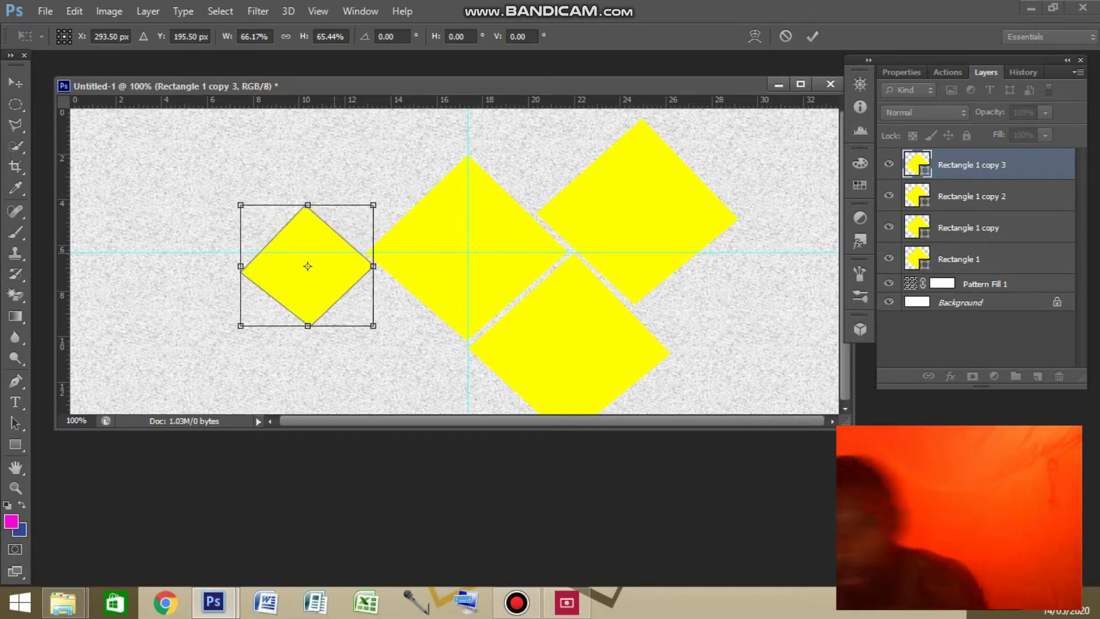
key(Return)
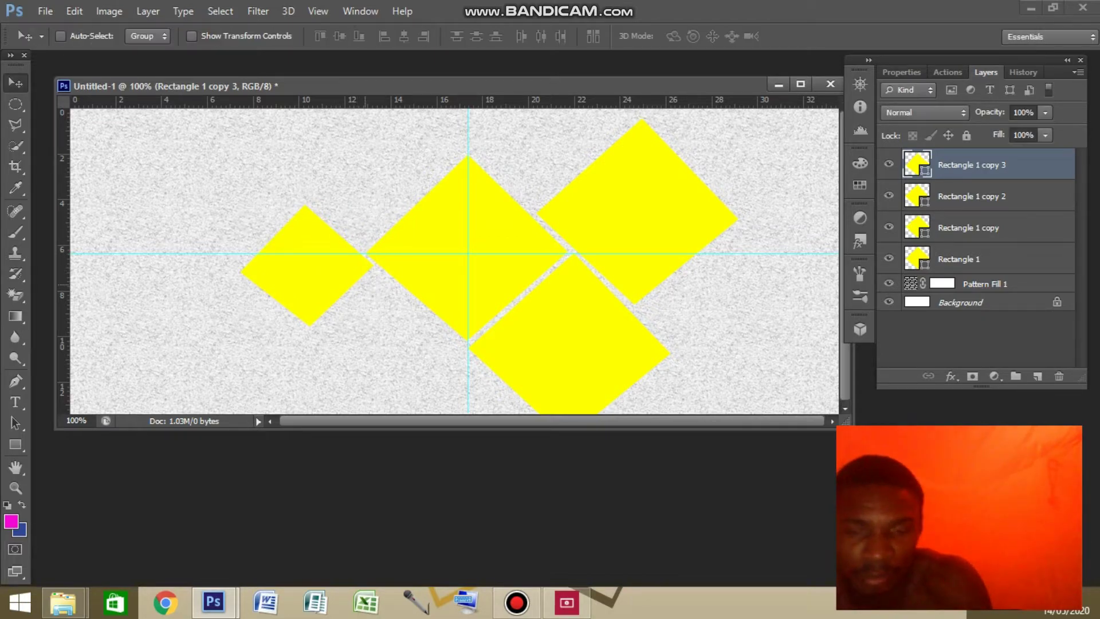
Duplicate the small diamond to the cluster's lower right and tilt it about 6°
key(ctrl+j)
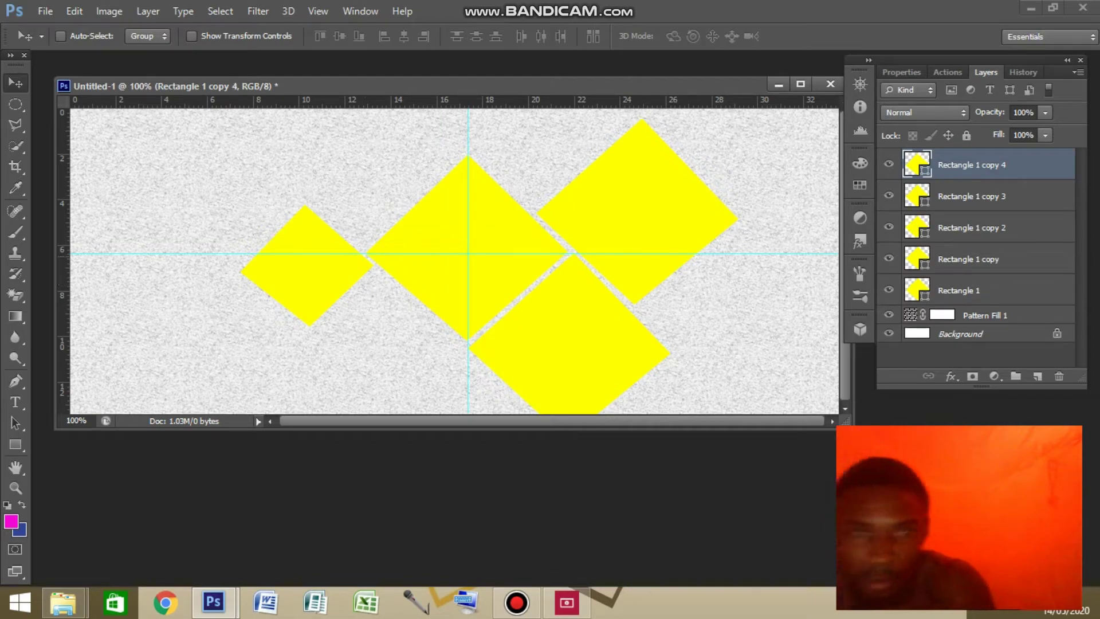
mouse_move(302, 212)
mouse_down()
mouse_move(709, 274)
mouse_move(718, 253)
mouse_up()
key(ctrl+t)
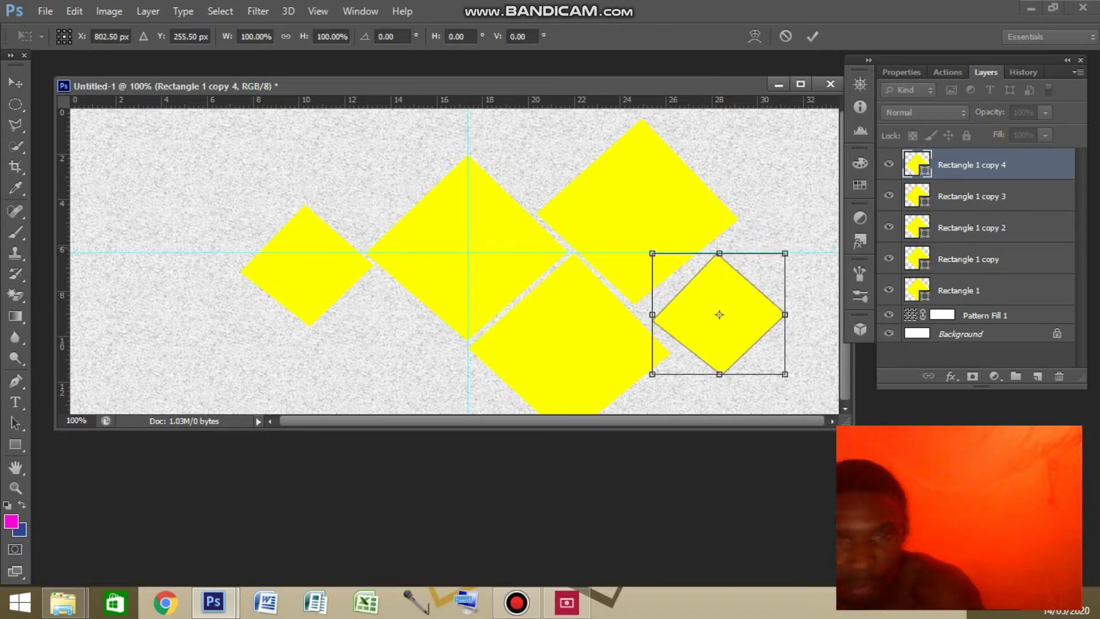
drag(818, 204, 828, 214)
drag(719, 315, 711, 307)
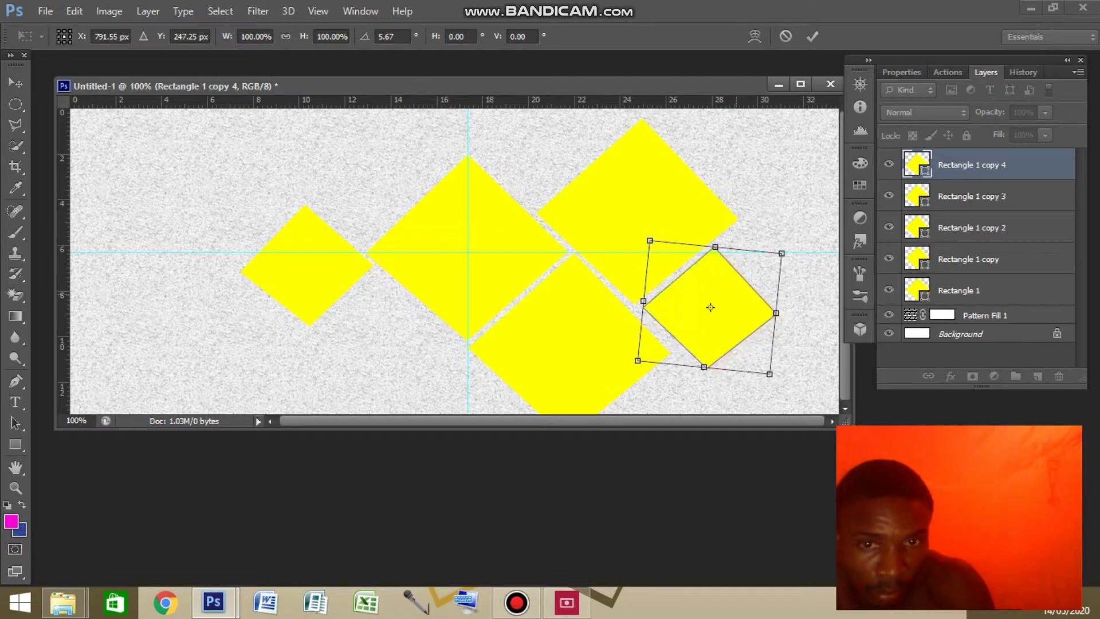
mouse_move(711, 308)
mouse_down()
mouse_move(699, 315)
mouse_move(710, 307)
mouse_up()
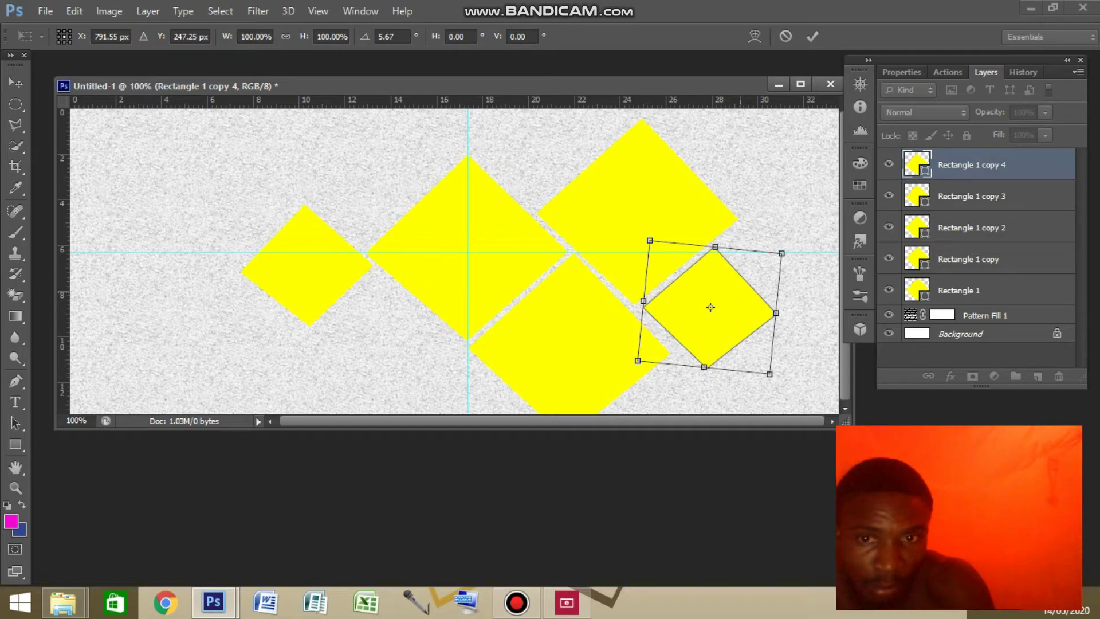
key(Return)
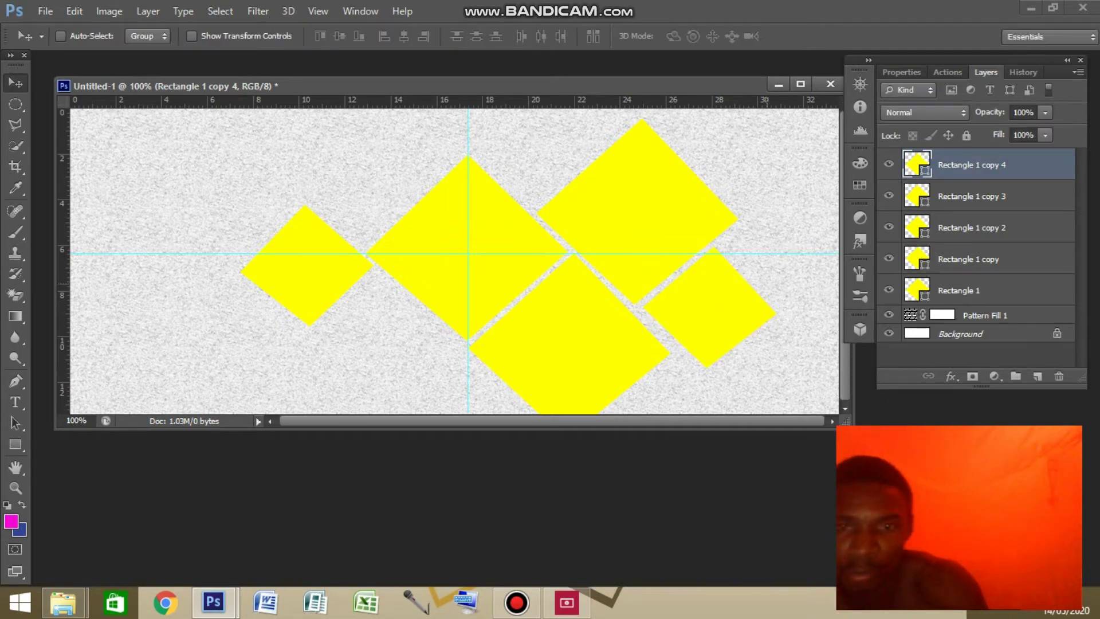
Duplicate it again below the cluster's left side and select the other rectangle layers
key(ctrl+j)
drag(737, 267, 415, 309)
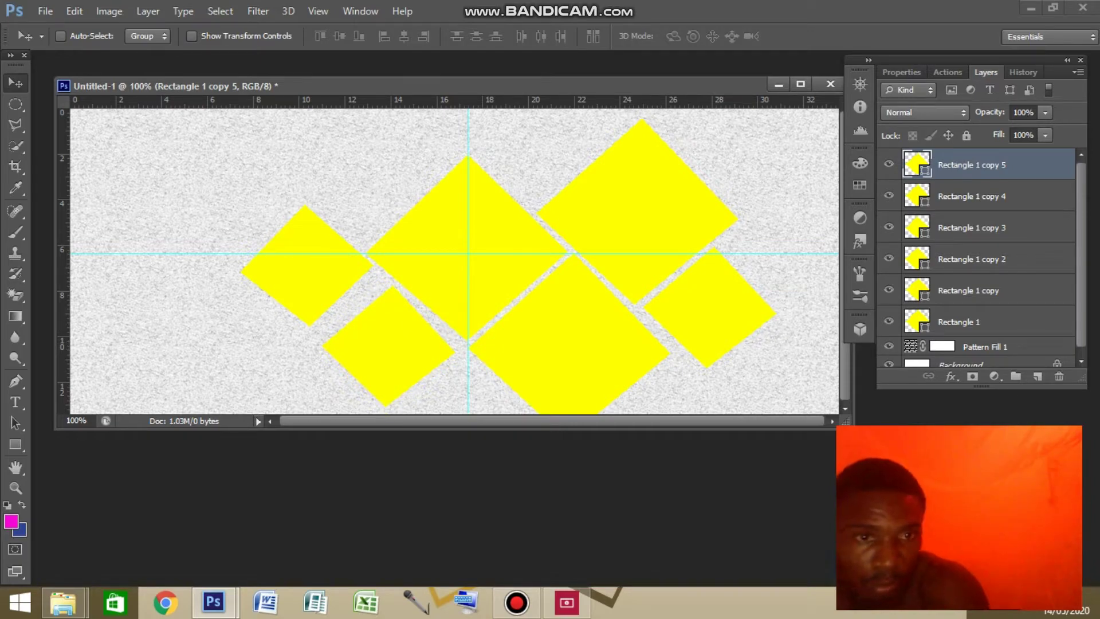
key(shift+alt+bracketleft)
key(shift+alt+bracketleft)
key(shift+alt+bracketleft)
key(shift+alt+bracketleft)
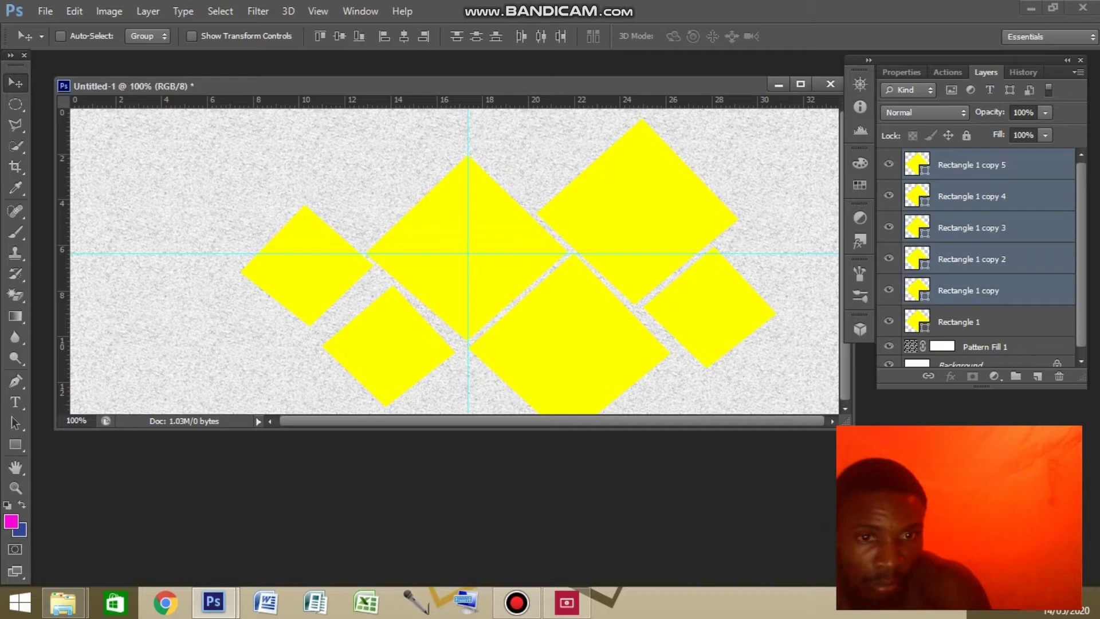
key(shift+alt+bracketleft)
Merge the six yellow diamond layers into one shape, then scale the cluster down and move it toward the upper right
right_click(979, 322)
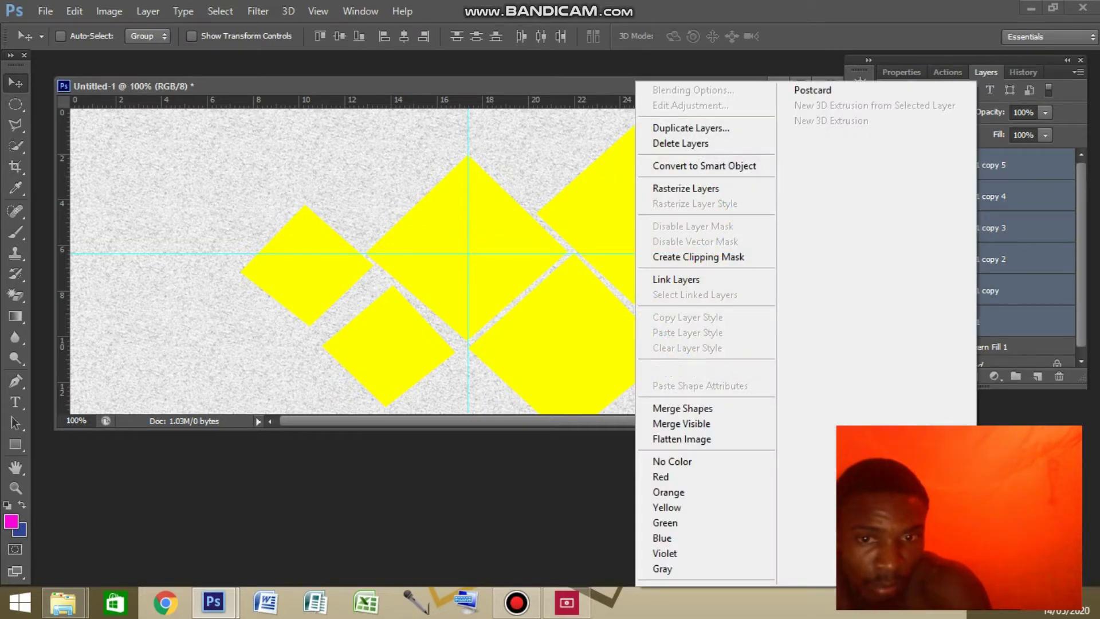
click(687, 408)
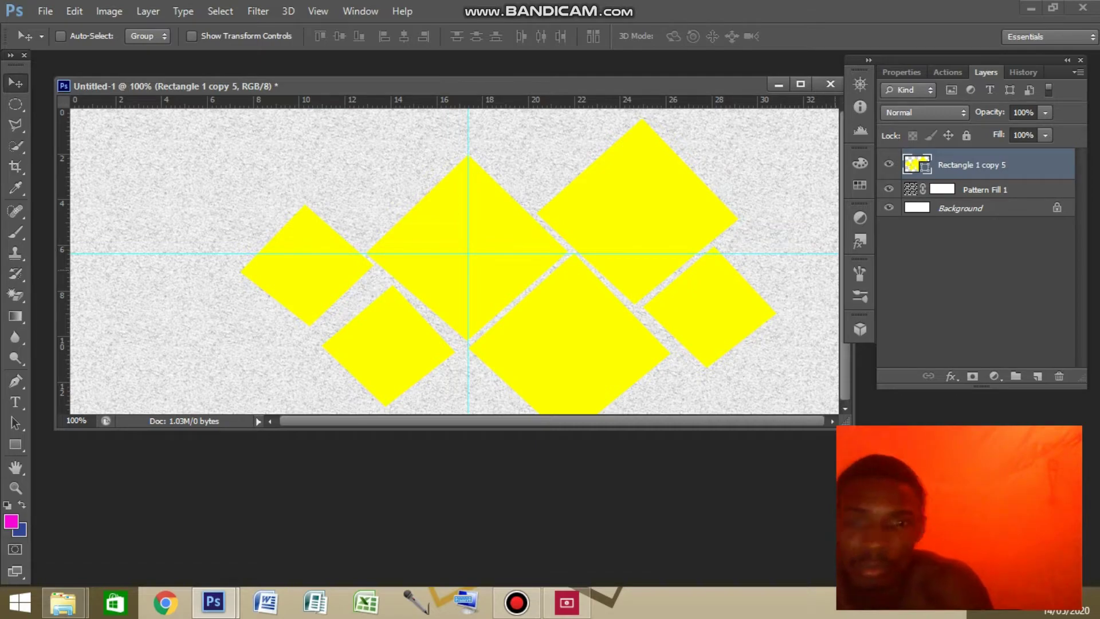
key(ctrl+t)
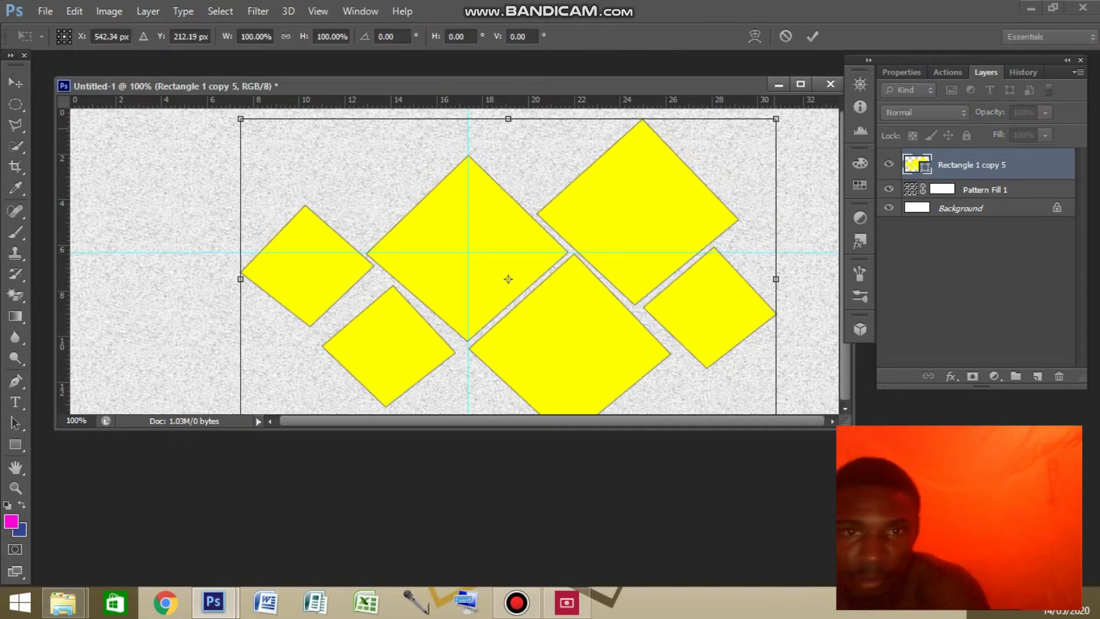
drag(776, 119, 619, 228)
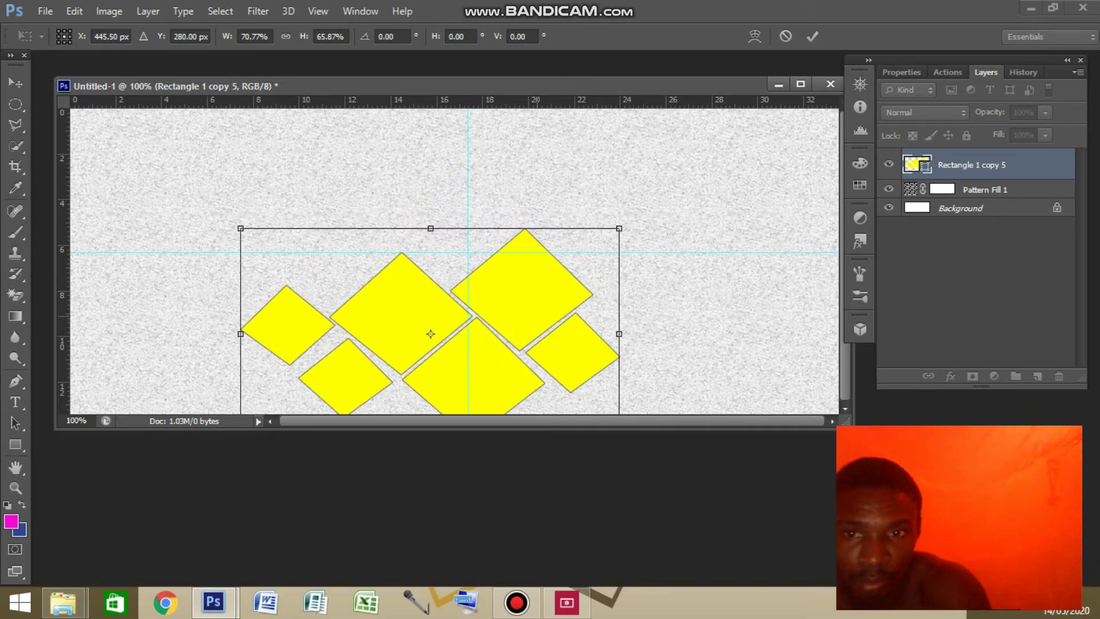
drag(516, 337, 709, 239)
Rotate the merged cluster about 149°, then duplicate it and move the copy down-right
mouse_move(741, 354)
mouse_down()
mouse_move(636, 367)
mouse_move(528, 343)
mouse_up()
mouse_move(808, 192)
mouse_down()
mouse_move(680, 335)
mouse_move(706, 315)
mouse_up()
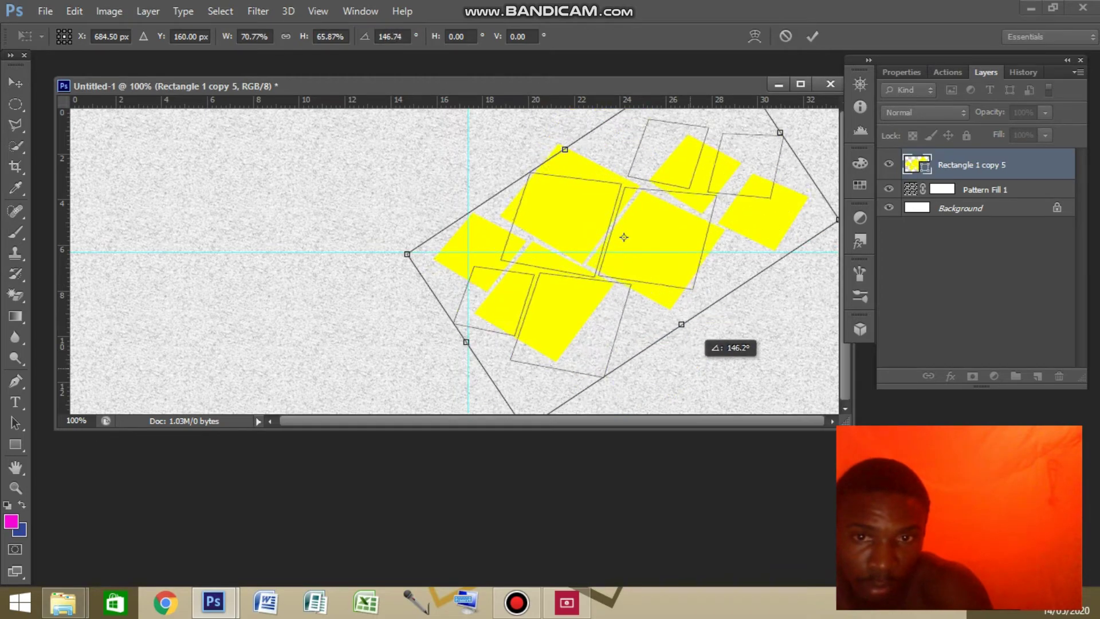
drag(704, 321, 696, 344)
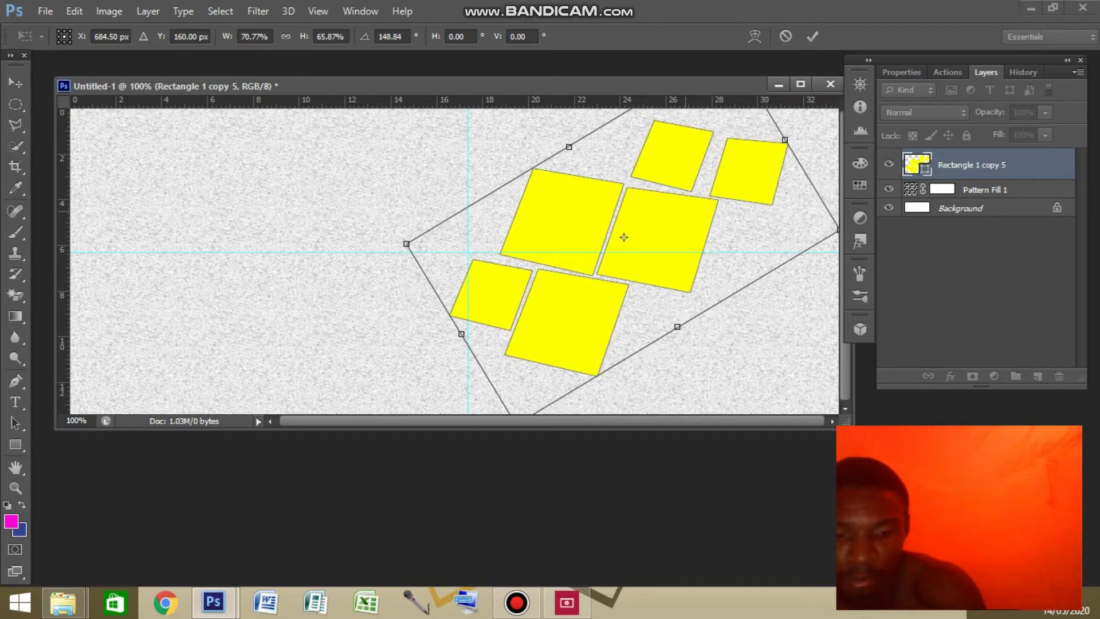
key(Return)
key(ctrl+j)
drag(673, 186, 791, 275)
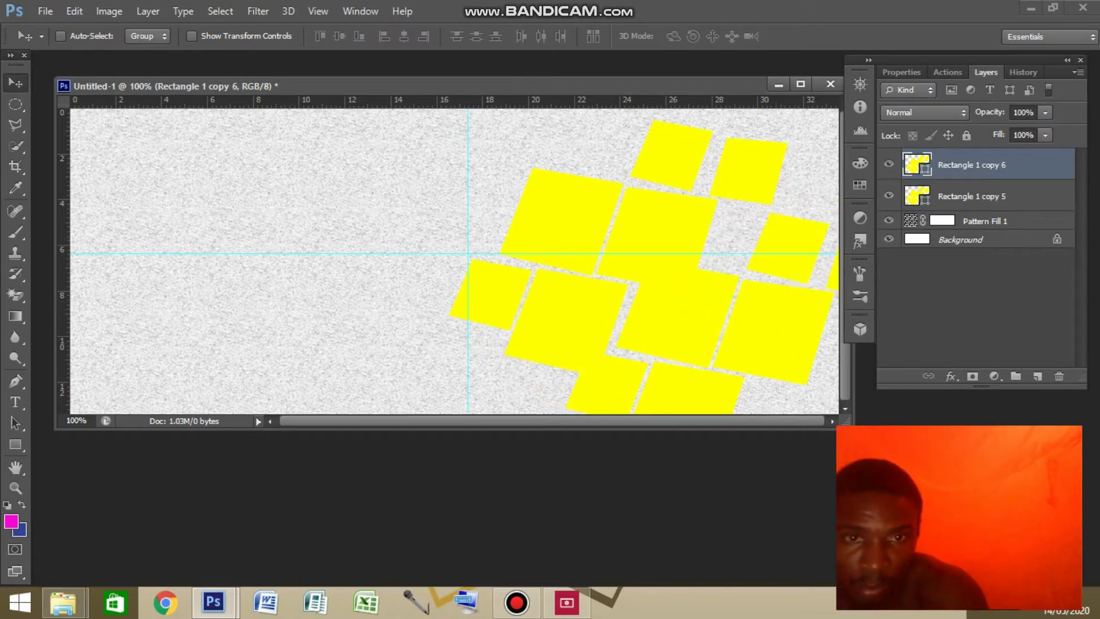
Move the original cluster up-left and the duplicate cluster (copy 6) up-right
key(alt+bracketleft)
drag(648, 194, 602, 167)
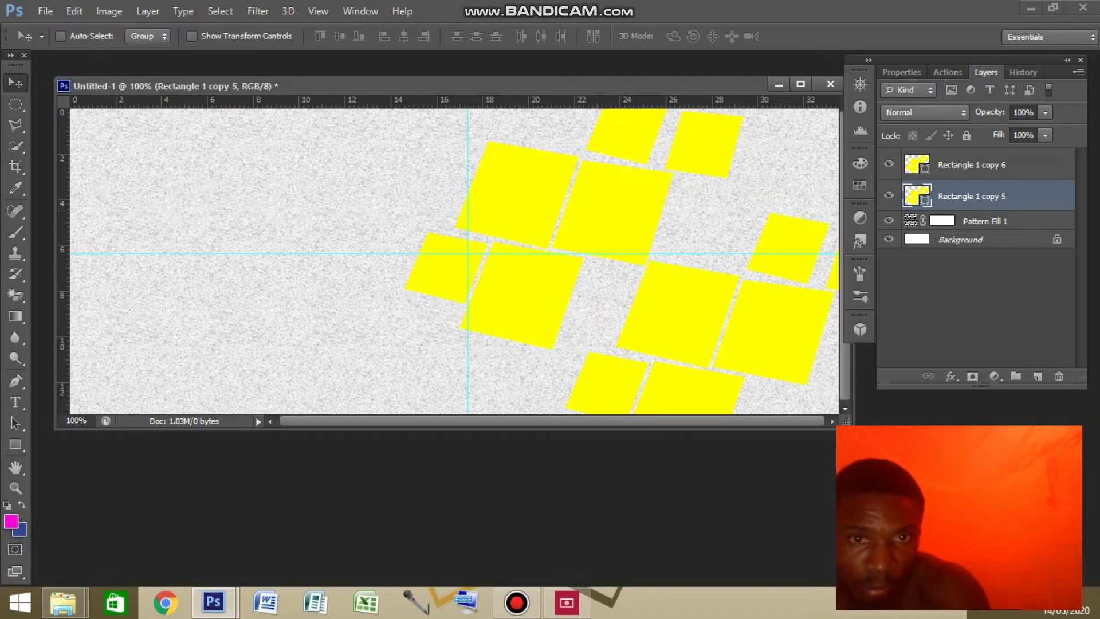
click(972, 164)
mouse_move(770, 288)
mouse_down()
mouse_move(794, 247)
mouse_move(789, 259)
mouse_up()
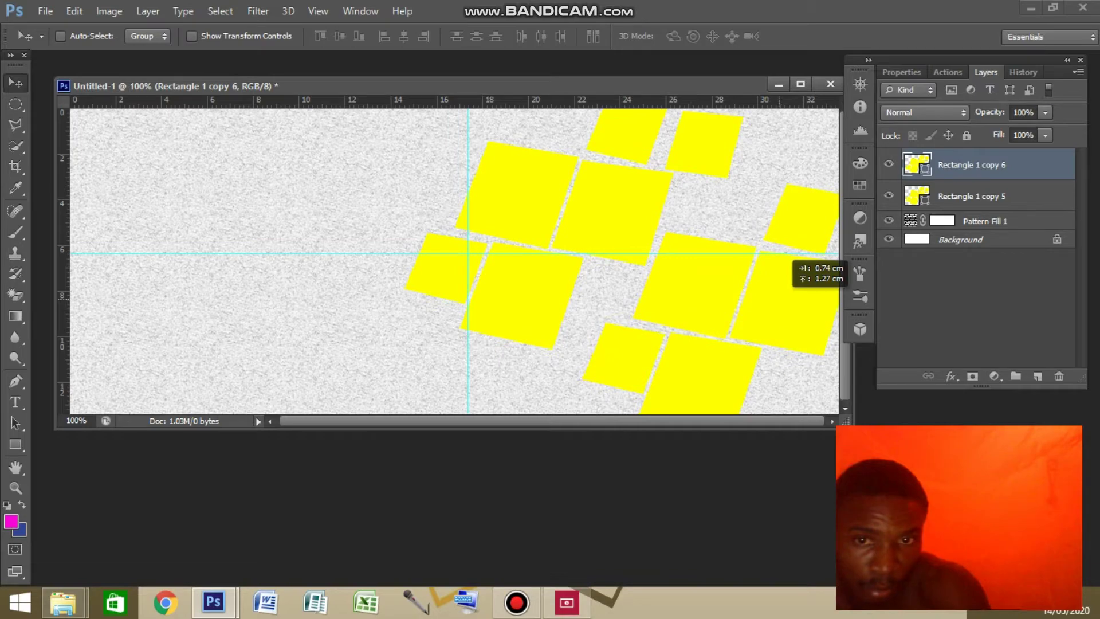
Tilt the duplicate cluster by -3.57°, nudge it into place, and select both cluster layers
key(ctrl+t)
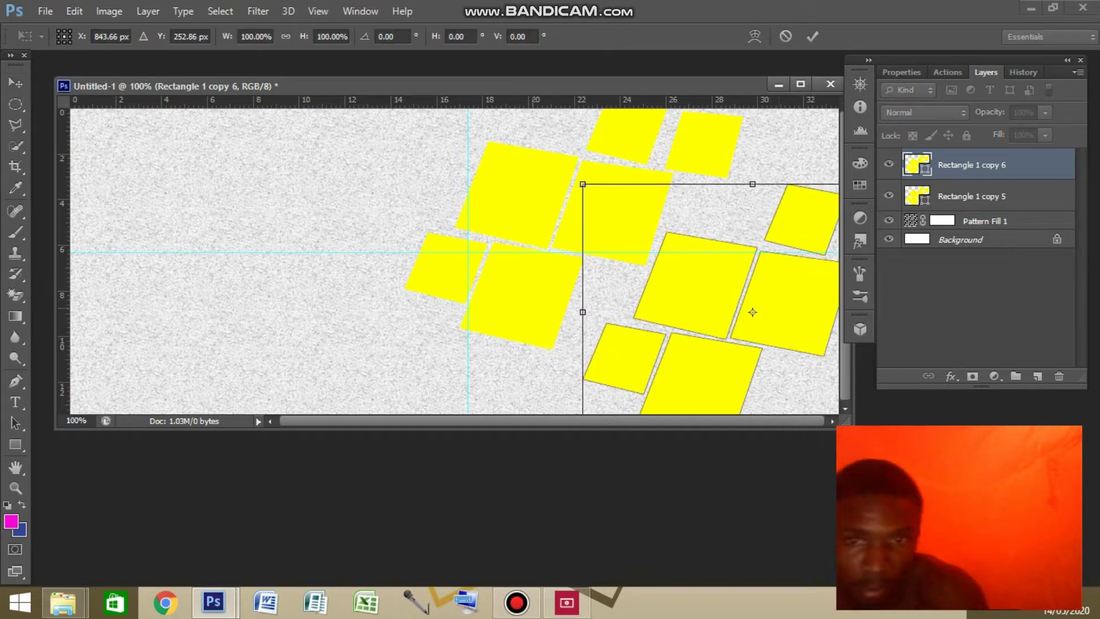
drag(499, 356, 497, 371)
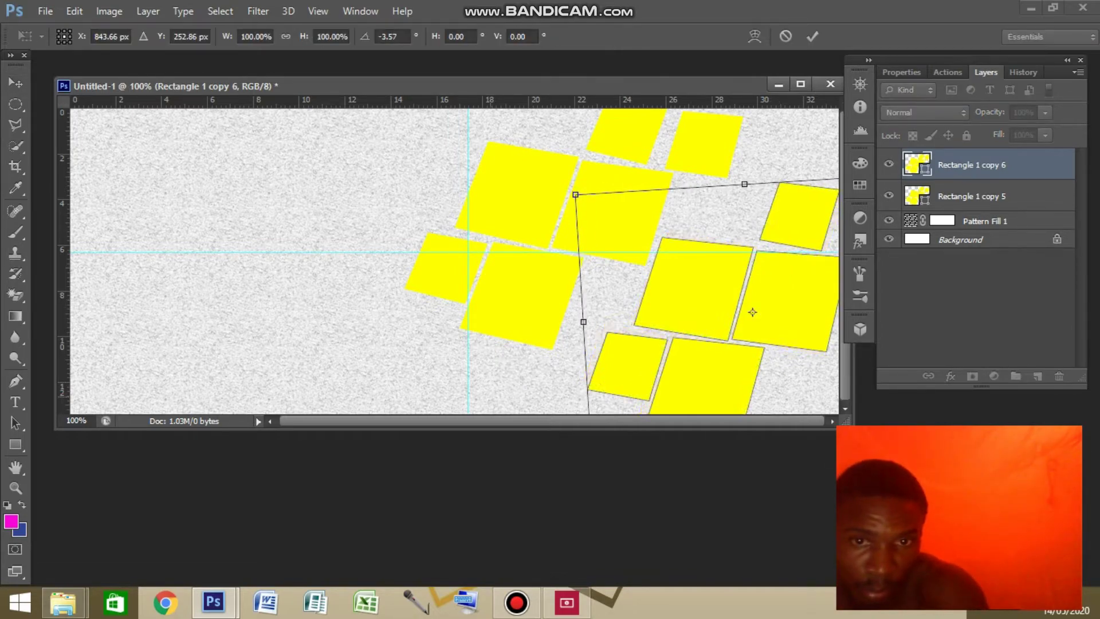
key(Return)
drag(739, 252, 745, 240)
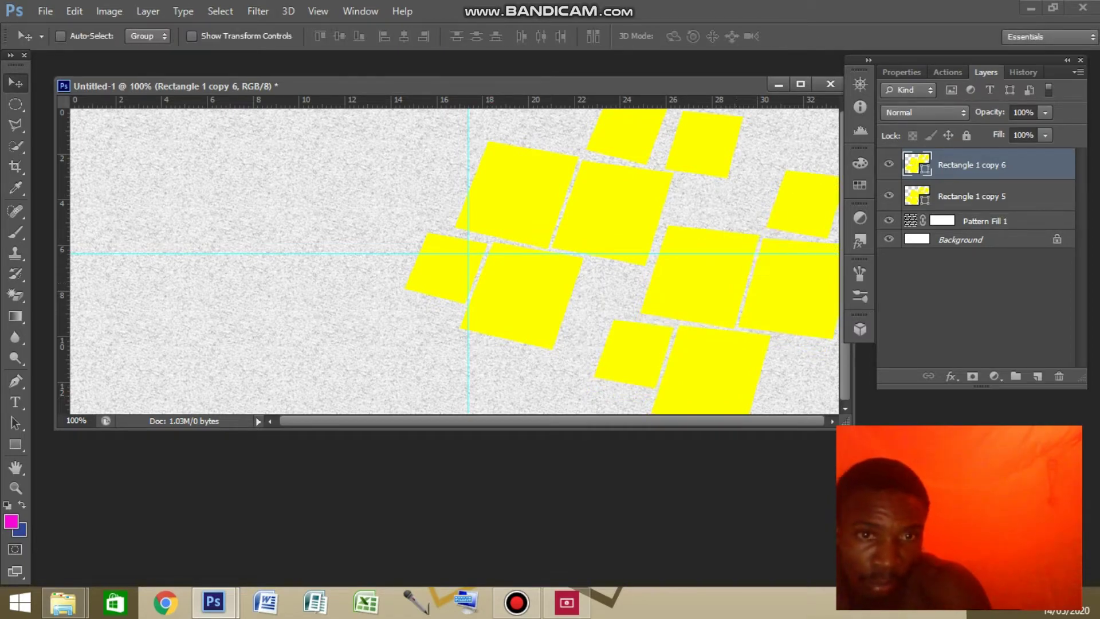
shift+click(975, 196)
Merge both clusters into one shape, scale it down, and reposition it up and right
right_click(1019, 196)
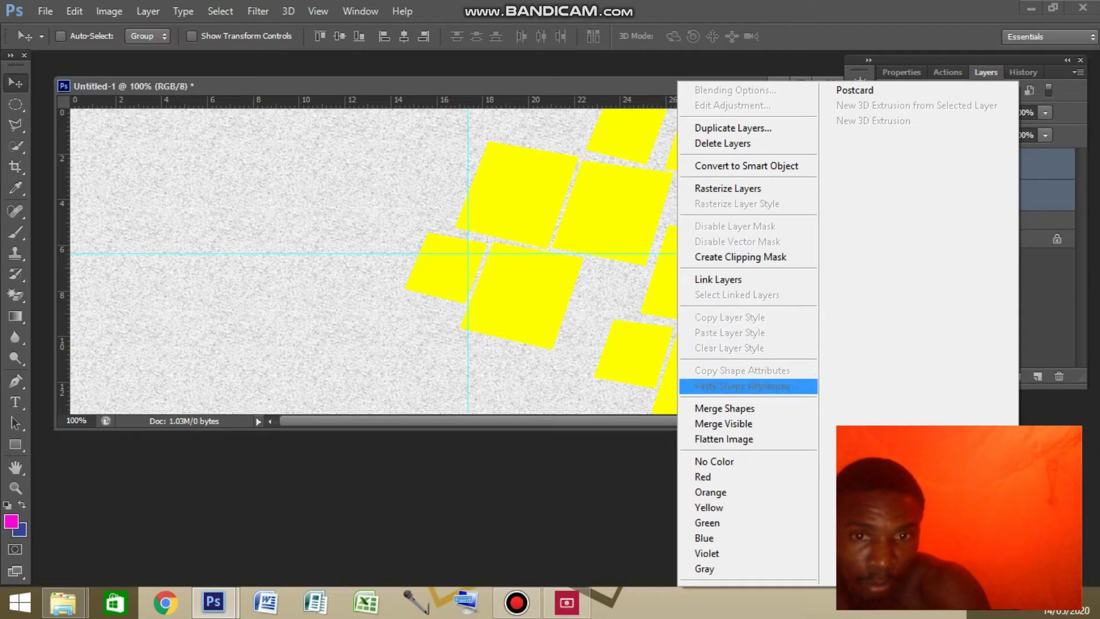
click(725, 408)
key(ctrl+t)
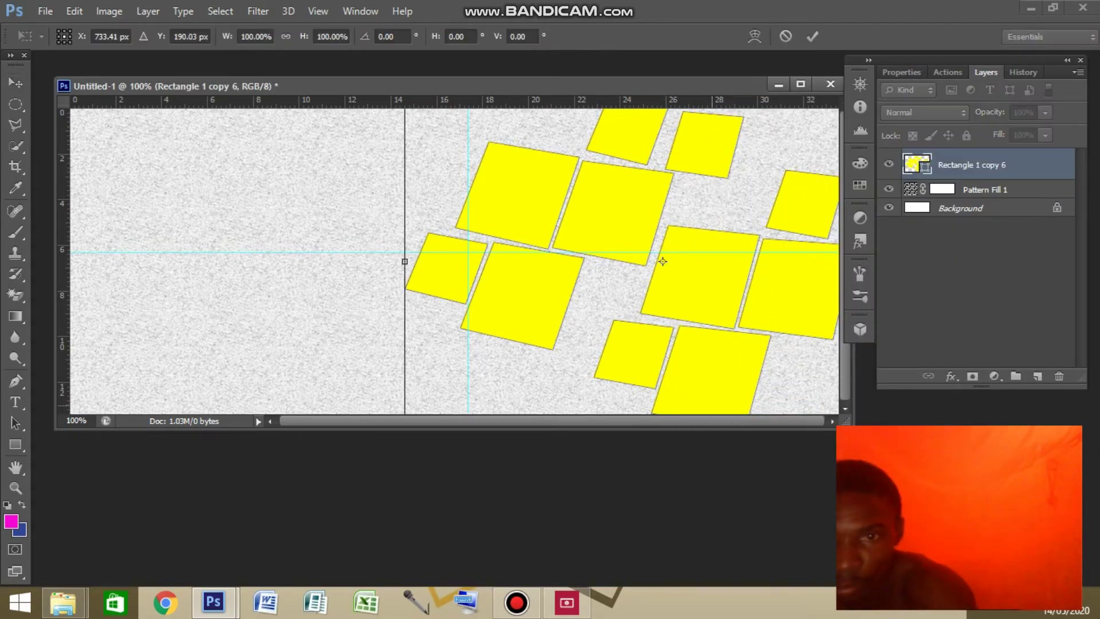
drag(662, 261, 469, 323)
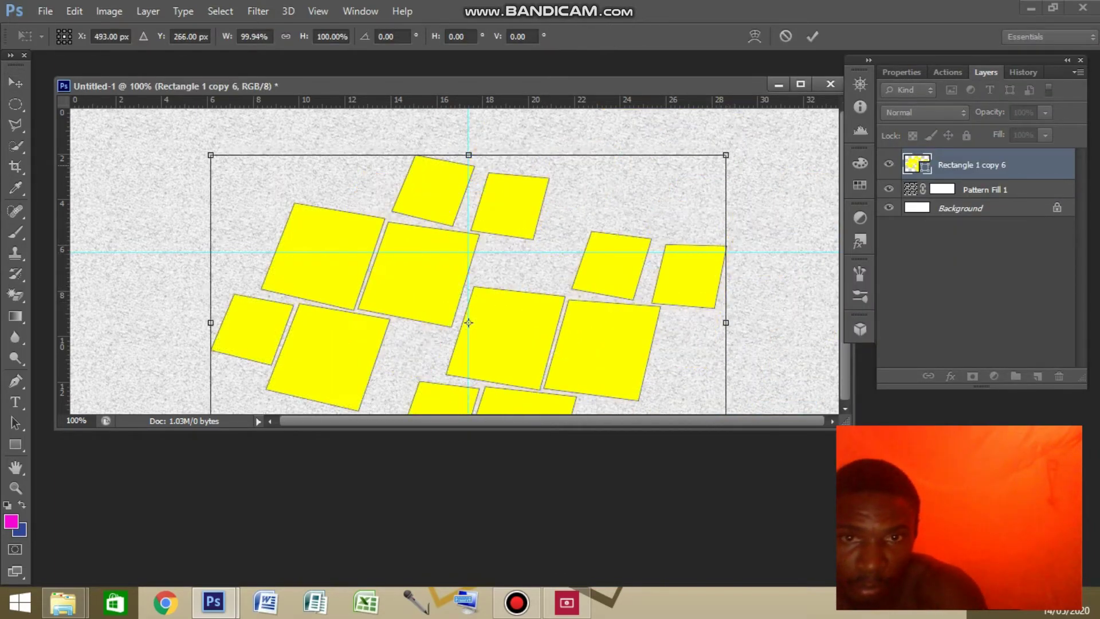
drag(726, 155, 545, 252)
drag(642, 294, 642, 287)
drag(379, 372, 650, 265)
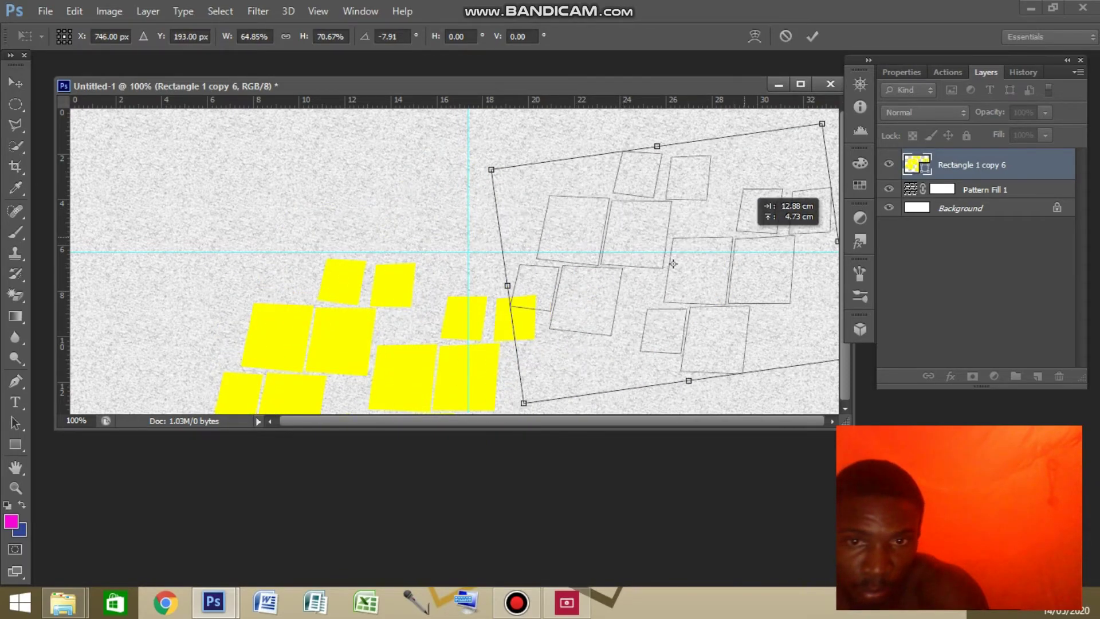
Rotate the square cluster to about -45° and settle it on the cover's right side
drag(434, 238, 441, 304)
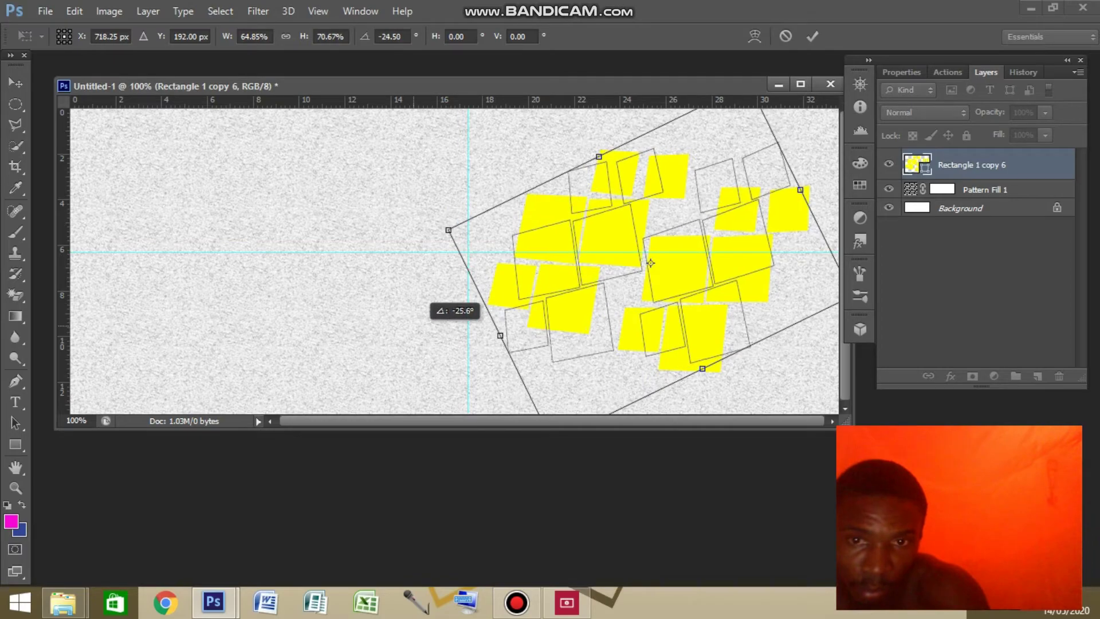
drag(544, 264, 470, 250)
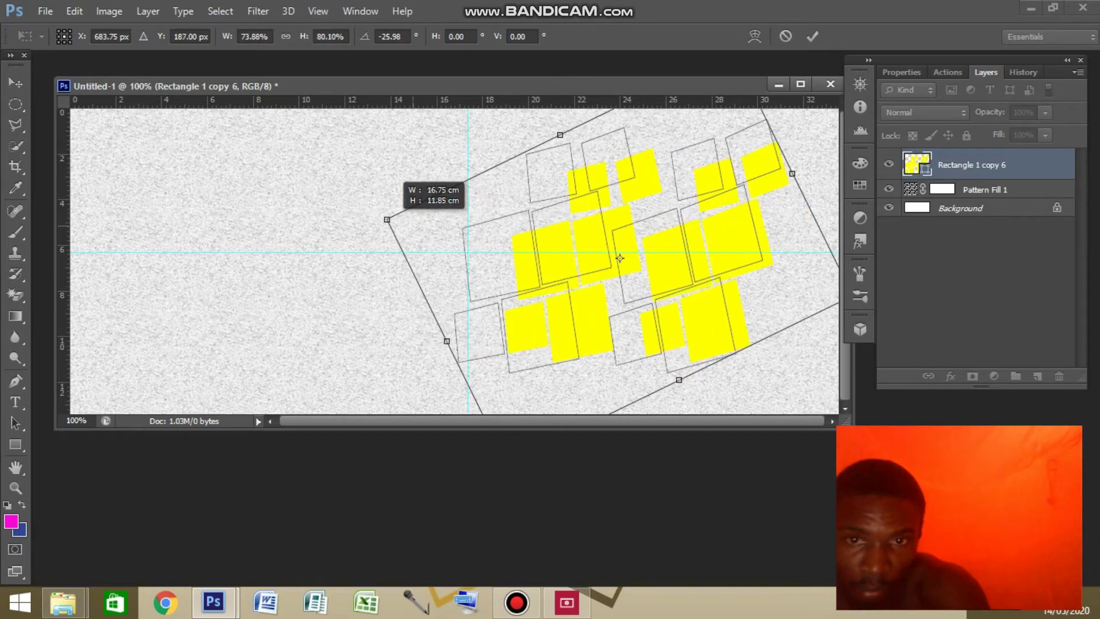
mouse_move(367, 270)
mouse_down()
mouse_move(361, 252)
mouse_move(401, 301)
mouse_up()
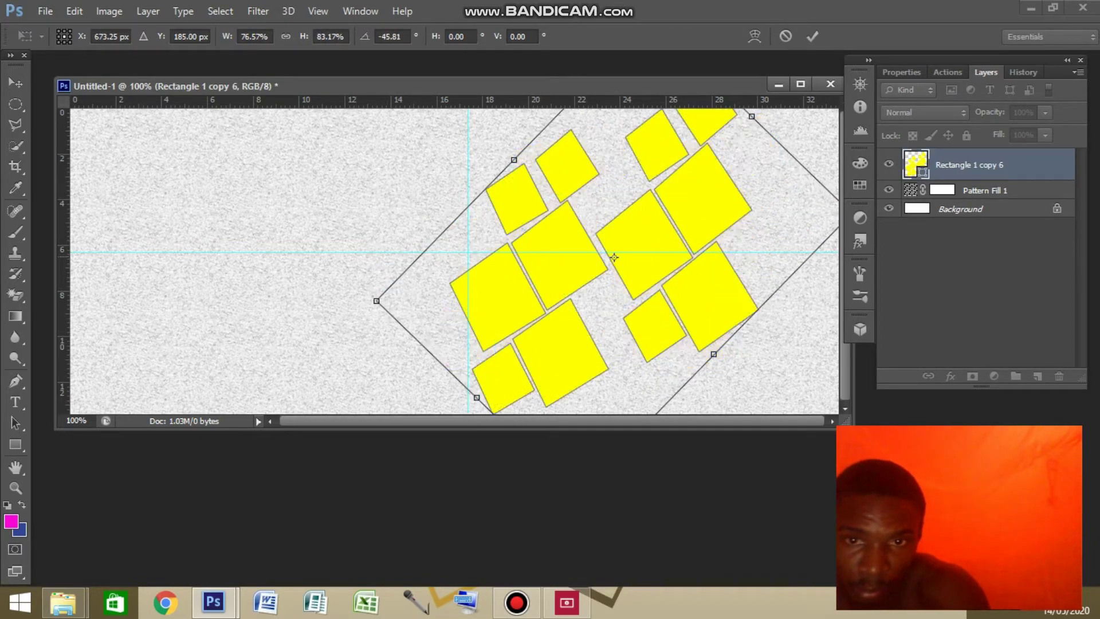
drag(640, 212, 685, 235)
drag(658, 281, 660, 269)
key(Return)
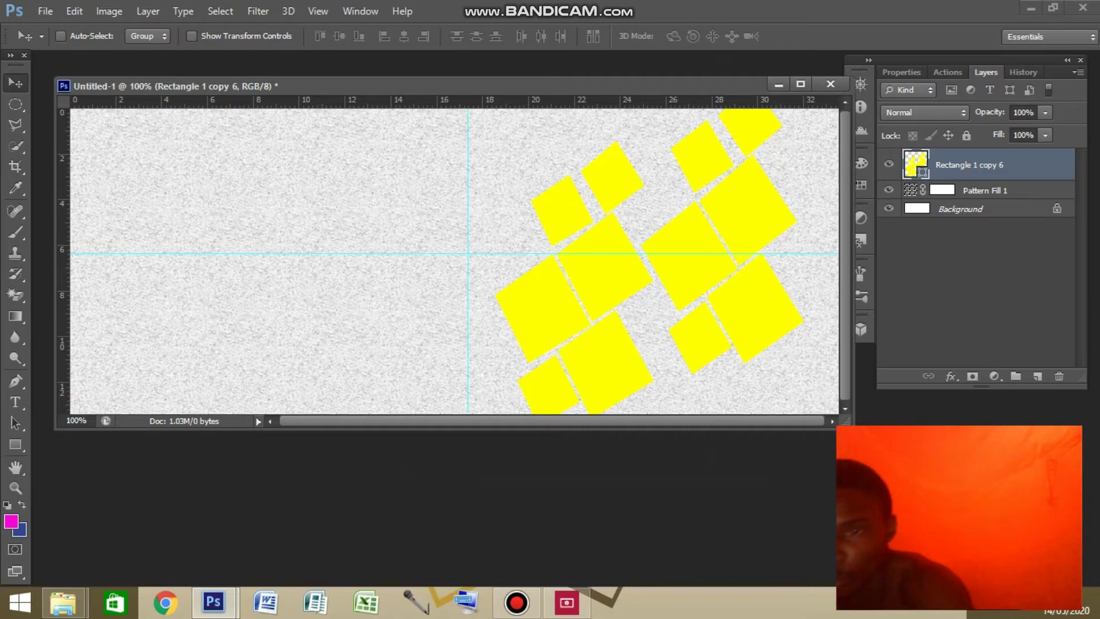
key(ctrl+s)
Save the cover to the Desktop as 'sample faceboort art cover.psd' with Maximize Compatibility
text(sa)
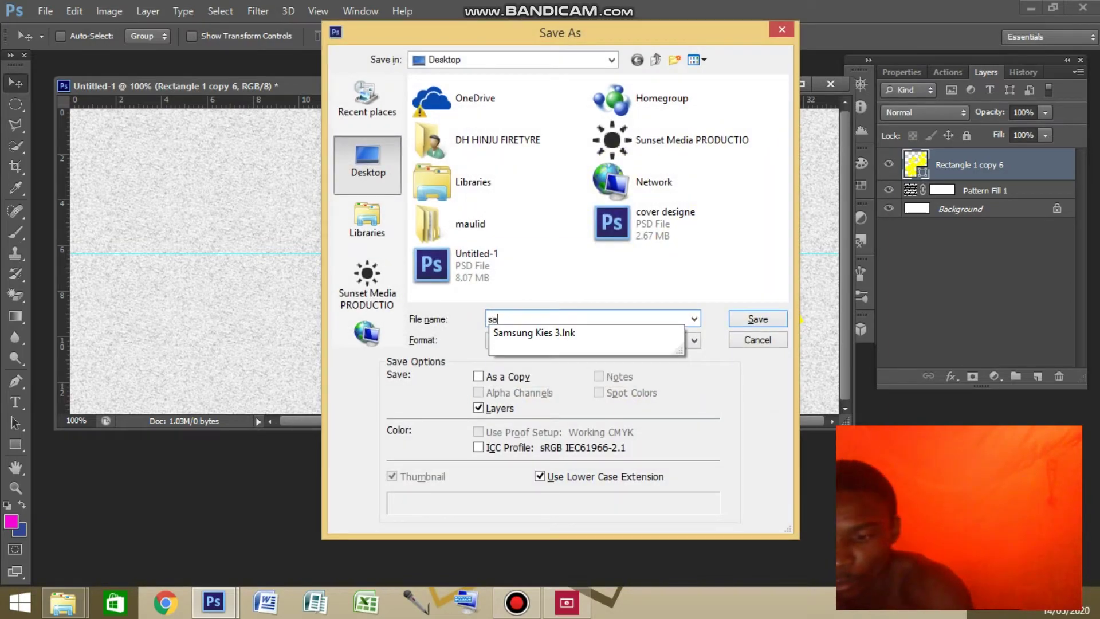
text(mple faceboort art cover)
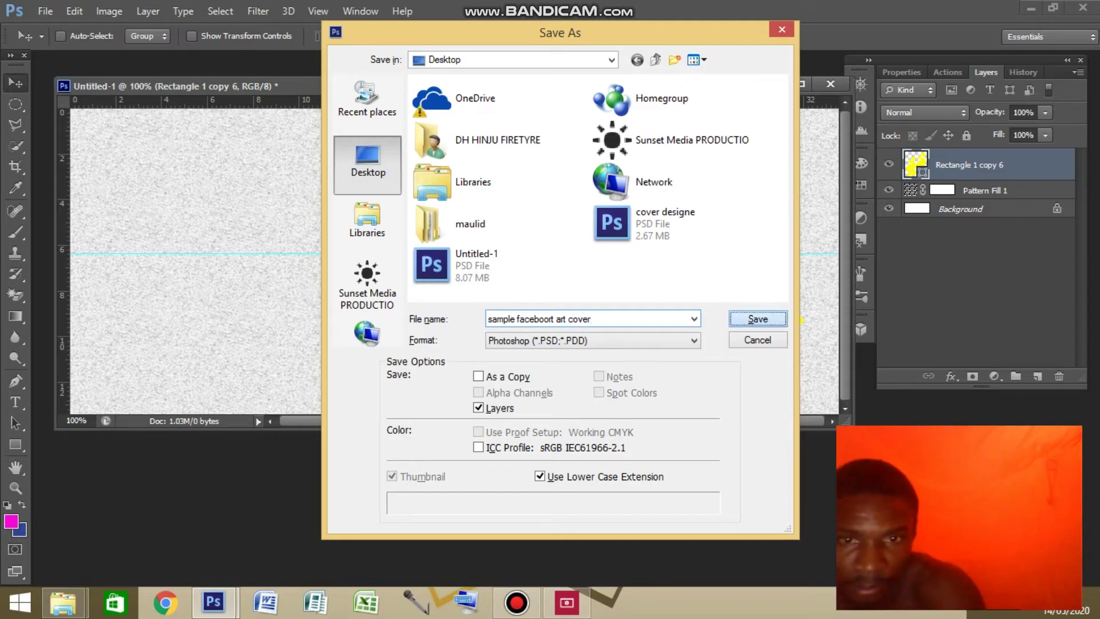
click(757, 318)
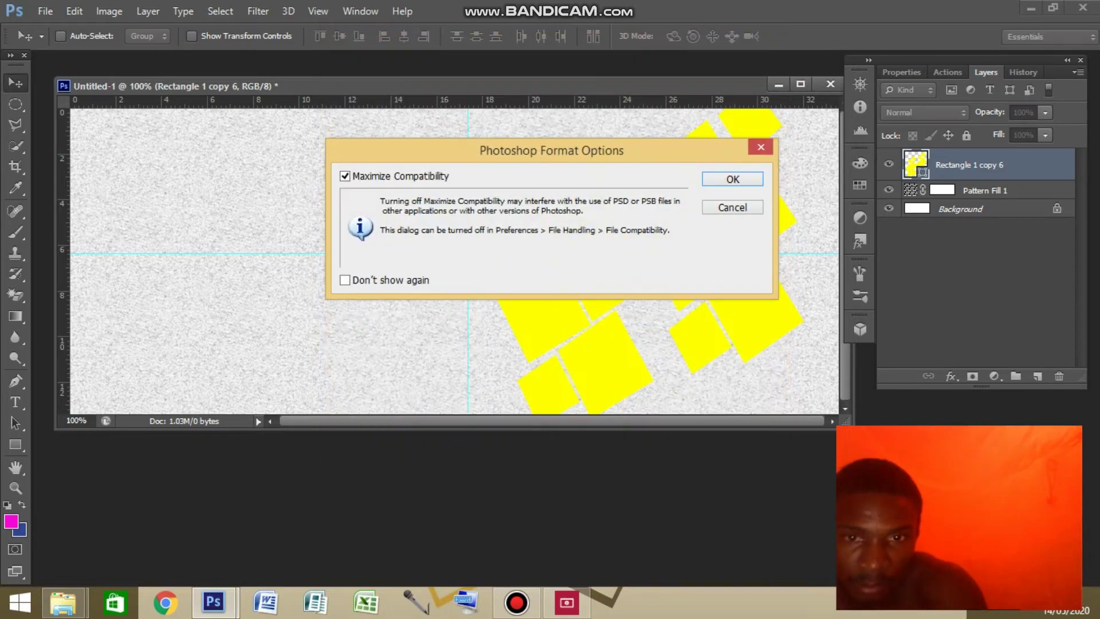
key(Return)
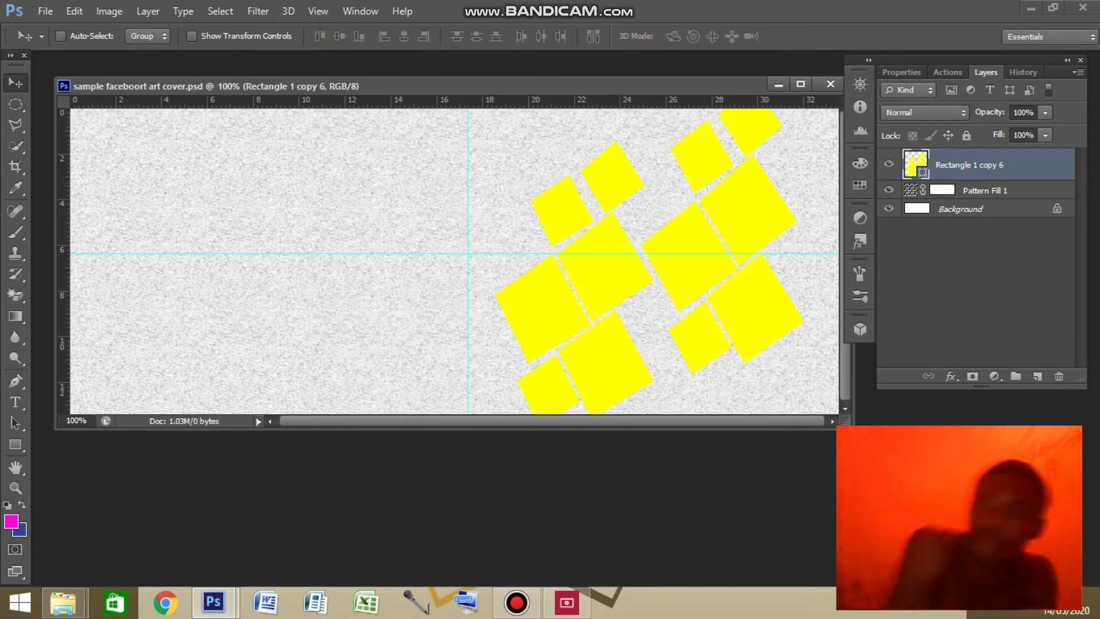
key(ctrl+o)
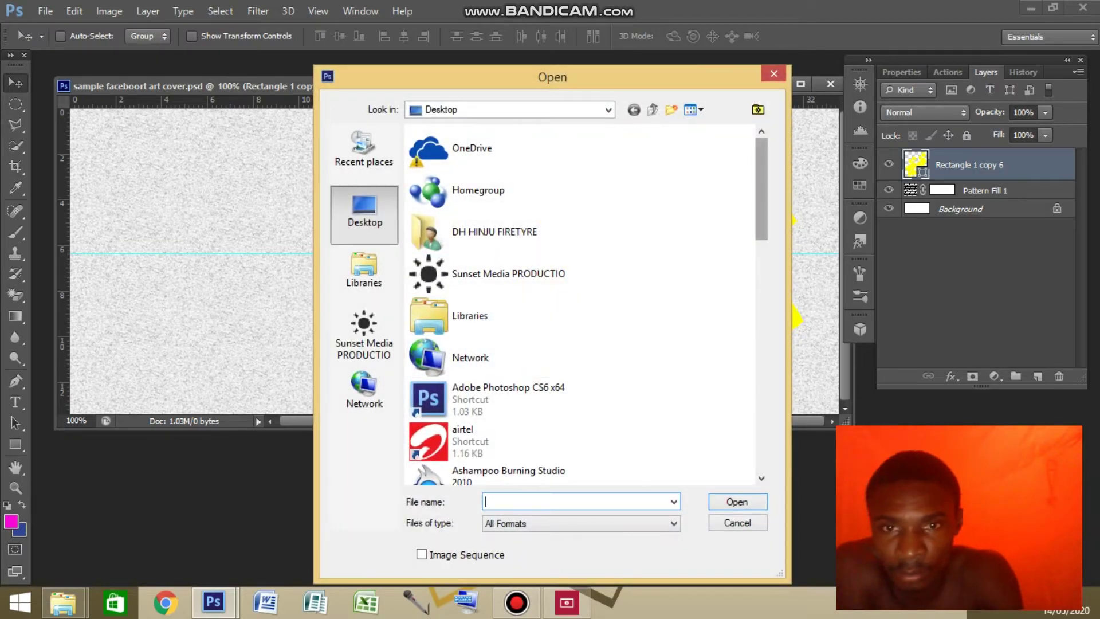
In the Open dialog, browse the locations list and open drive D
scroll(582, 304, down, 3)
scroll(582, 304, down, 2)
scroll(581, 304, down, 2)
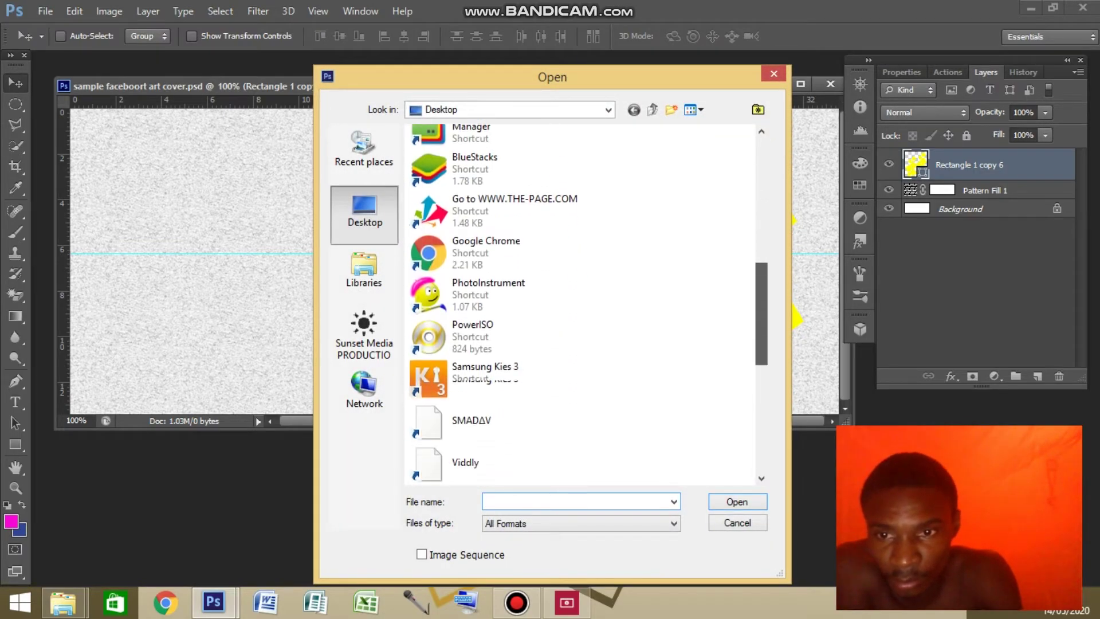
scroll(582, 303, down, 3)
scroll(581, 303, down, 3)
scroll(581, 304, up, 6)
scroll(581, 304, up, 3)
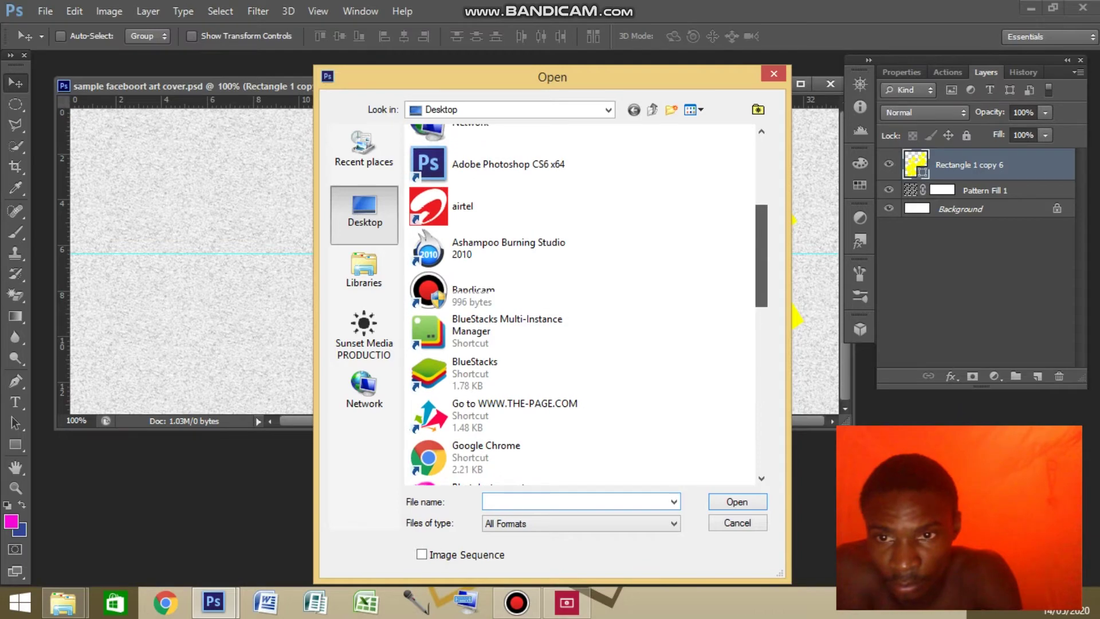
scroll(581, 304, up, 3)
scroll(581, 304, up, 2)
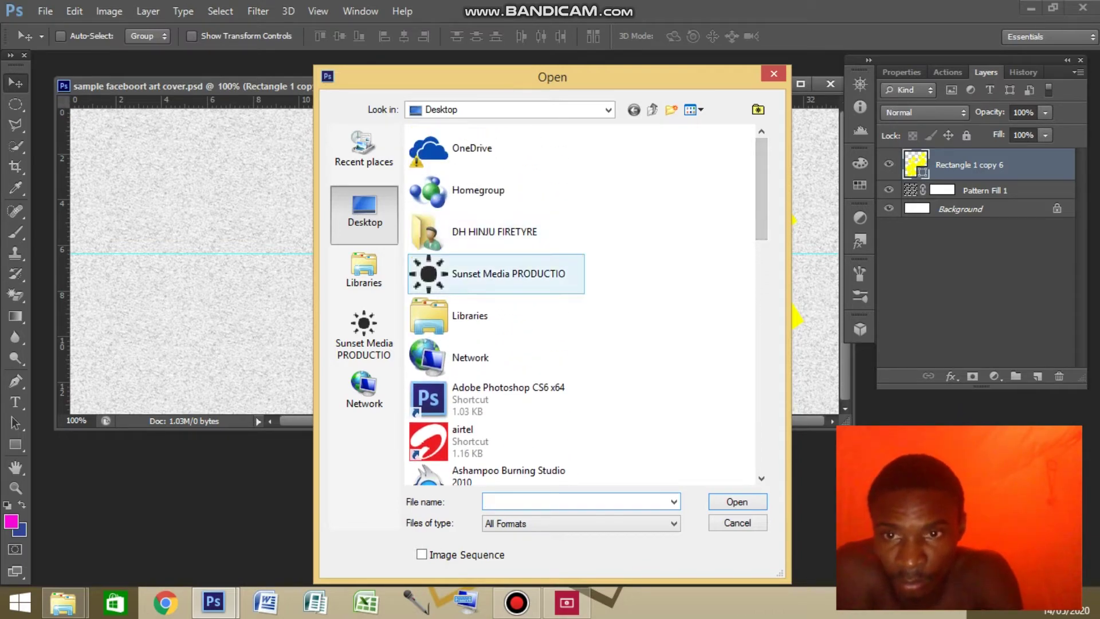
double_click(508, 273)
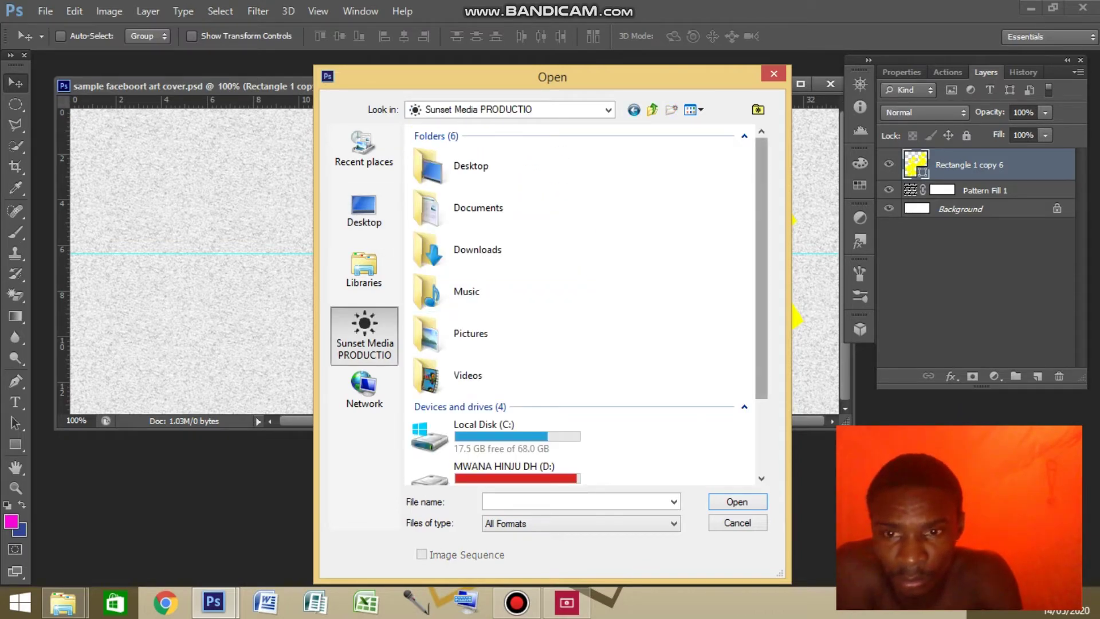
scroll(581, 304, down, 2)
double_click(504, 381)
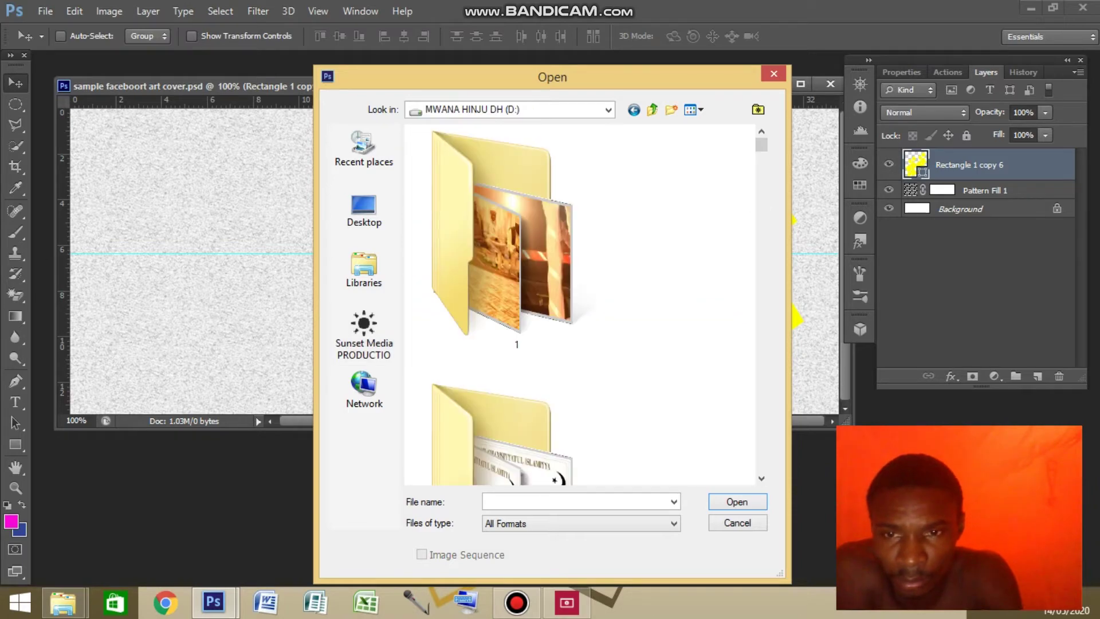
Open the 4 ONLY folder, scroll through its files, and cancel without opening anything
scroll(581, 303, down, 5)
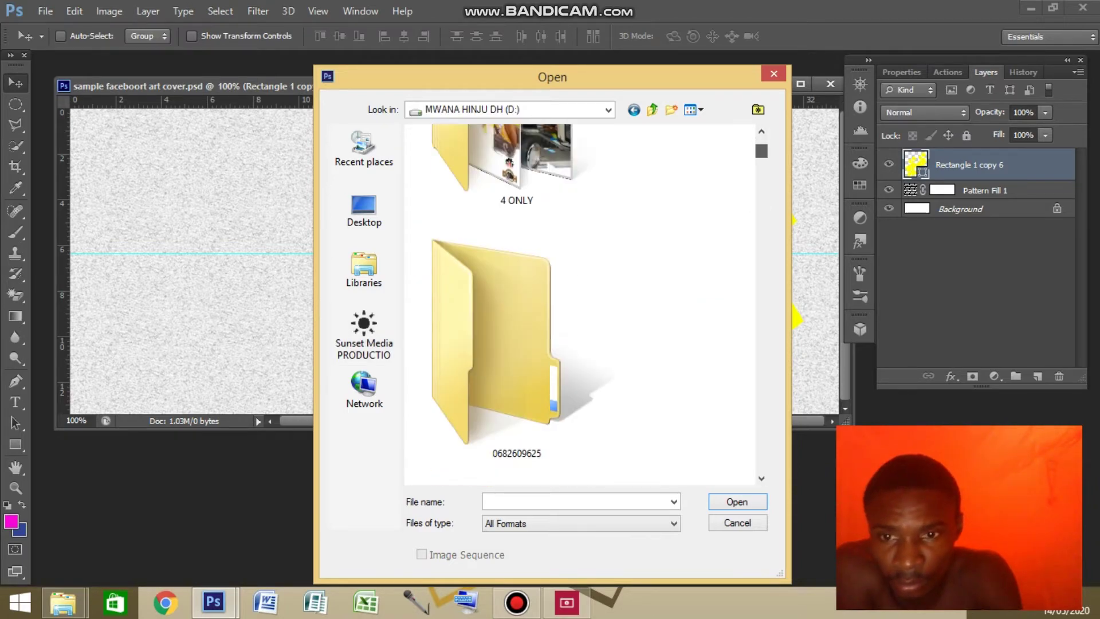
scroll(582, 304, up, 2)
double_click(492, 332)
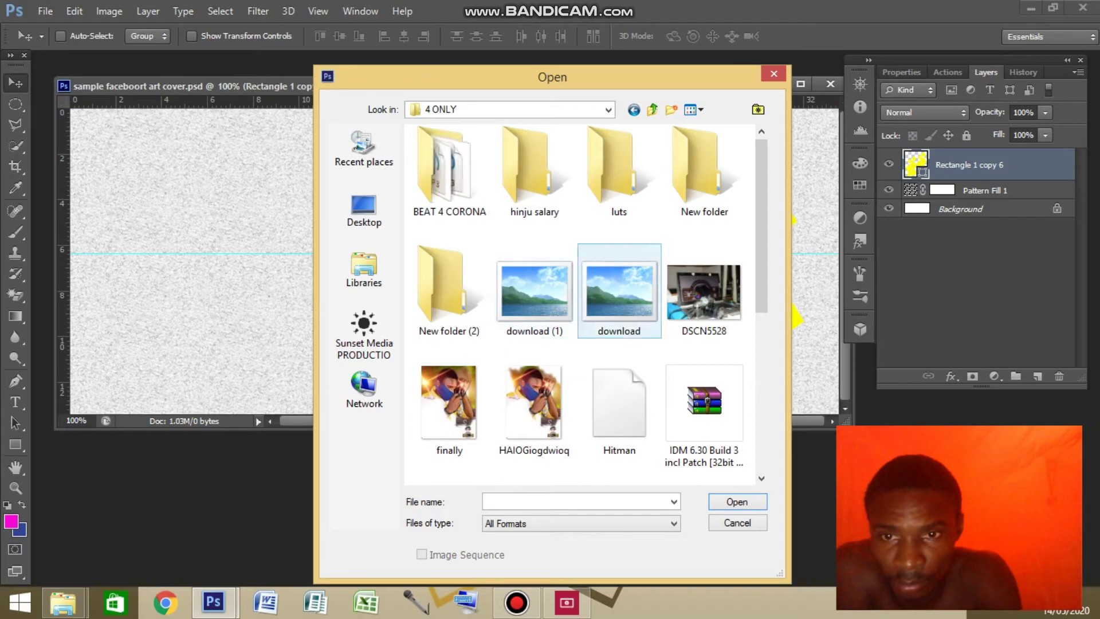
scroll(582, 304, down, 5)
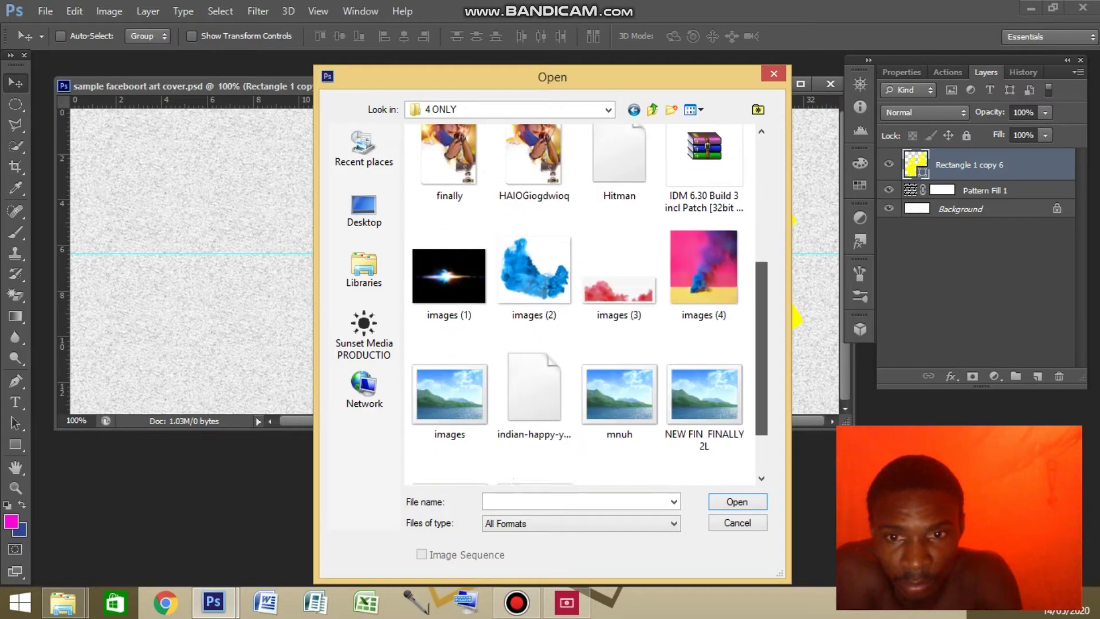
scroll(582, 304, down, 1)
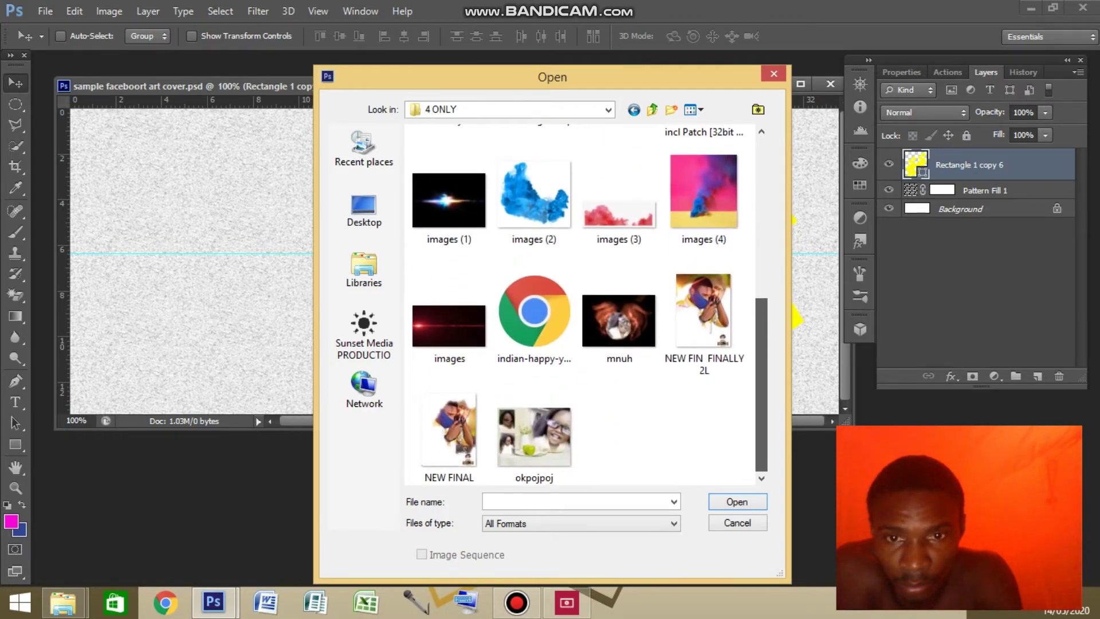
scroll(579, 304, up, 5)
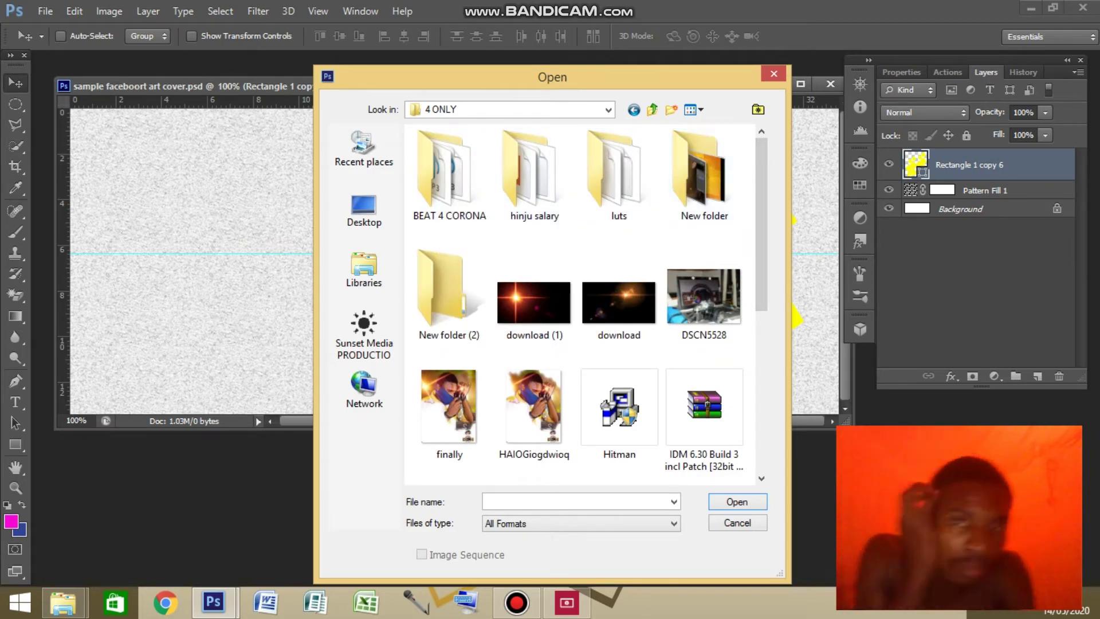
key(Escape)
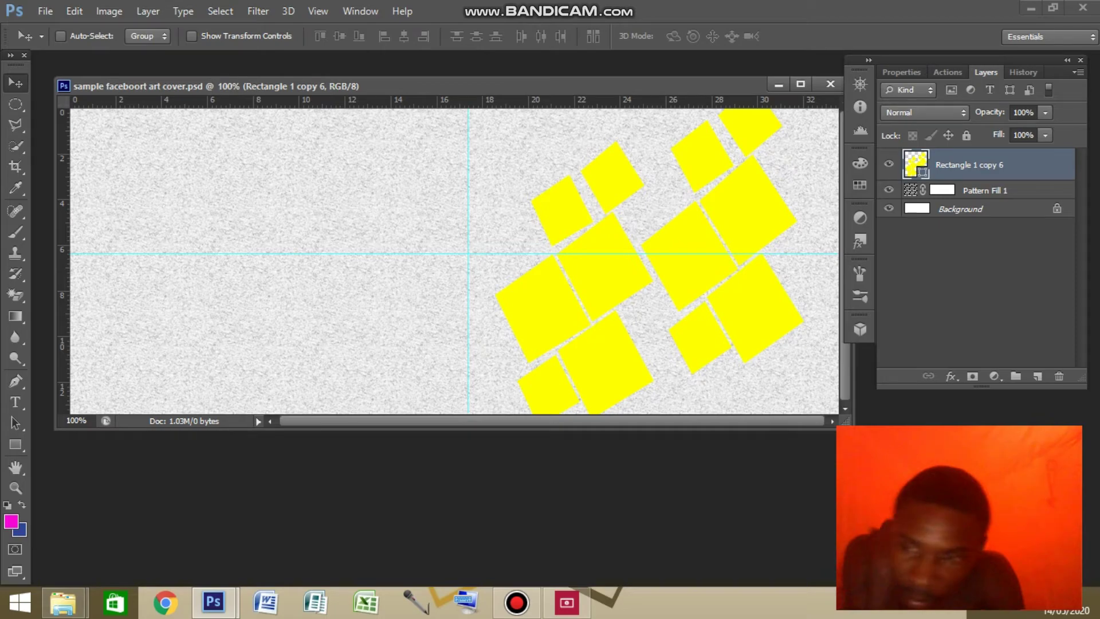
In File Explorer, go up to the root of drive D and open the down leo folder
click(105, 518)
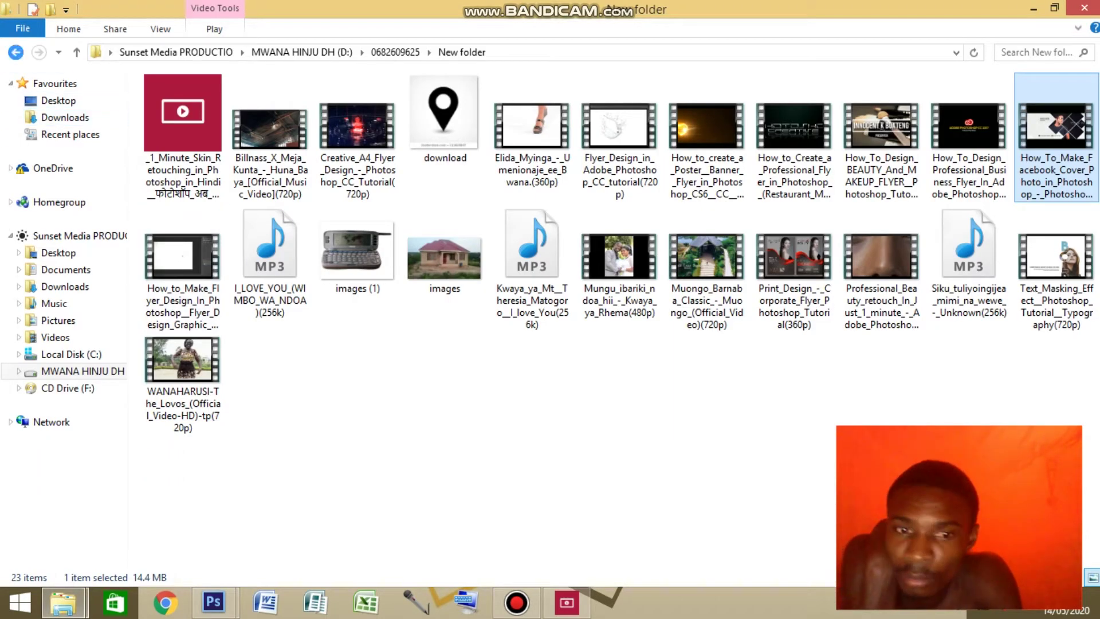
key(BackSpace)
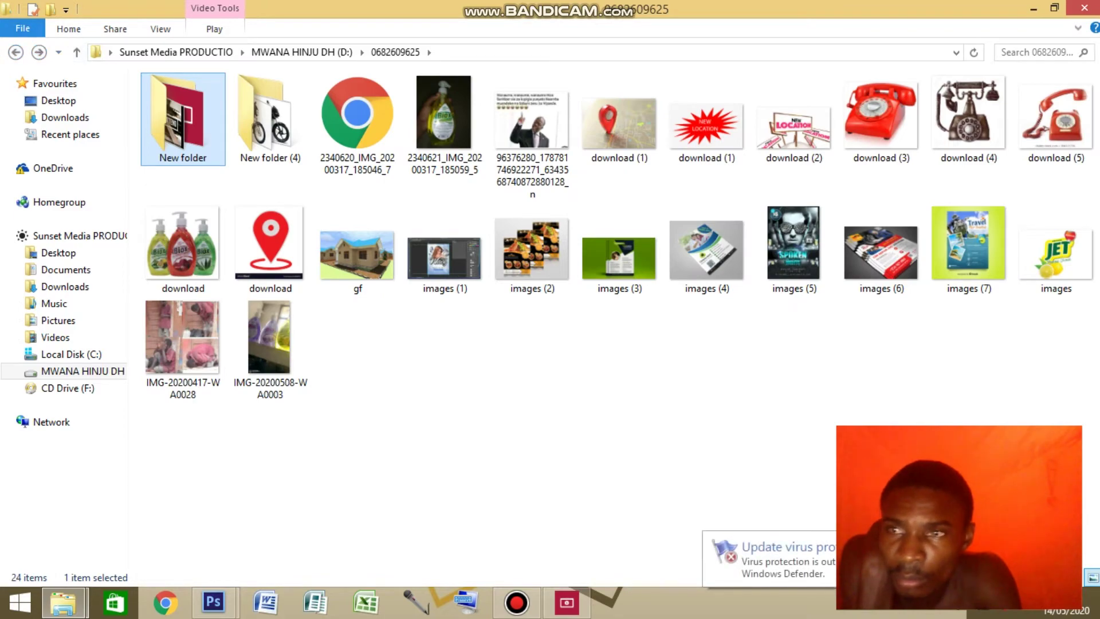
key(BackSpace)
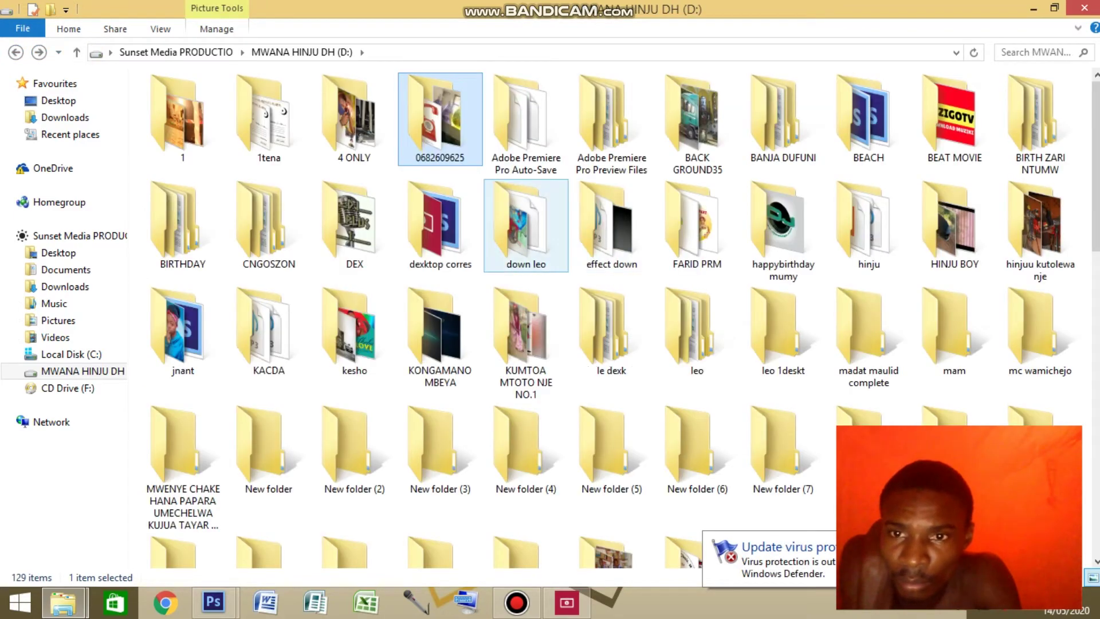
double_click(526, 224)
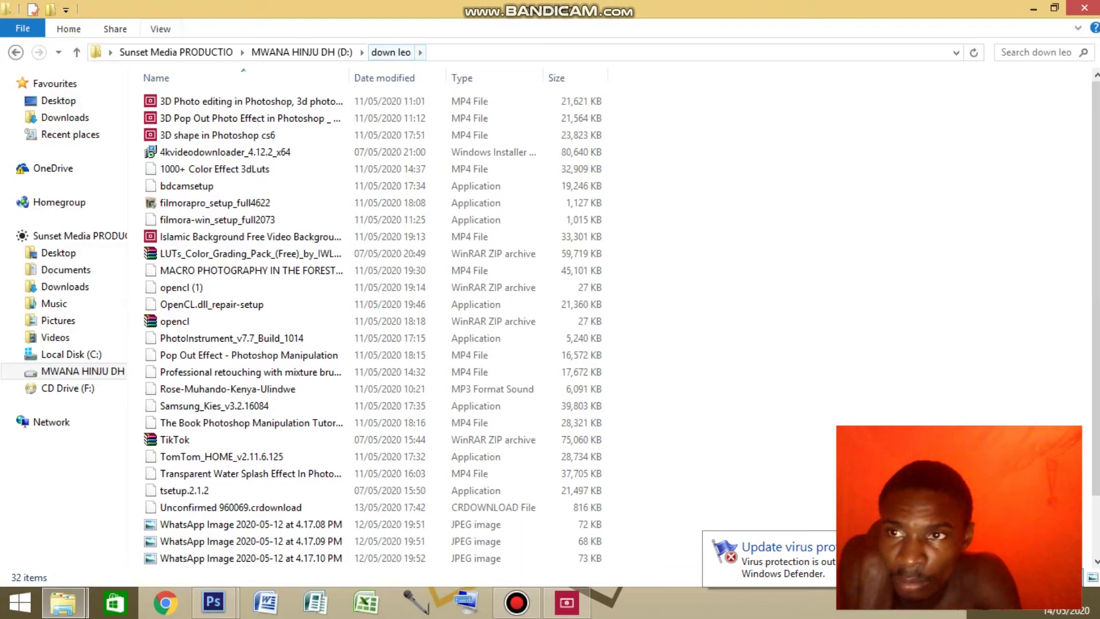
Switch the down leo file list to large icons to preview the photos
click(160, 29)
click(286, 51)
key(ctrl+shift+6)
key(ctrl+shift+3)
key(ctrl+shift+2)
key(ctrl+shift+6)
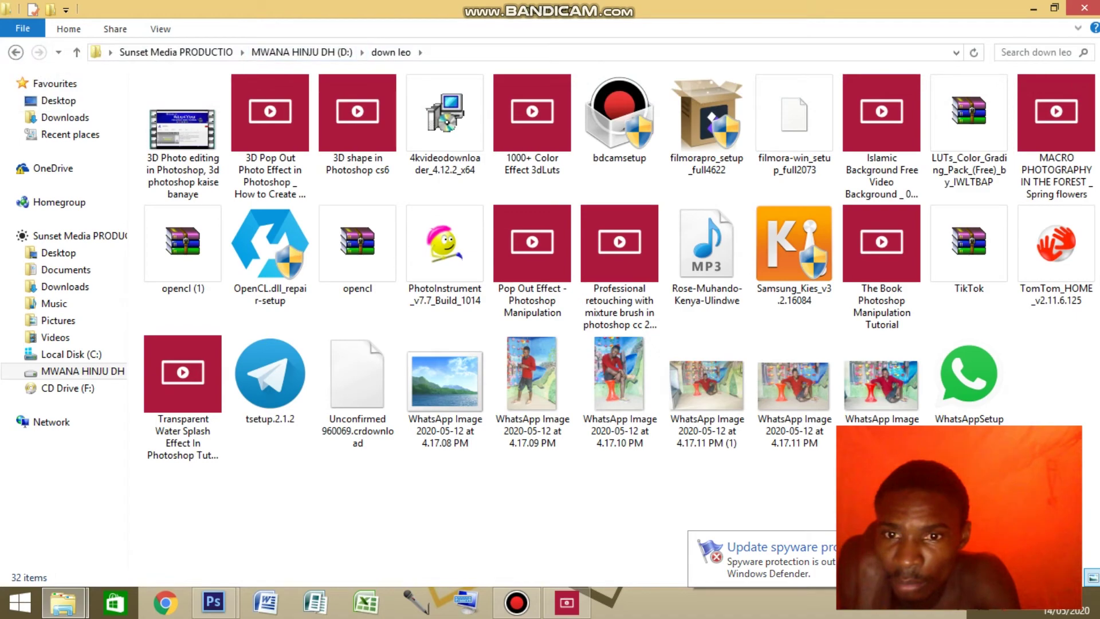
Drag a WhatsApp photo into Photoshop, which rejects it with a JPEG marker error
click(619, 372)
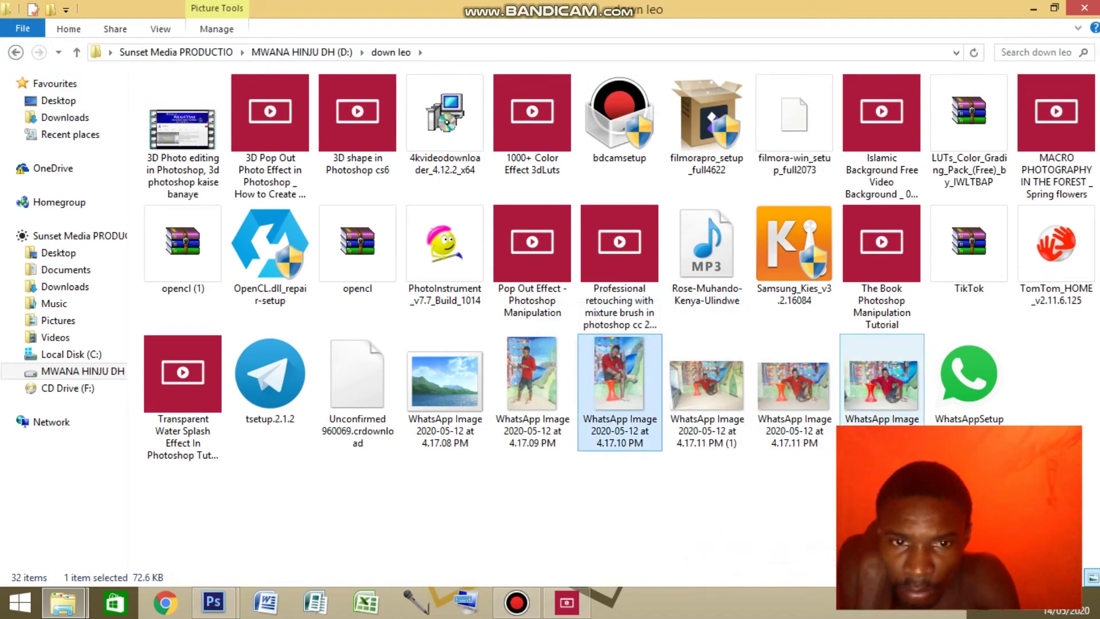
drag(891, 421, 573, 605)
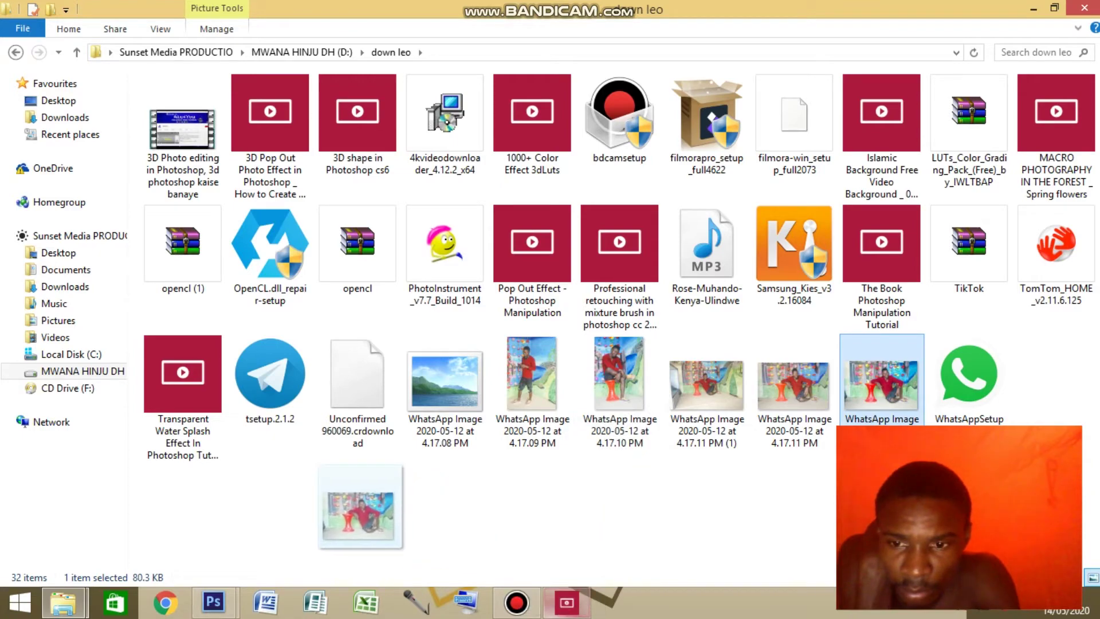
mouse_move(570, 579)
mouse_down()
mouse_move(247, 576)
mouse_move(272, 515)
mouse_up()
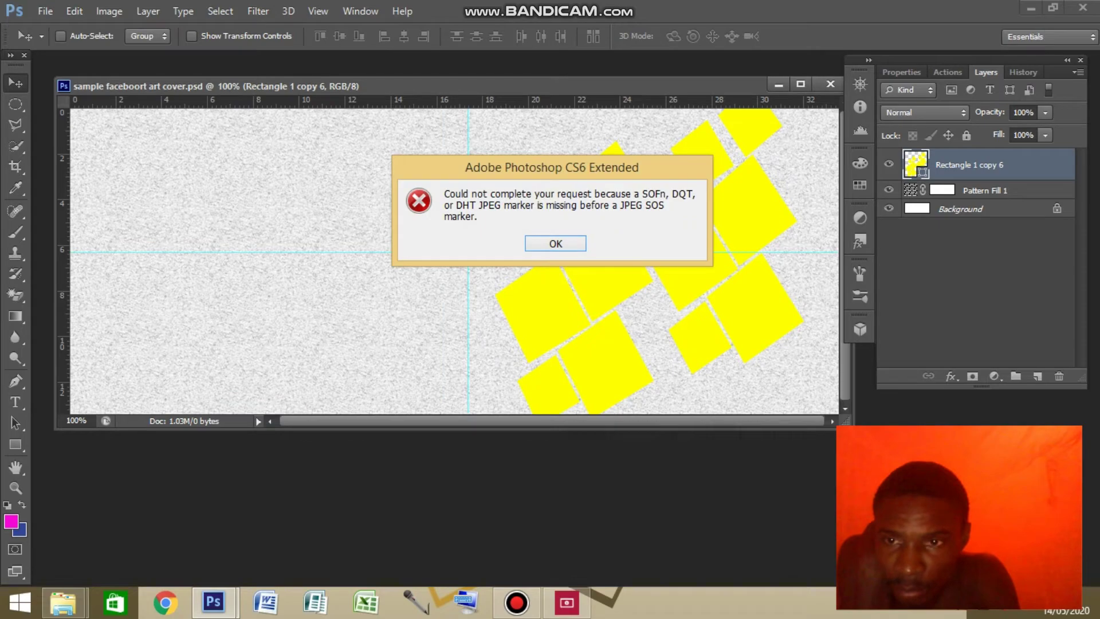
Dismiss the JPEG error and open the 4.17.12 PM WhatsApp photo in Paint using Edit
key(Return)
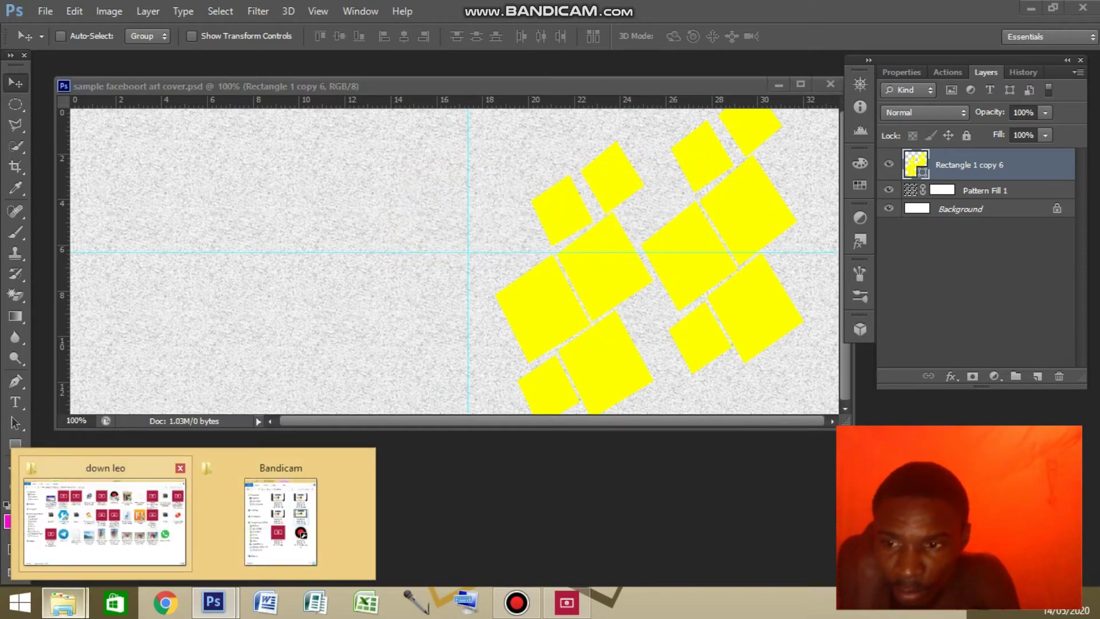
click(103, 516)
right_click(882, 389)
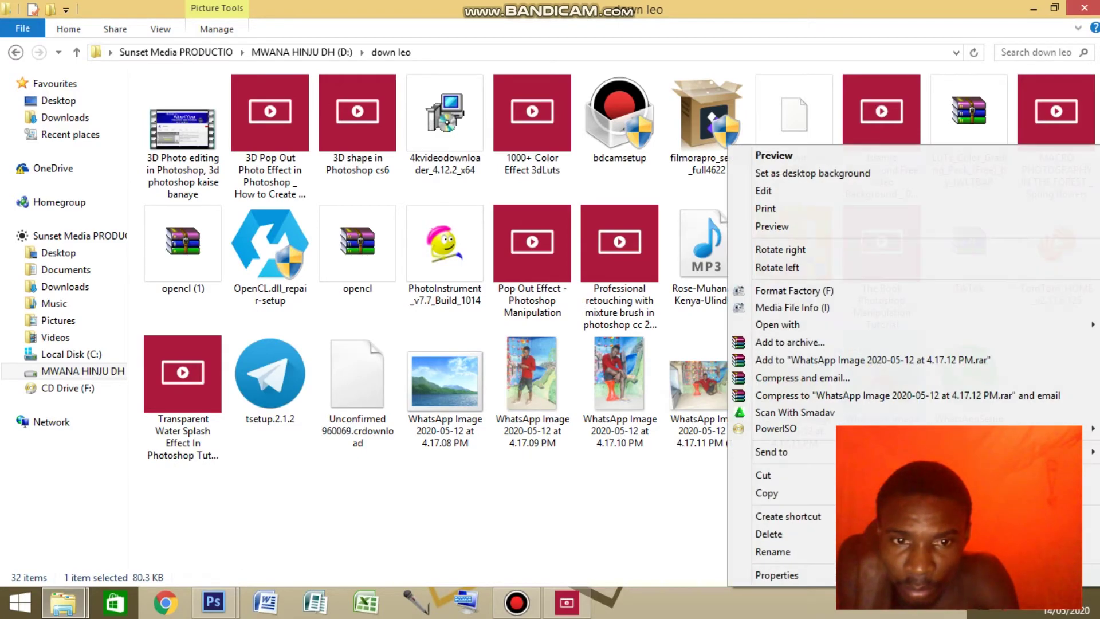
key(Up)
key(Up)
key(Up)
key(Return)
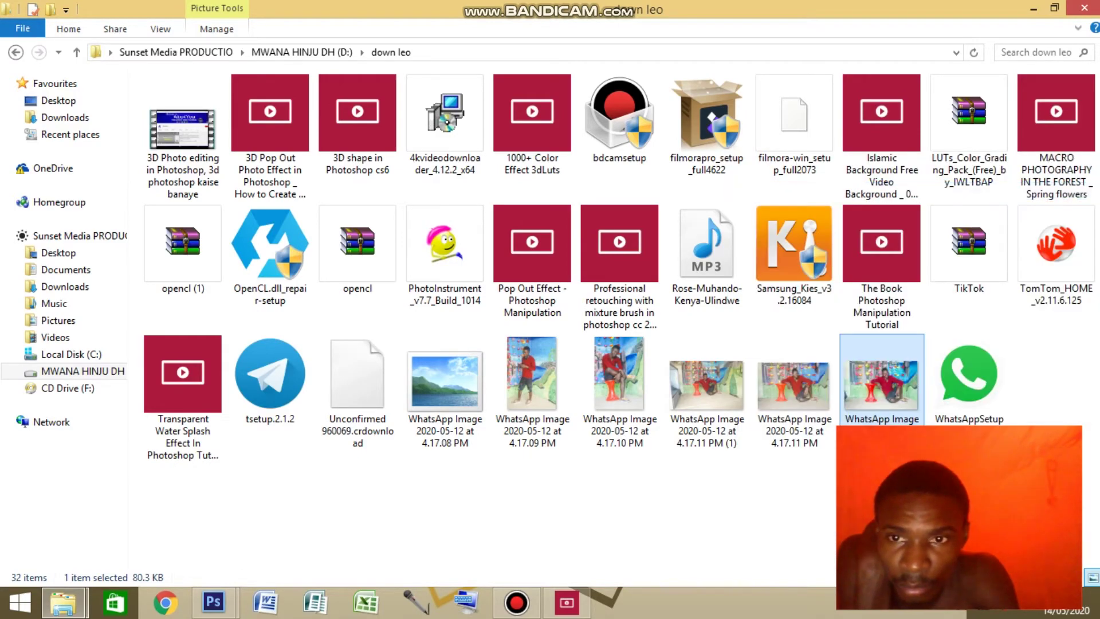
click(23, 28)
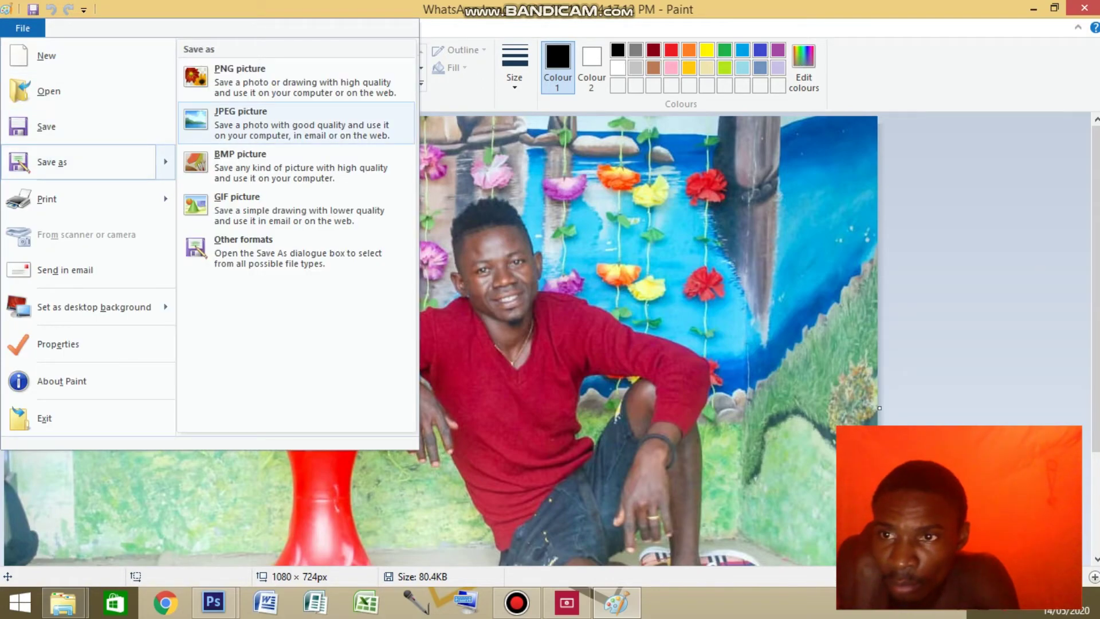
Save the WhatsApp photo to the Desktop as JPEG 'sample wa michejo mc', then close Paint
click(247, 120)
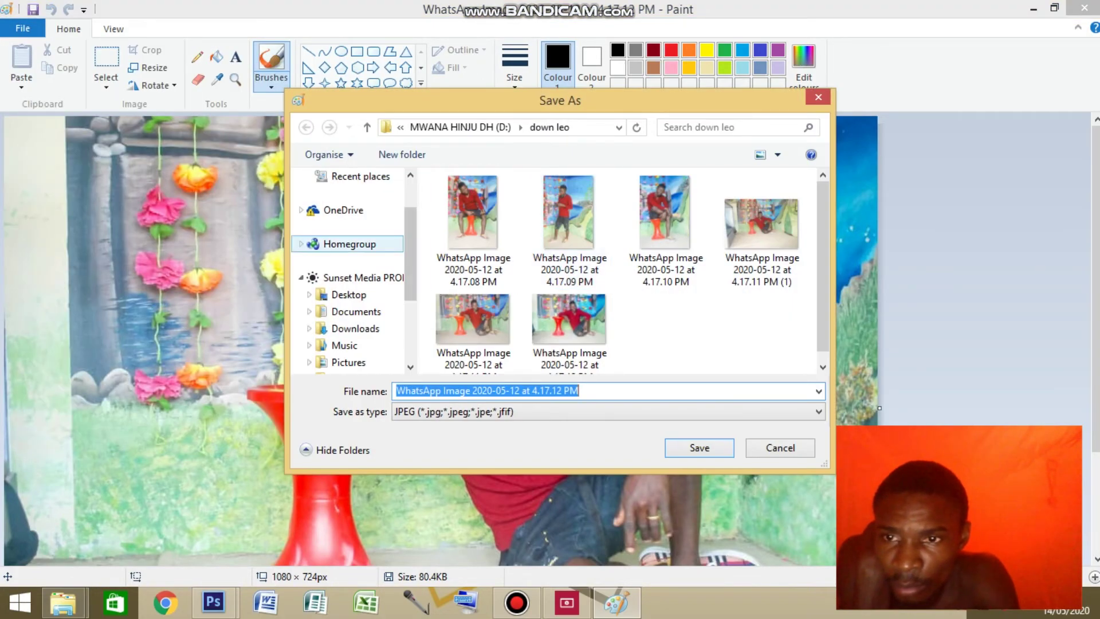
click(348, 293)
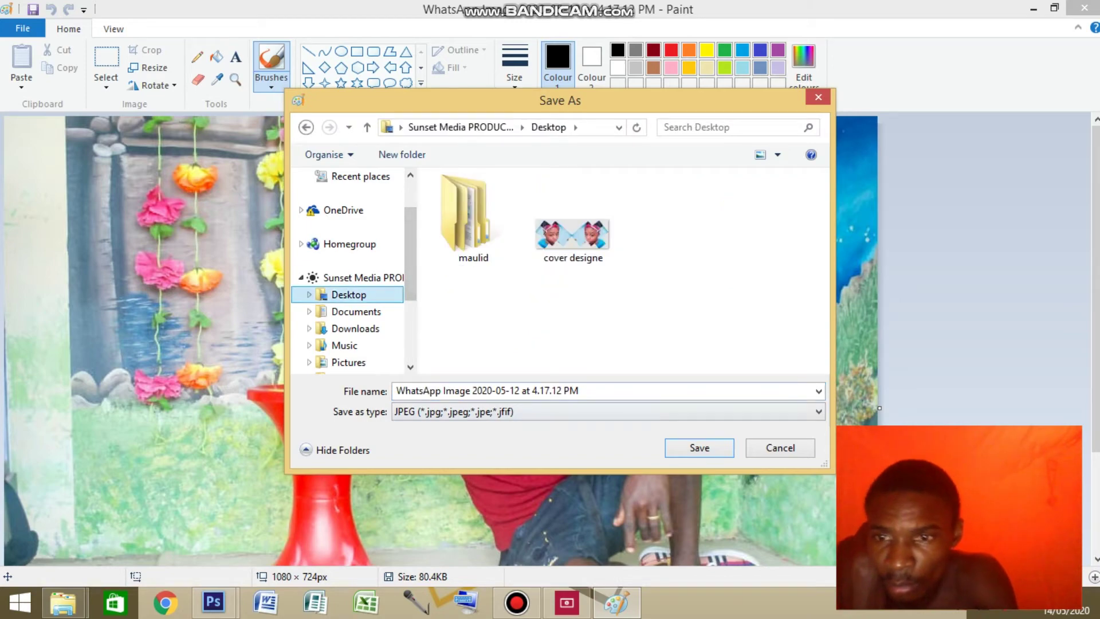
key(Tab)
key(Tab)
text(sa)
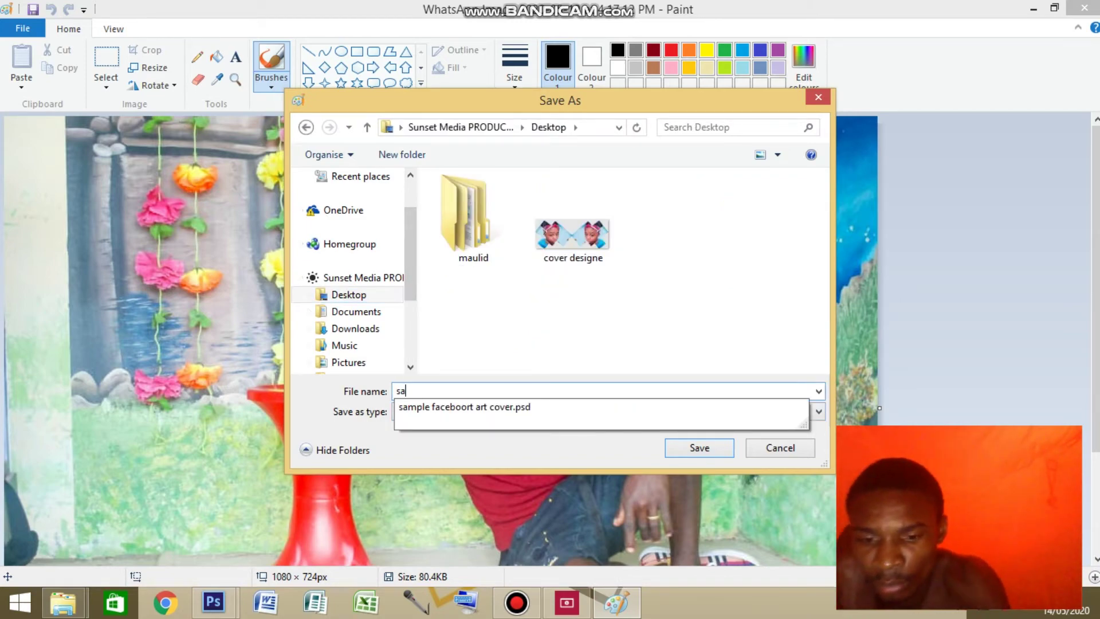
text(mple wa mic)
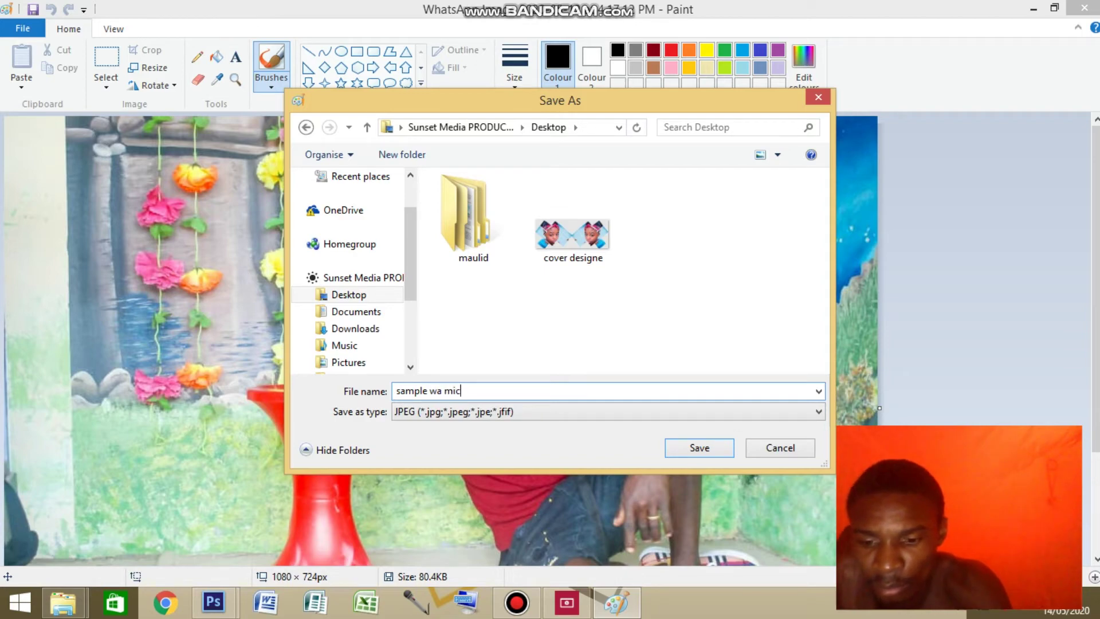
text(hejo mc)
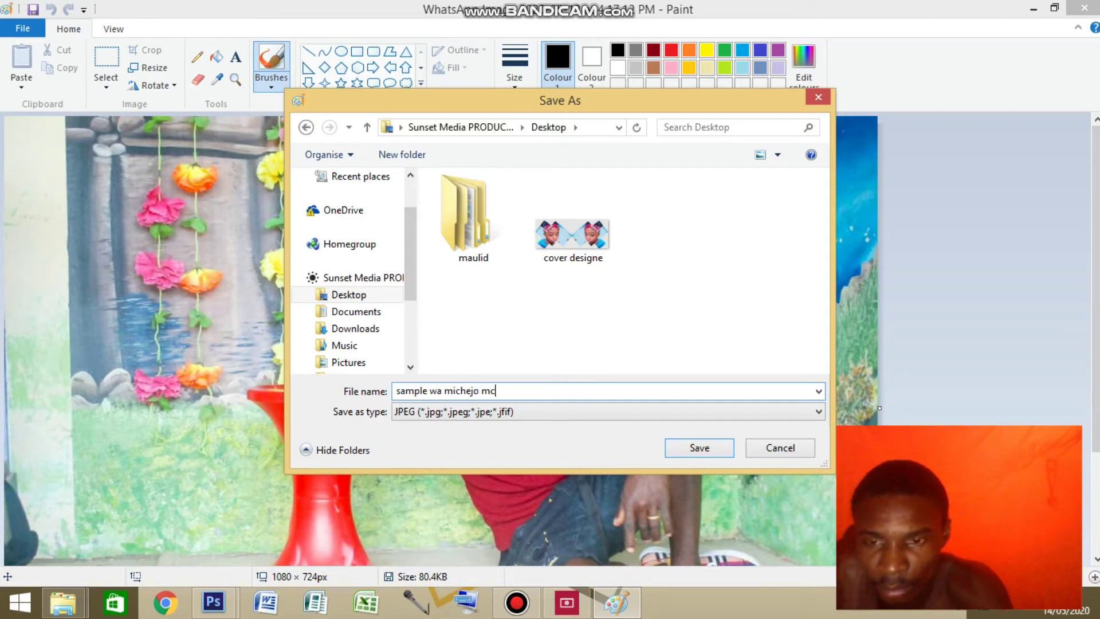
key(Return)
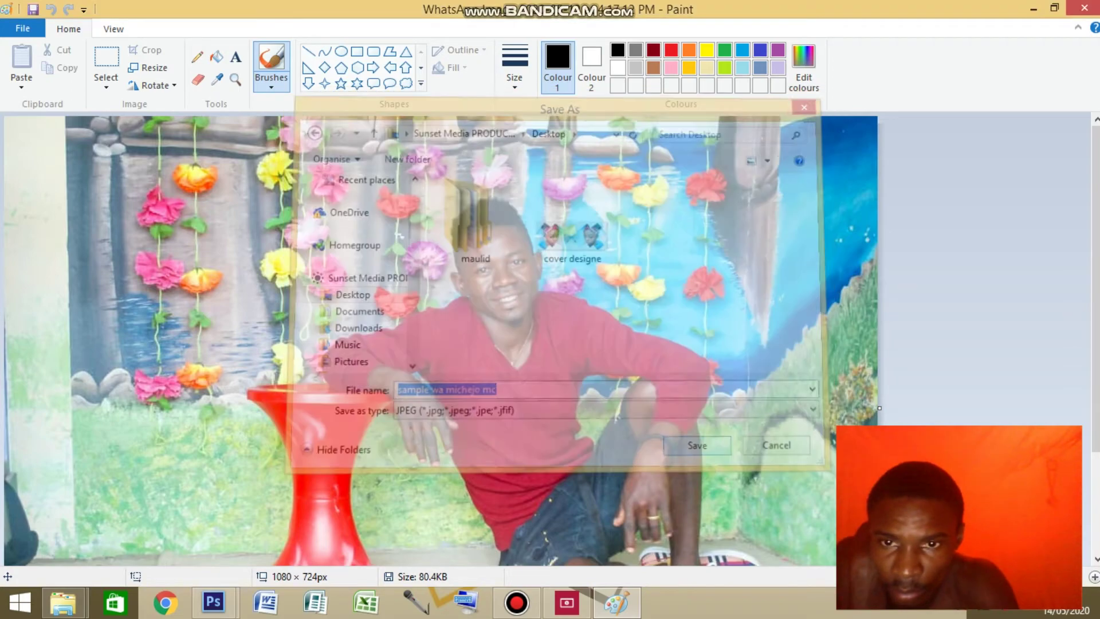
click(1084, 7)
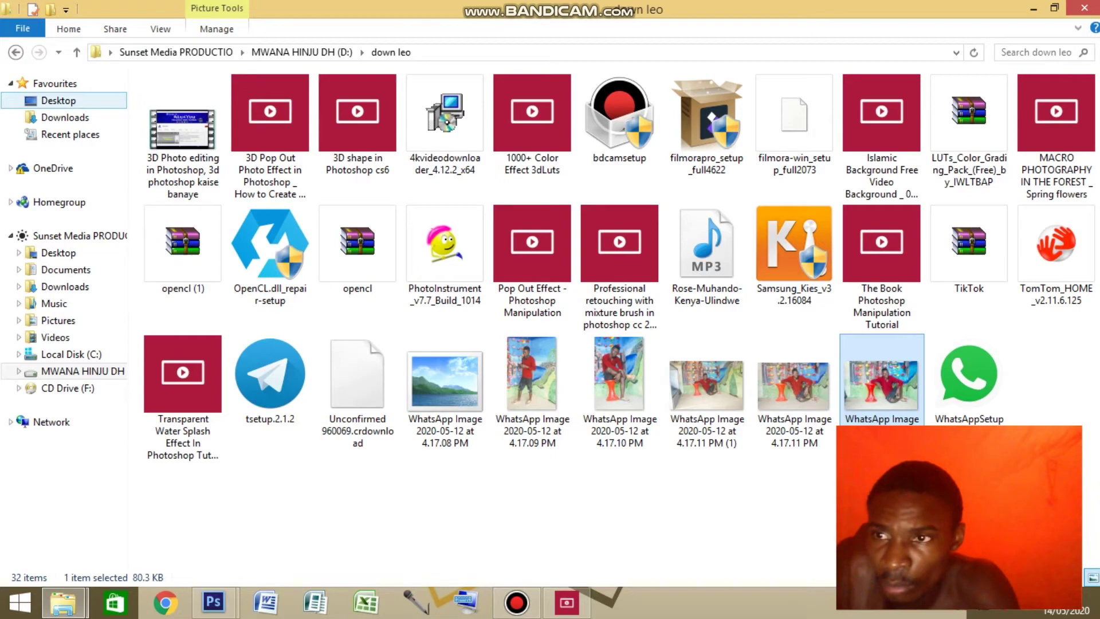
Show the Desktop folder and drag the 'sample wa michejo mc' JPEG into Photoshop
click(57, 100)
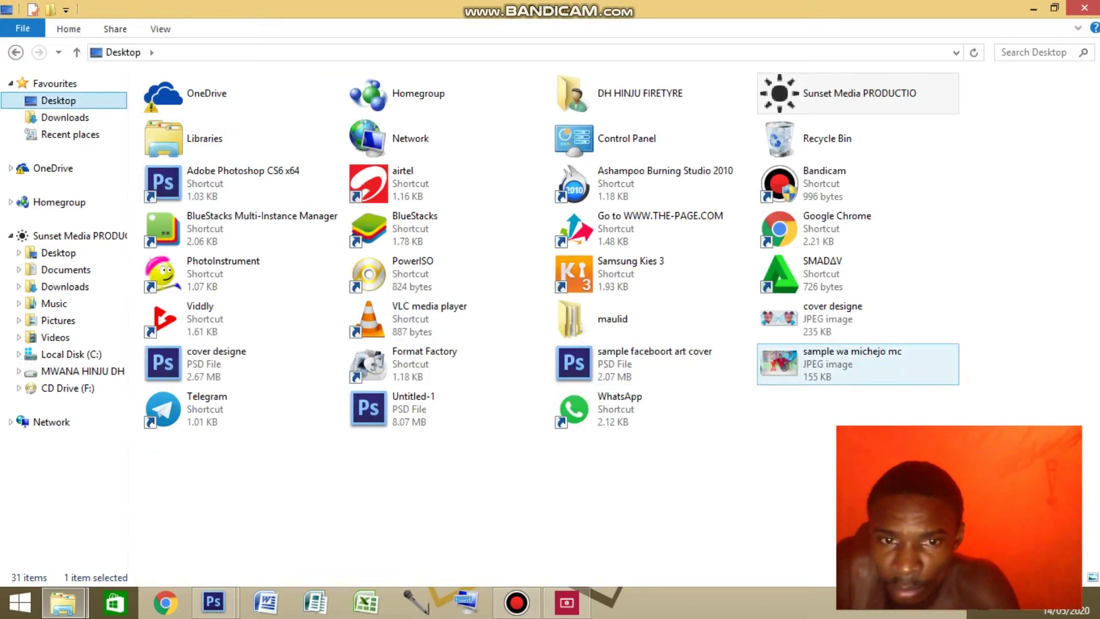
drag(779, 362, 212, 559)
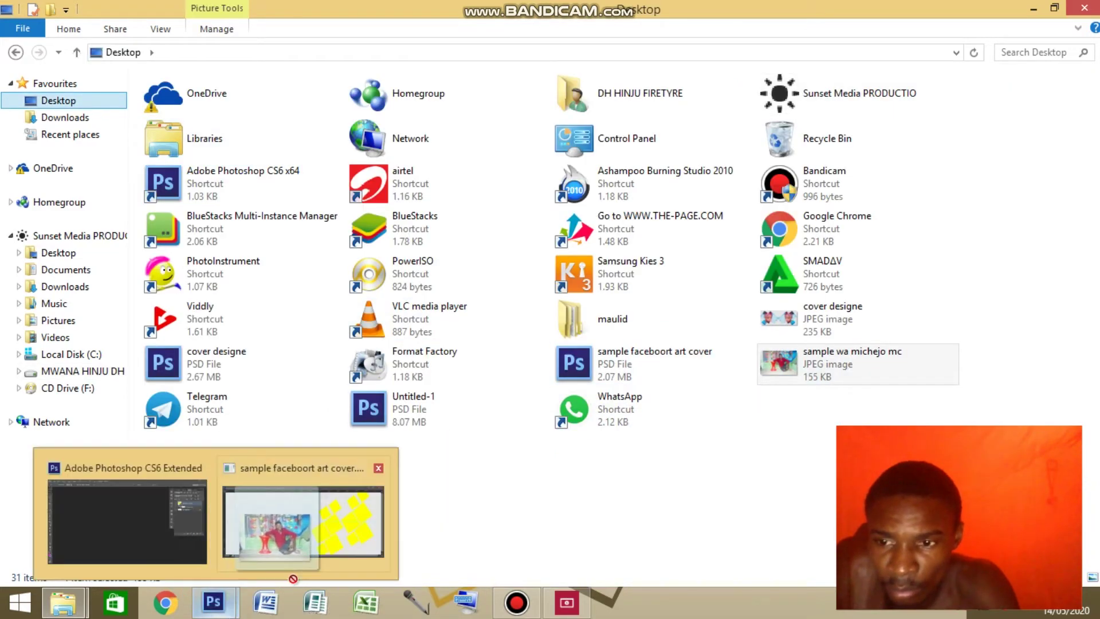
drag(229, 596, 346, 530)
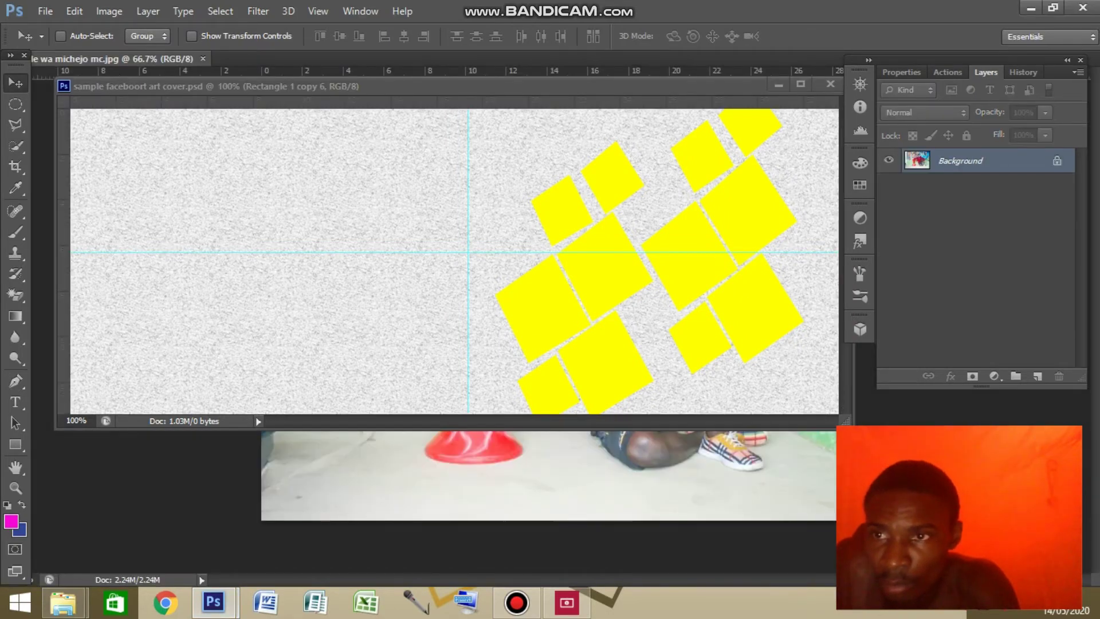
Drag the photo from its tab into the cover document as a new layer
drag(114, 58, 115, 175)
drag(474, 311, 745, 183)
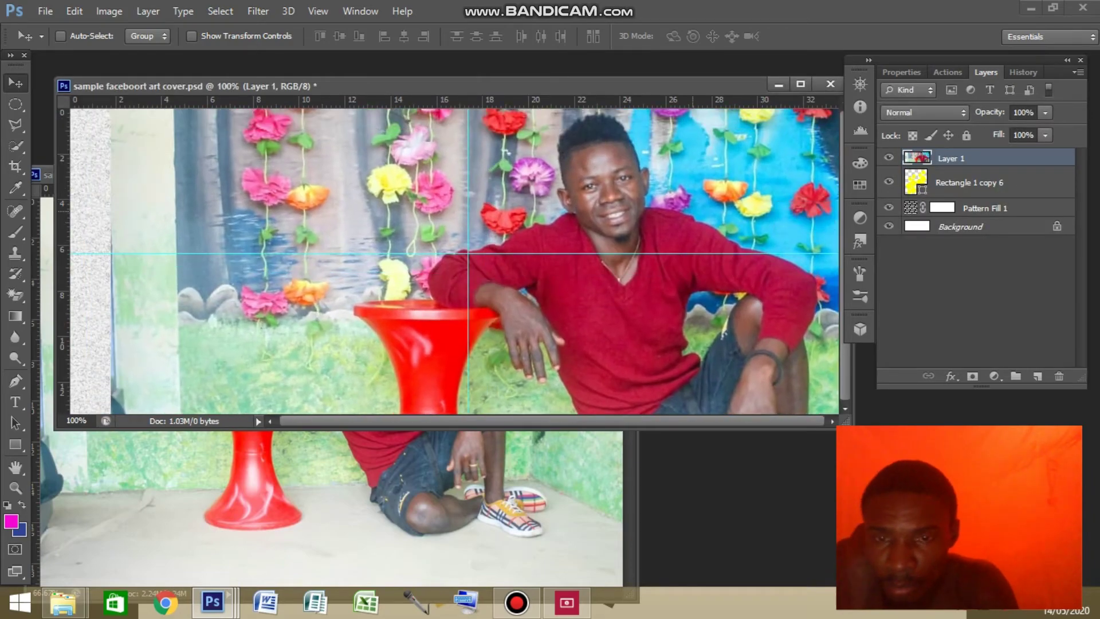
drag(745, 184, 813, 227)
Free-transform the photo, shrinking it, reducing its height, and repositioning it over the squares
key(ctrl+t)
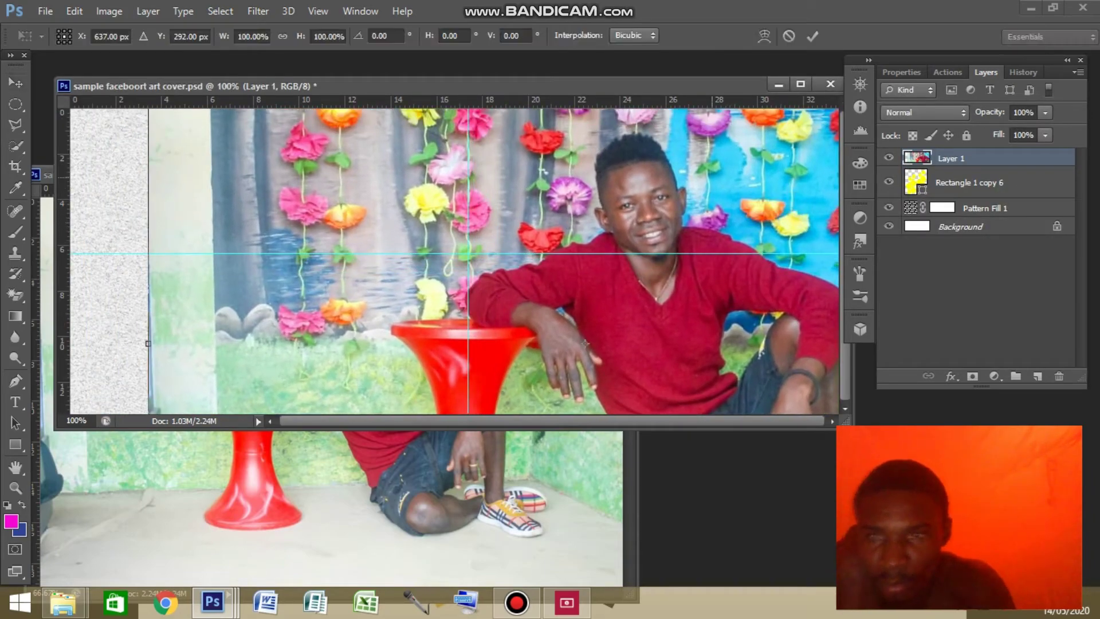
drag(584, 343, 563, 457)
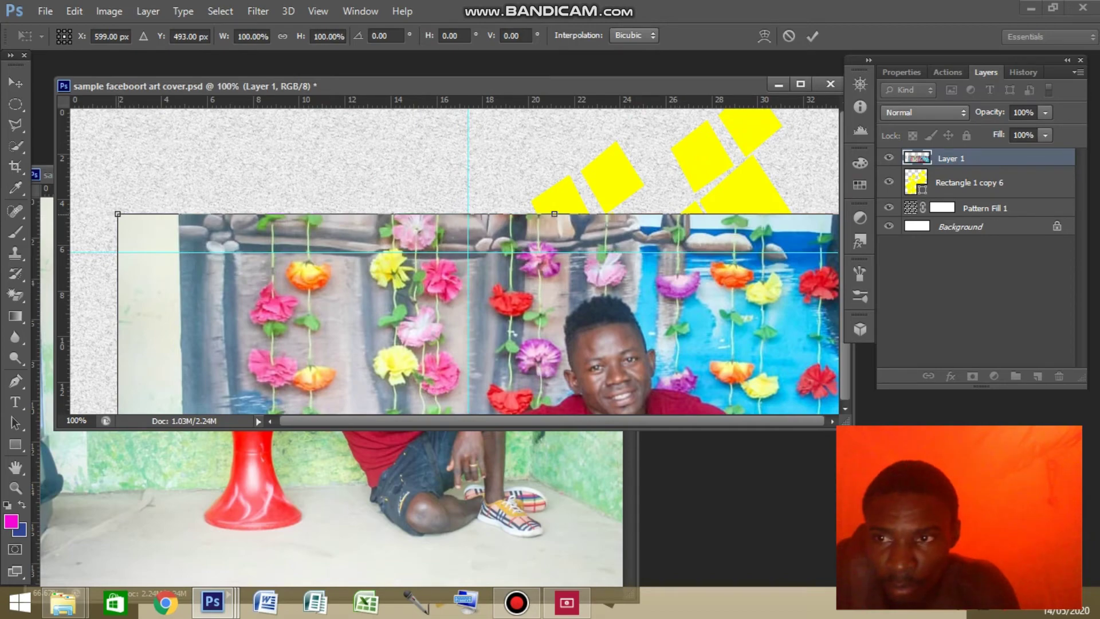
drag(117, 214, 537, 368)
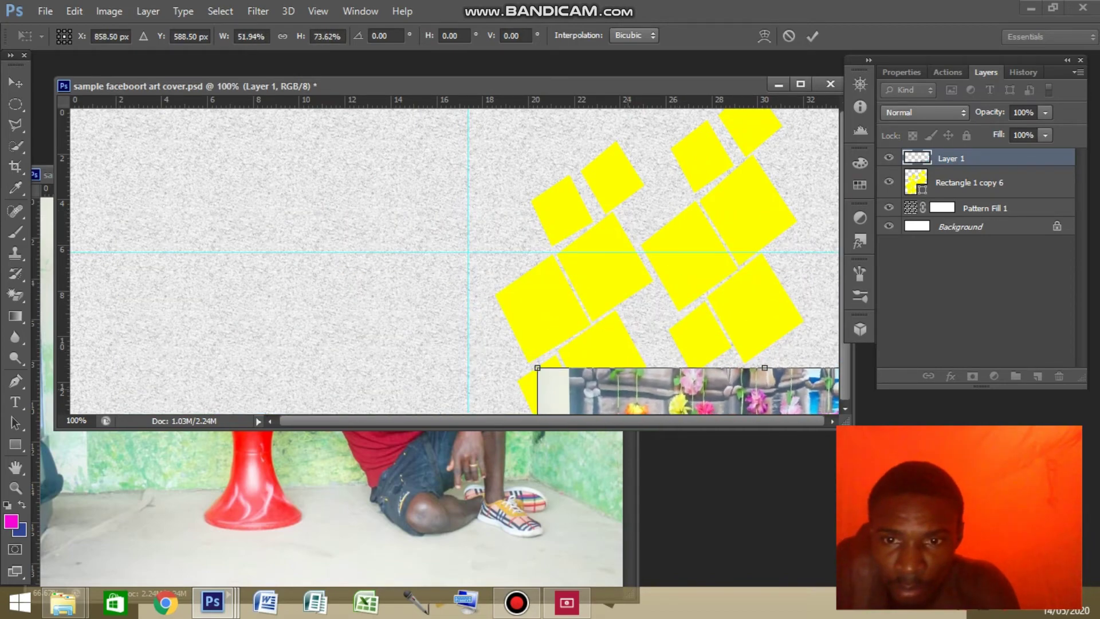
drag(636, 373, 504, 131)
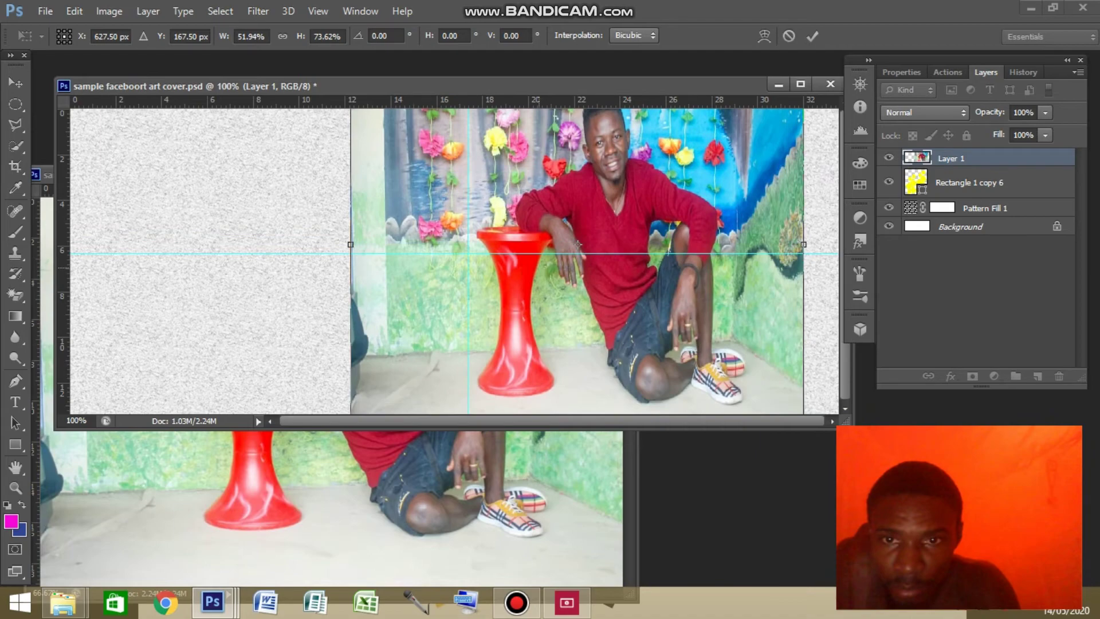
drag(578, 244, 604, 133)
drag(377, 347, 384, 254)
mouse_move(594, 139)
mouse_down()
mouse_move(559, 248)
mouse_move(571, 298)
mouse_up()
Enlarge the photo across most of the canvas over the square cluster and commit
drag(792, 129, 975, 34)
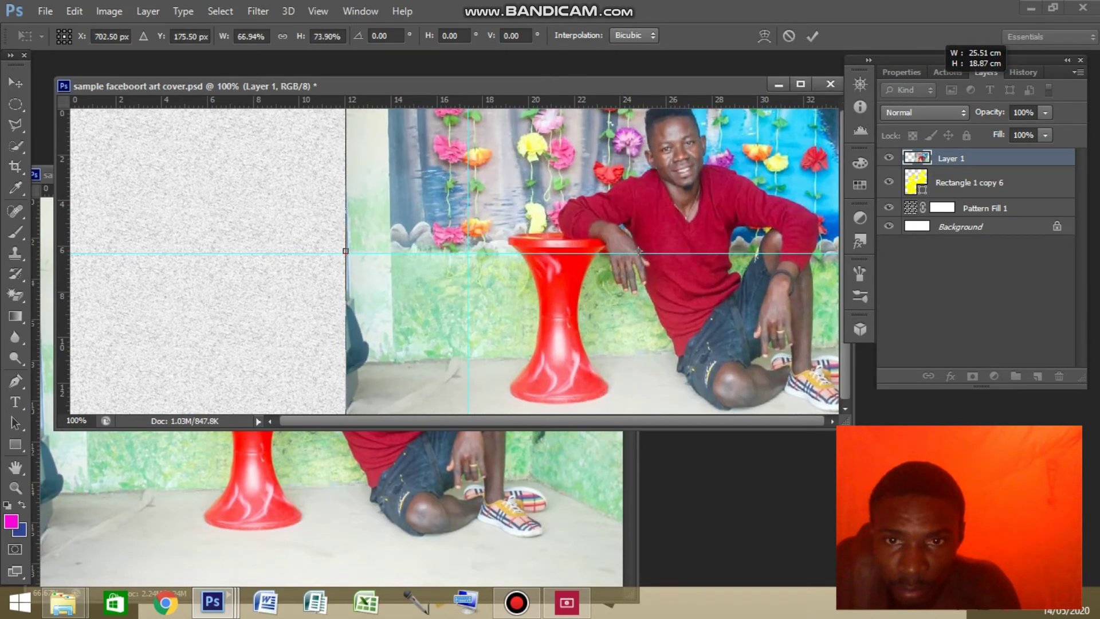
drag(657, 231, 544, 347)
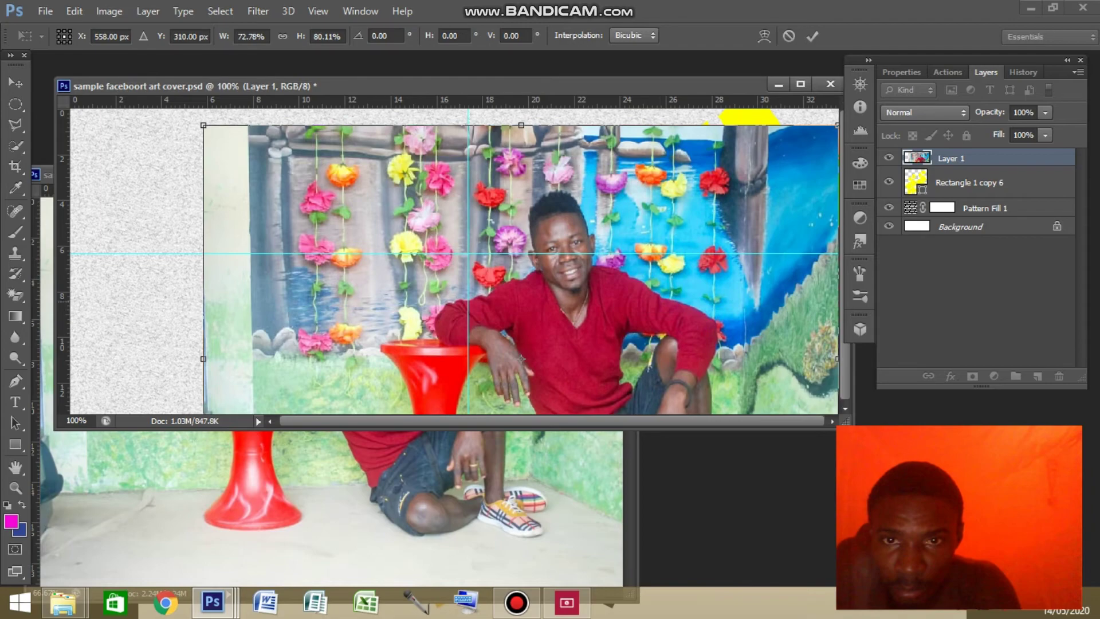
drag(607, 289, 613, 261)
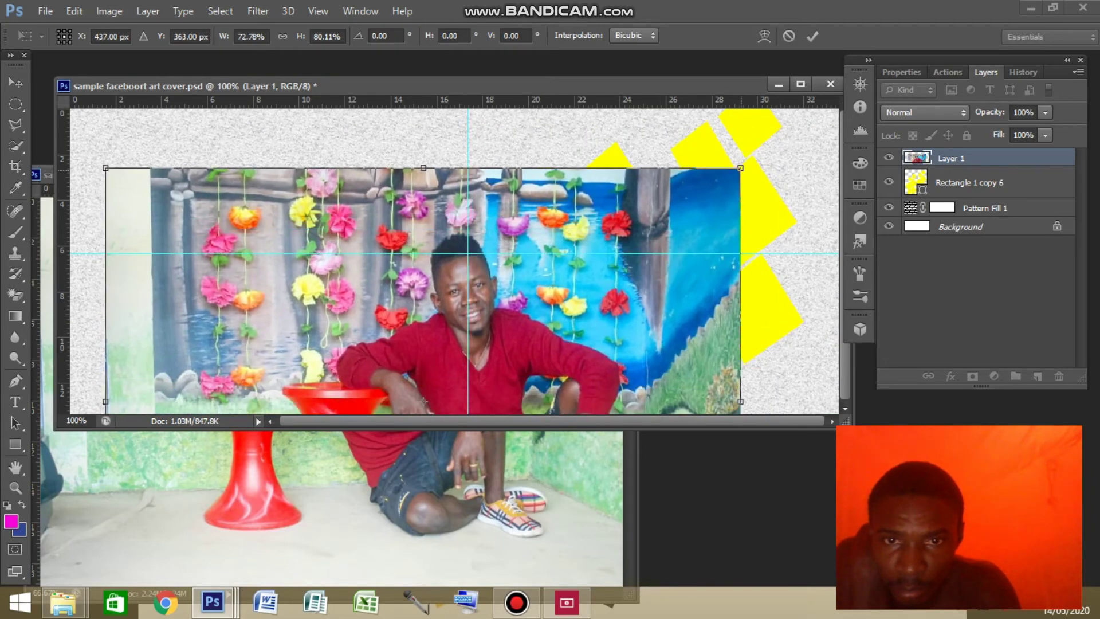
drag(740, 167, 952, 83)
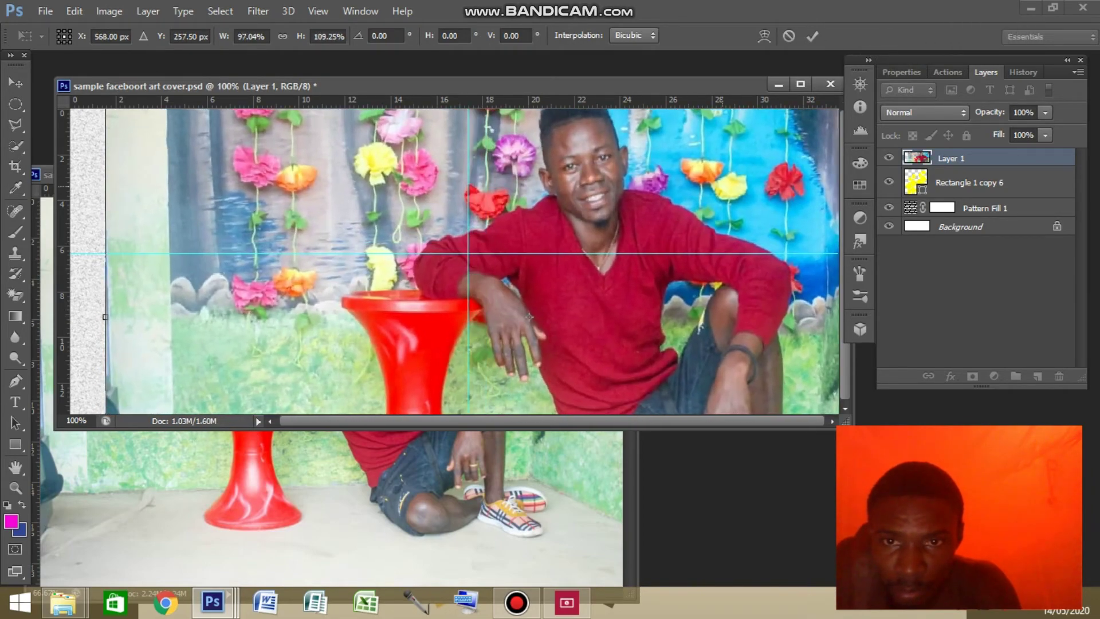
drag(911, 166, 917, 178)
key(Return)
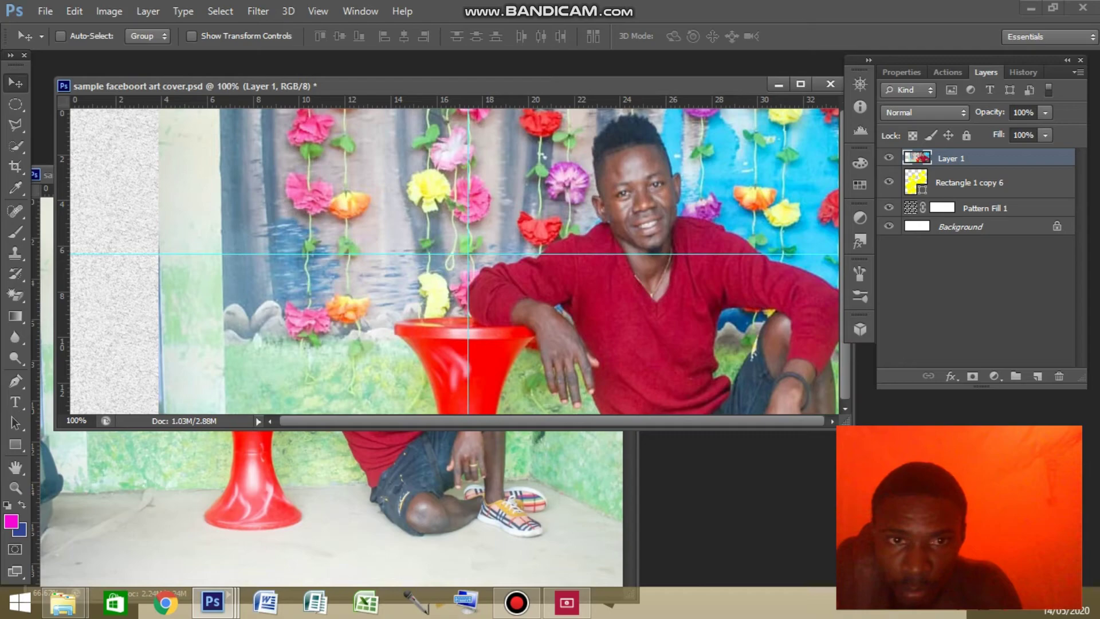
Clip the photo layer into the rotated squares and position the face inside them
right_click(994, 158)
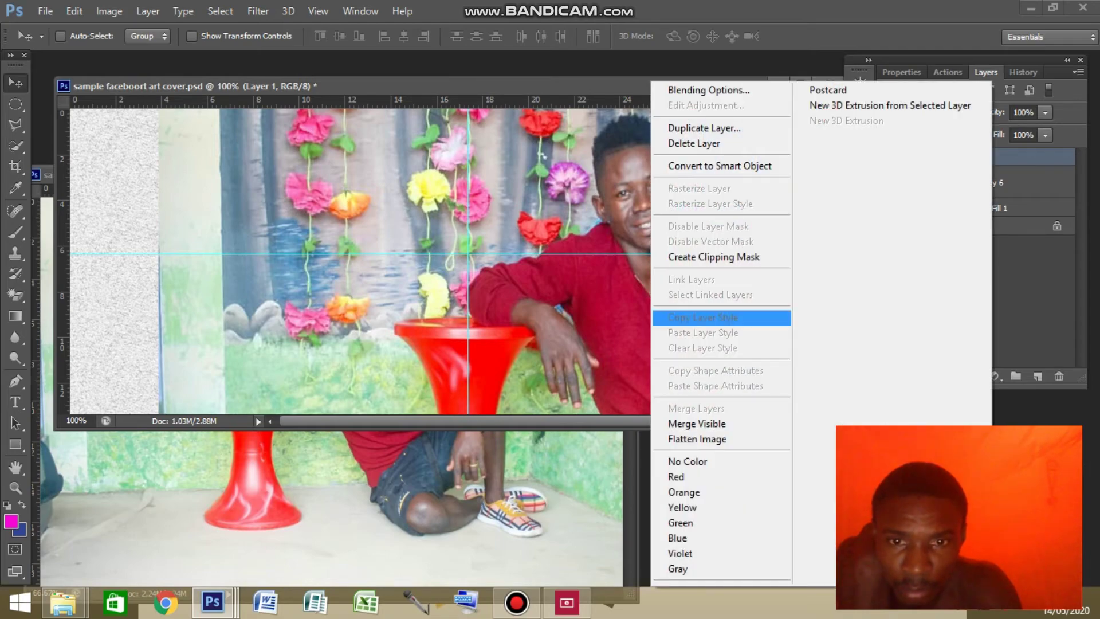
click(713, 257)
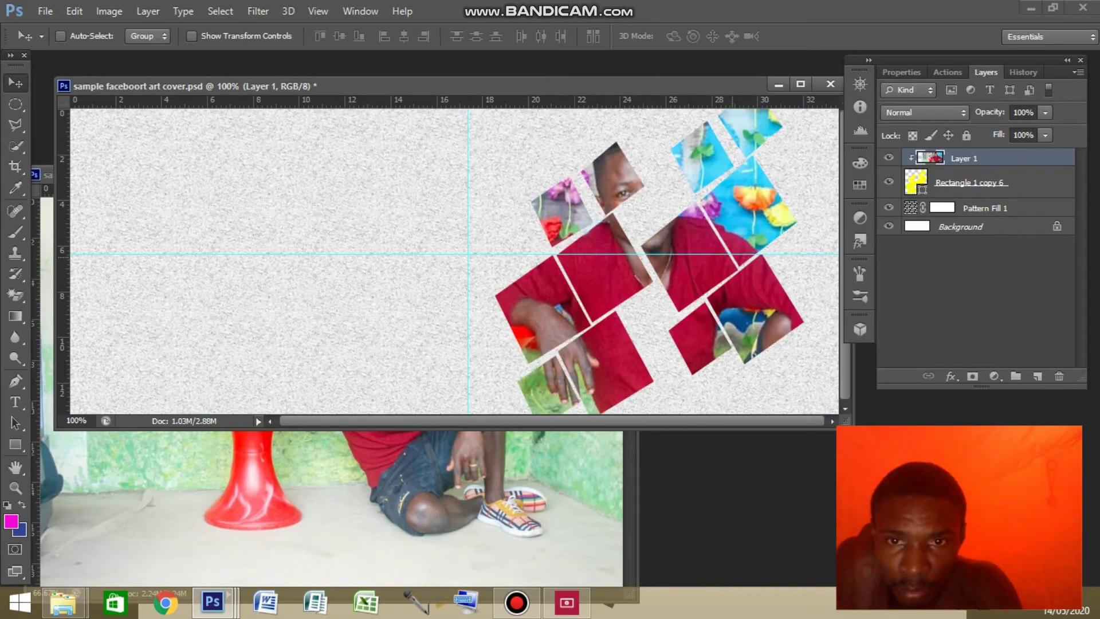
drag(659, 246, 711, 310)
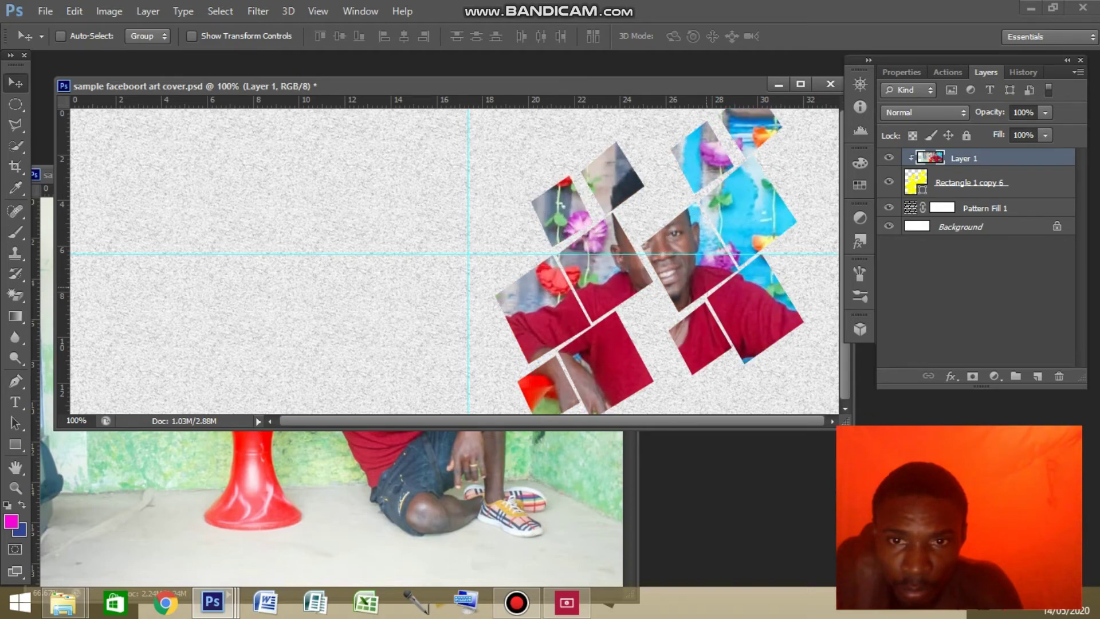
drag(717, 241, 730, 226)
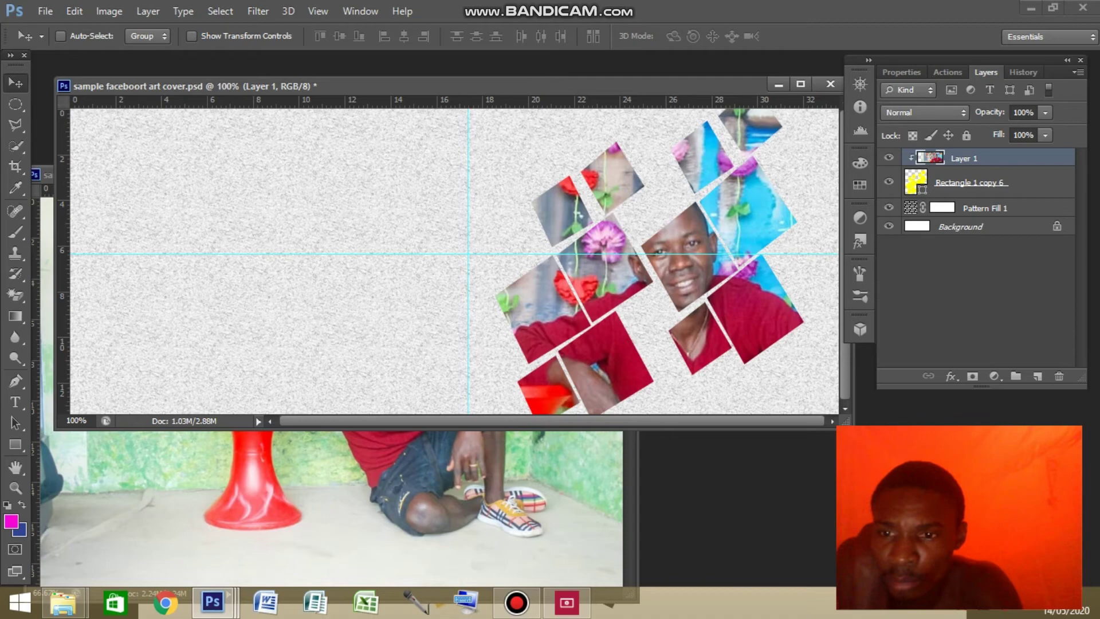
Close the separate photo document and zoom out to view the whole cover
key(ctrl+Tab)
key(ctrl+w)
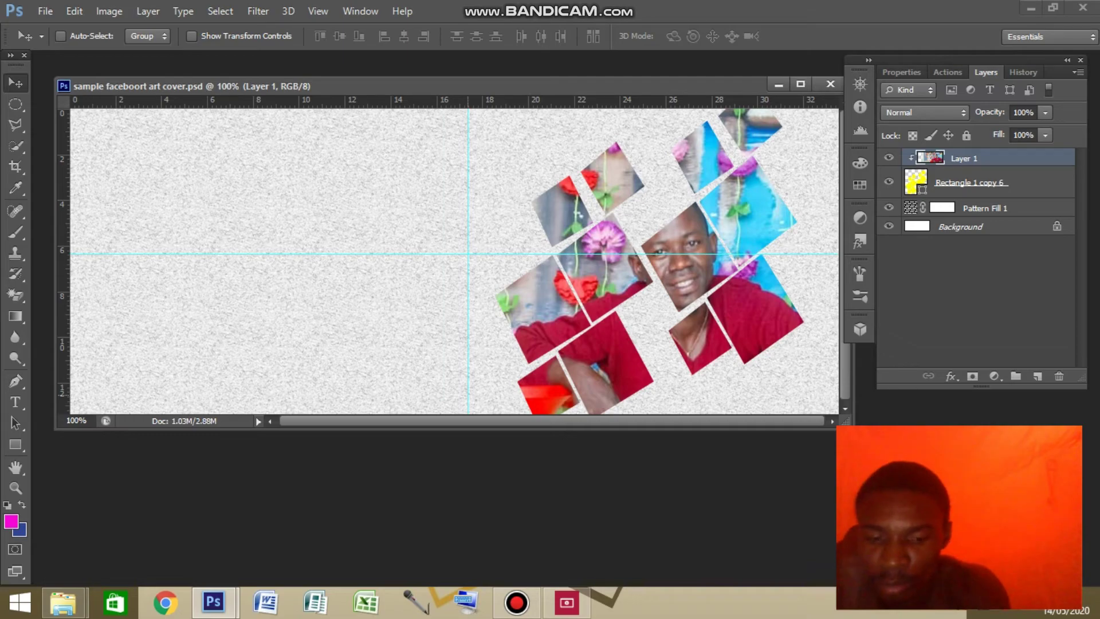
key(ctrl+minus)
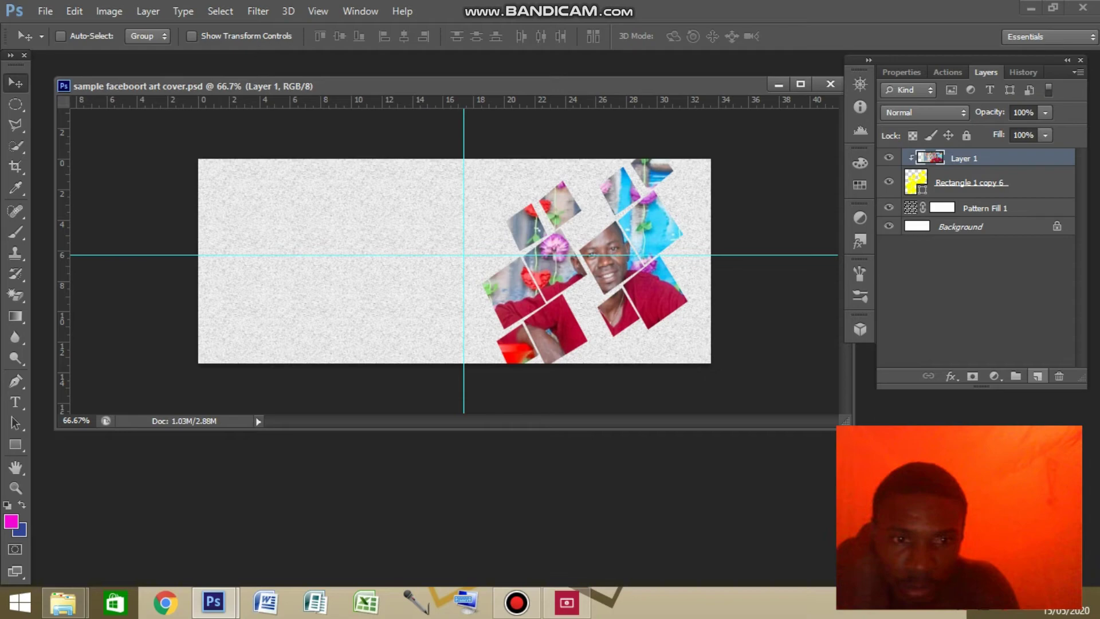
Draw a long white-filled rounded-rectangle bar across the lower part of the cover
click(1038, 375)
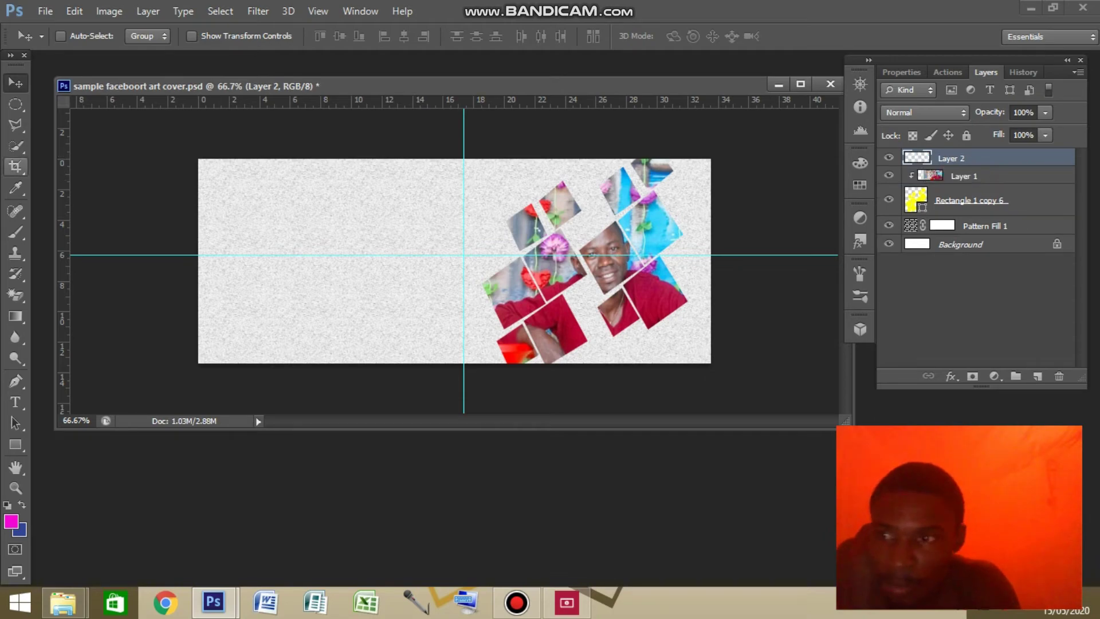
click(16, 315)
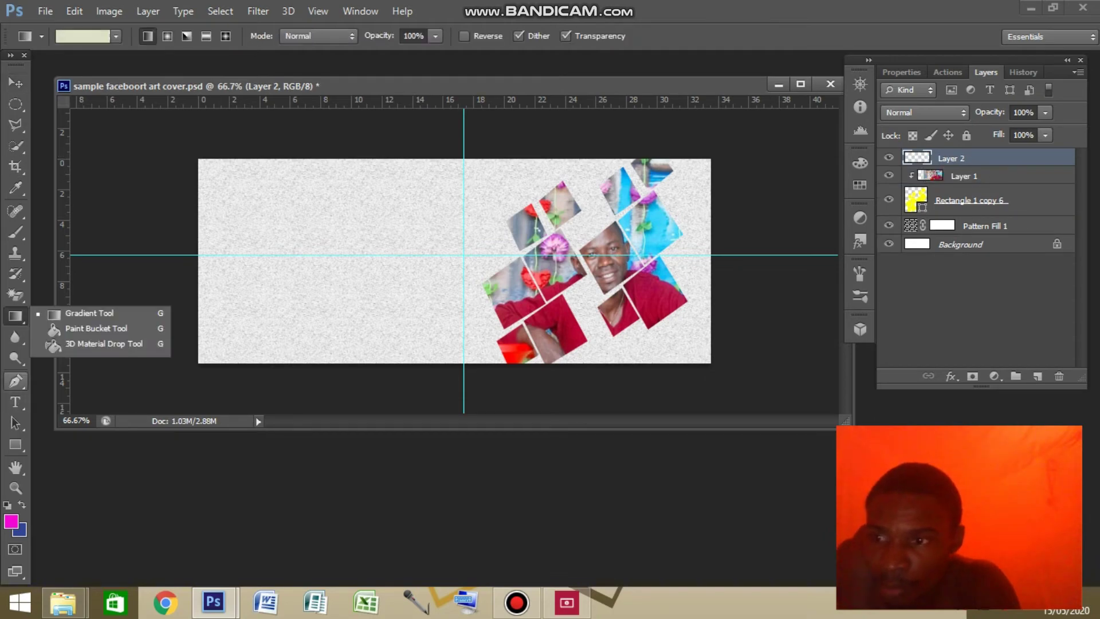
click(15, 444)
click(109, 456)
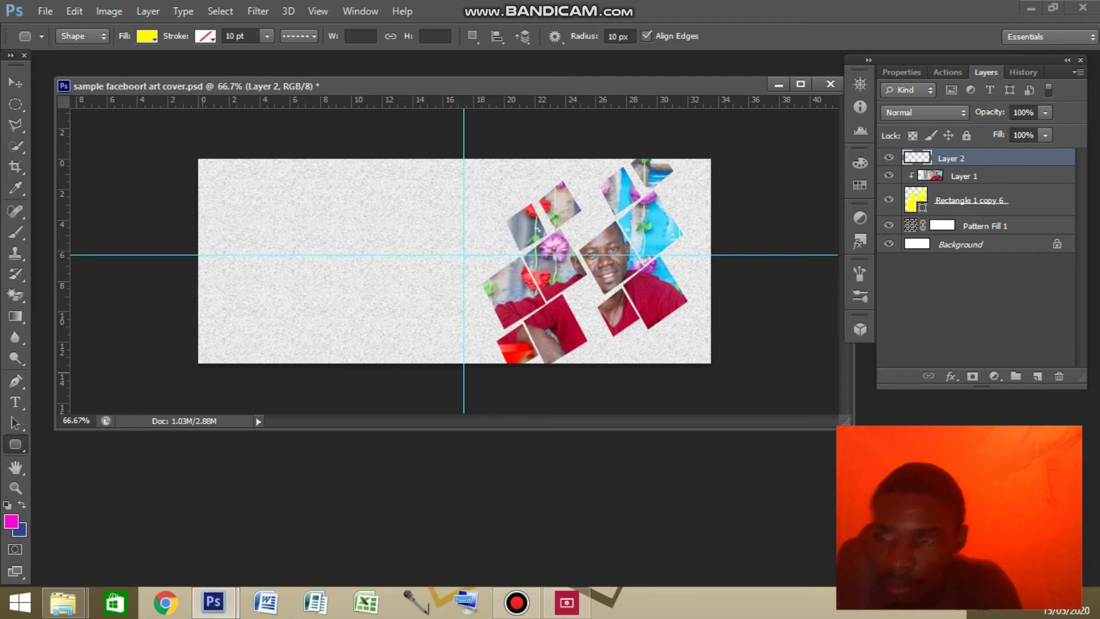
drag(218, 325, 570, 358)
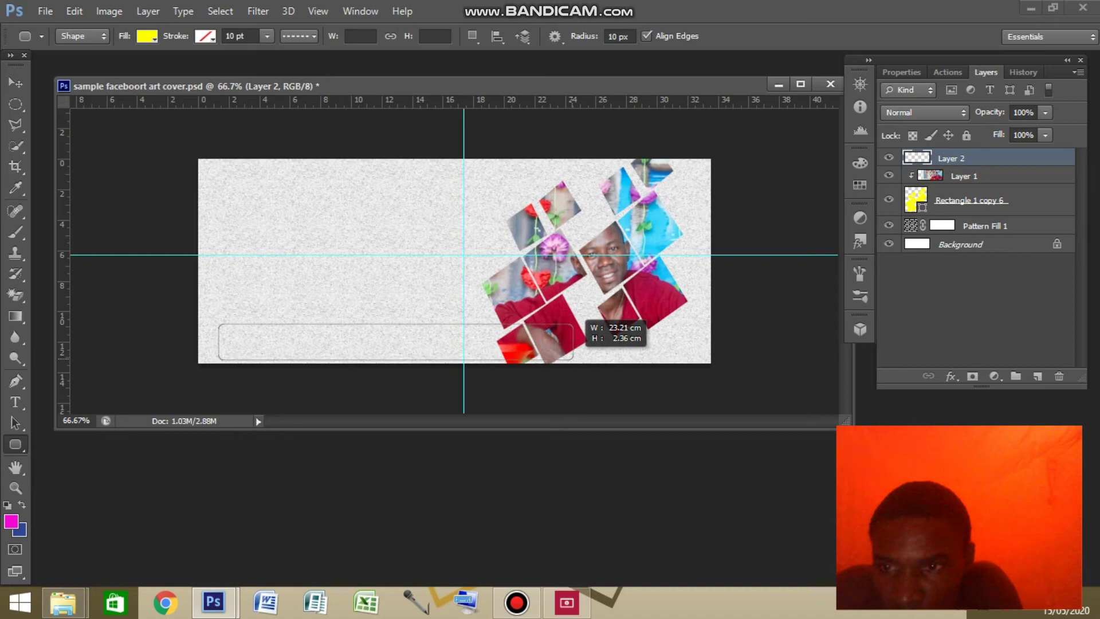
drag(570, 359, 573, 360)
click(147, 36)
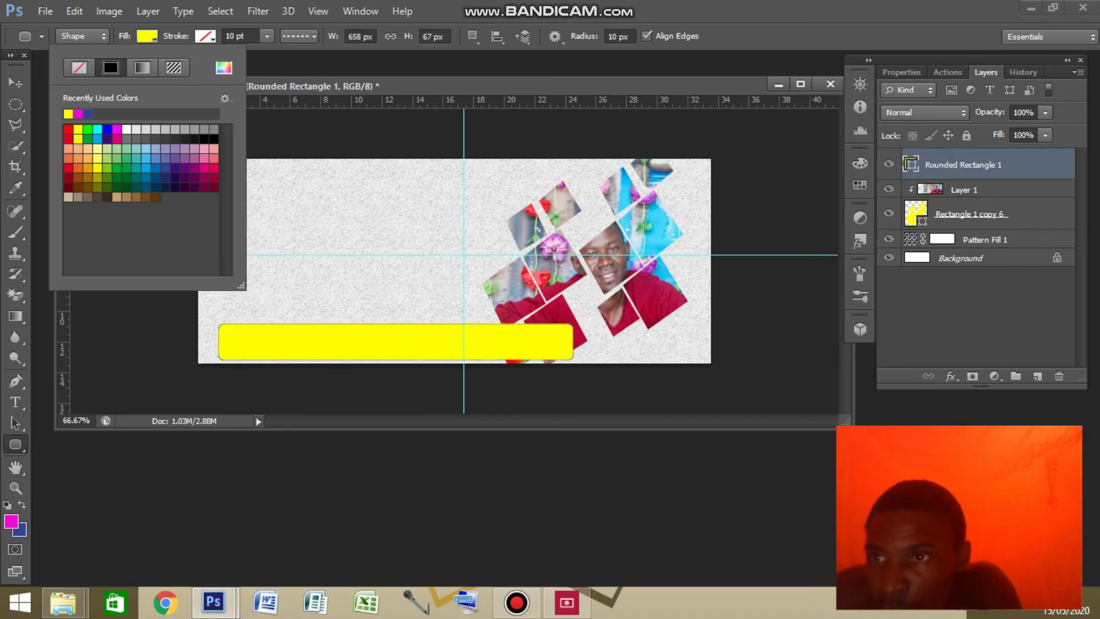
click(126, 129)
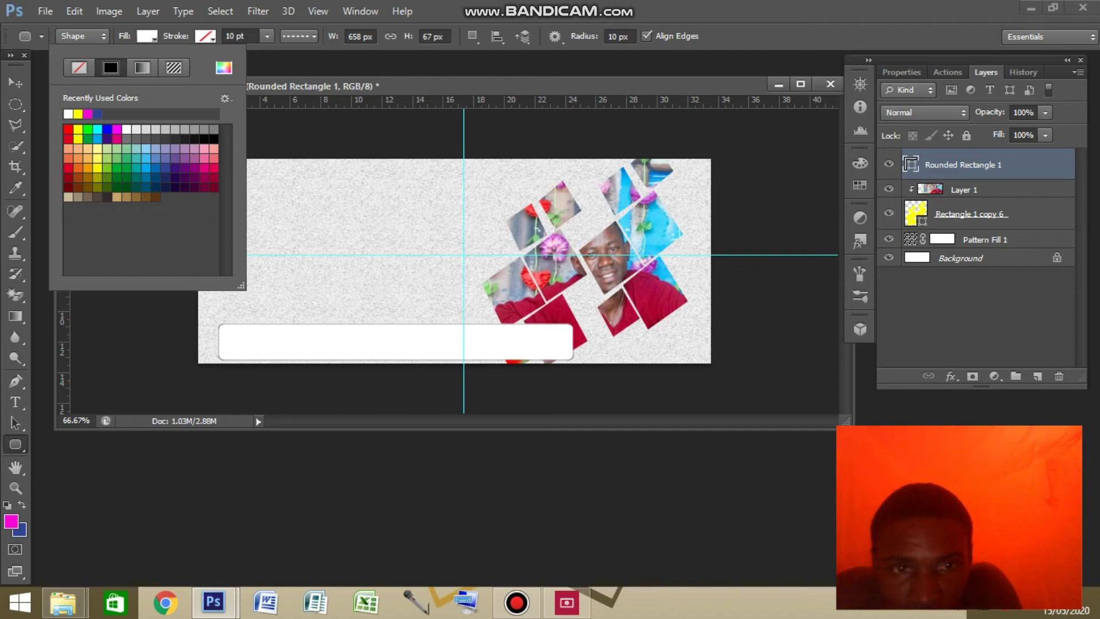
Try a red fill colour while the clipped photo layer is selected
click(963, 189)
click(463, 254)
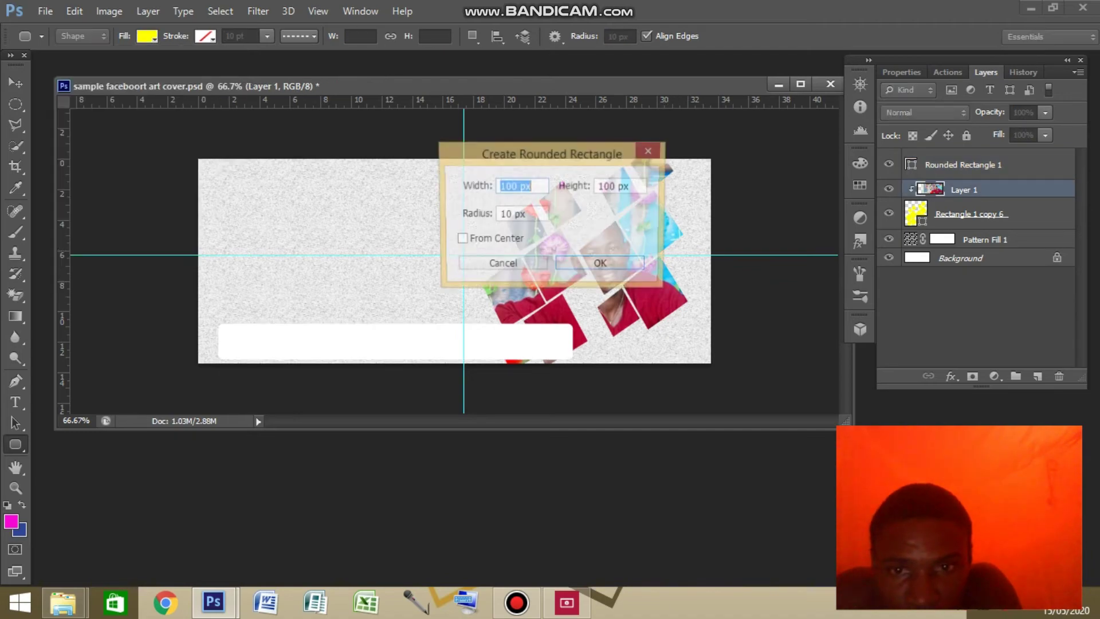
key(Escape)
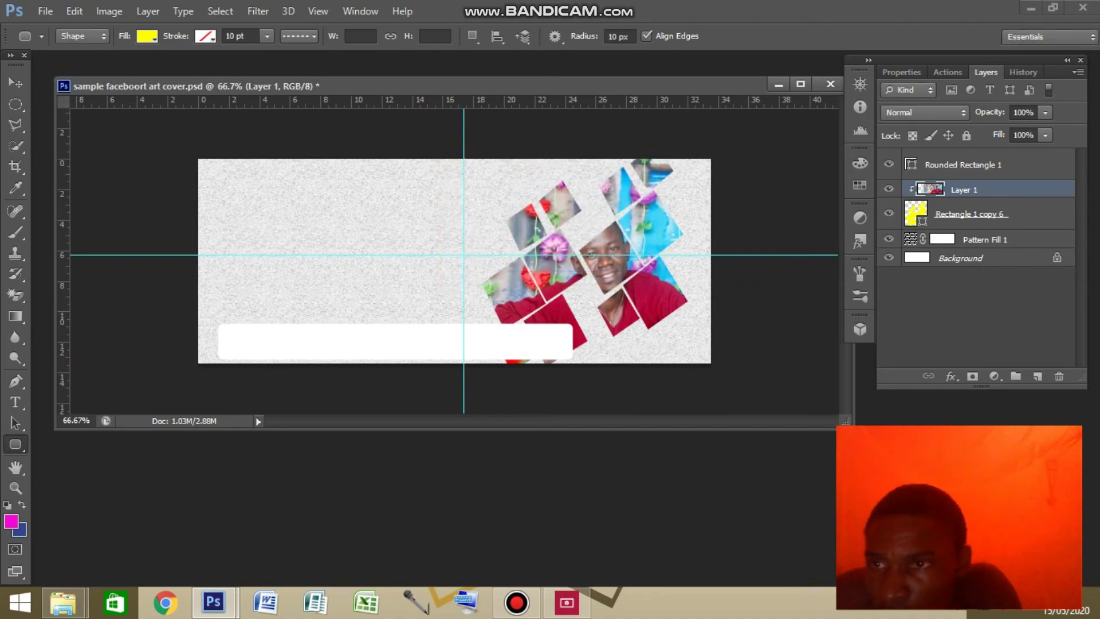
click(146, 36)
click(68, 129)
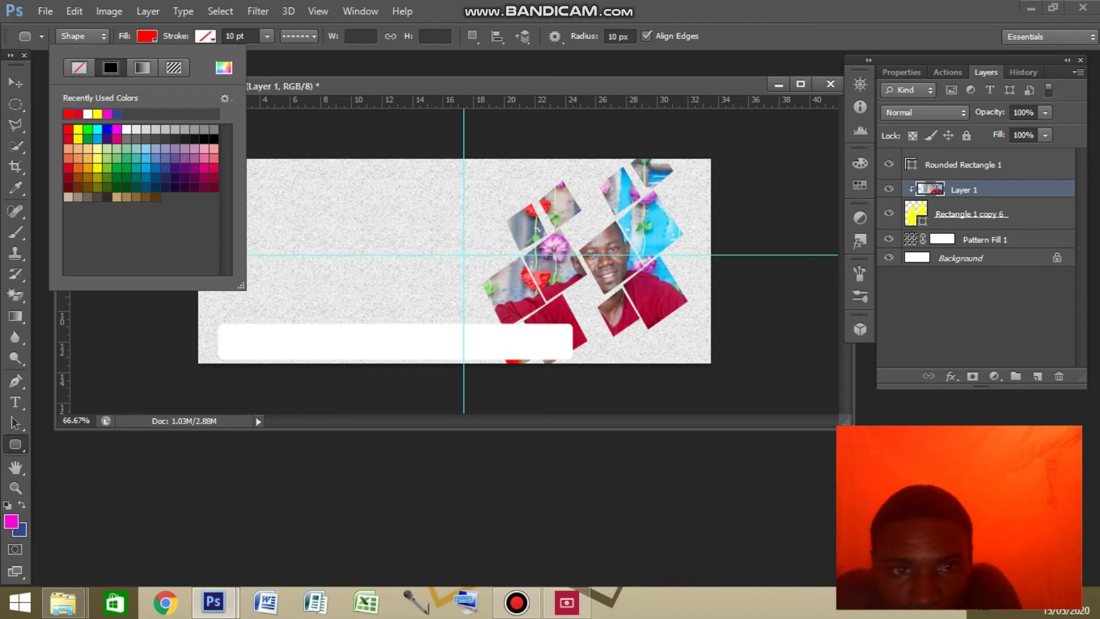
Give the rounded bar a dark red fill and add an empty layer above it
click(963, 164)
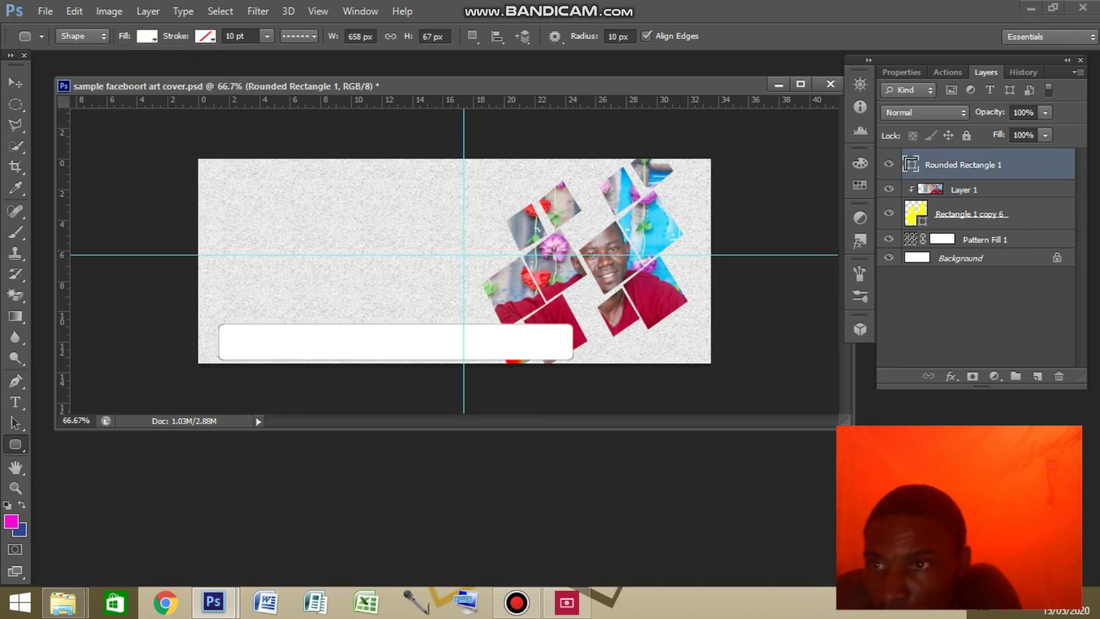
click(146, 36)
click(204, 158)
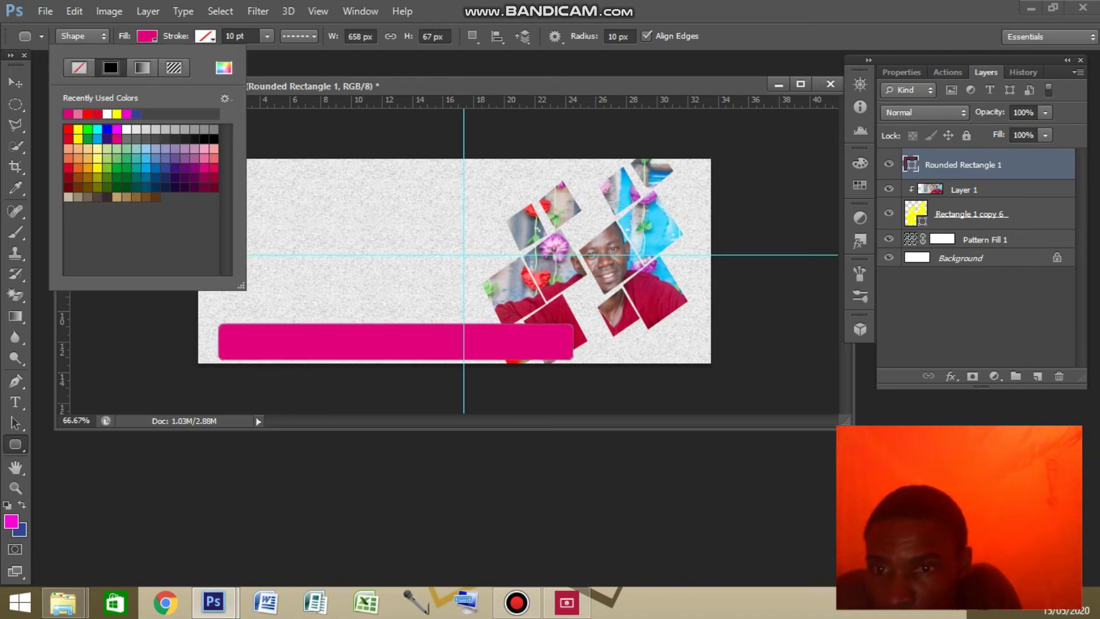
click(204, 178)
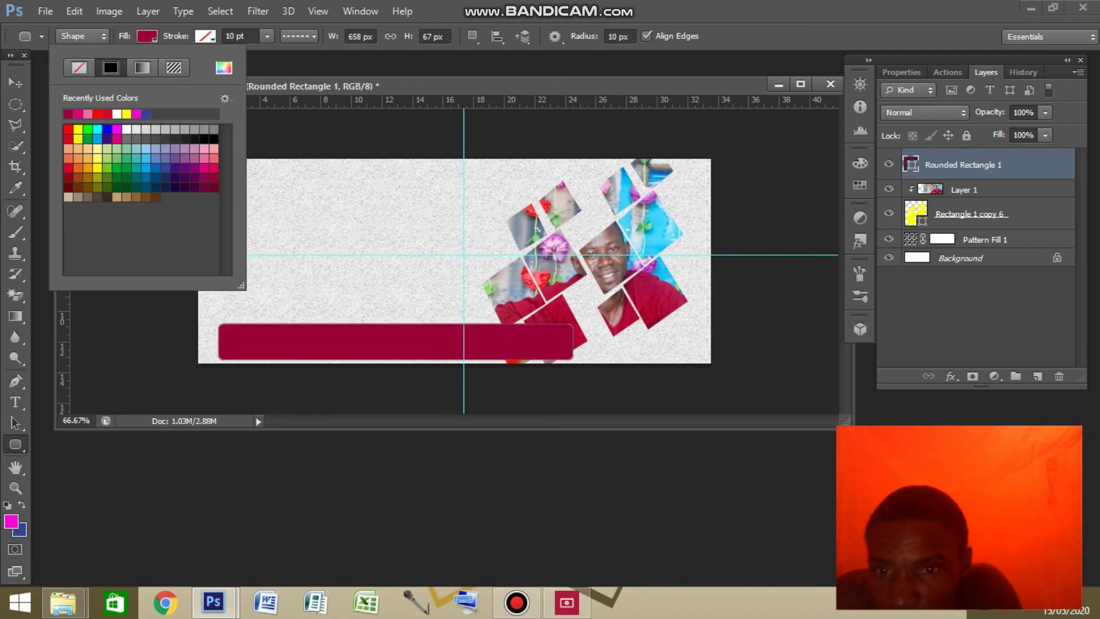
click(213, 168)
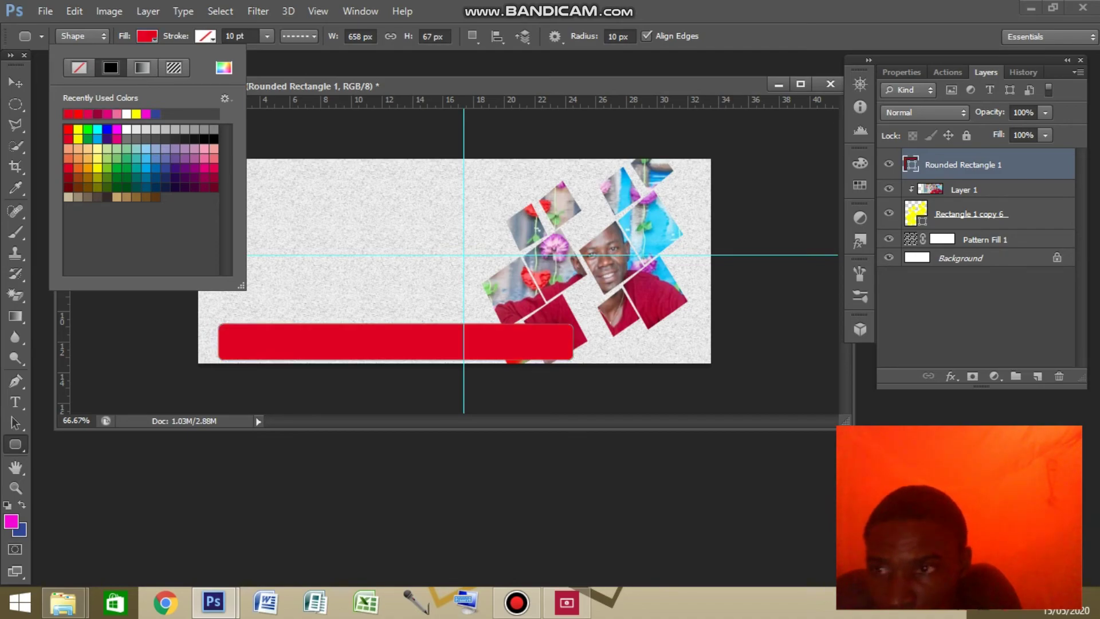
click(213, 177)
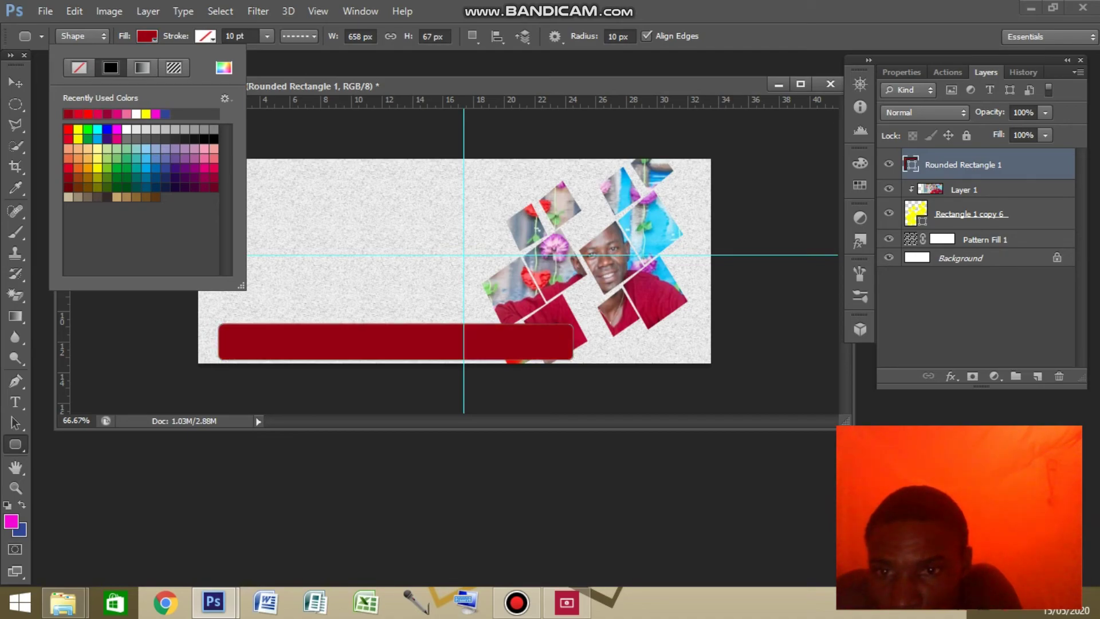
key(Return)
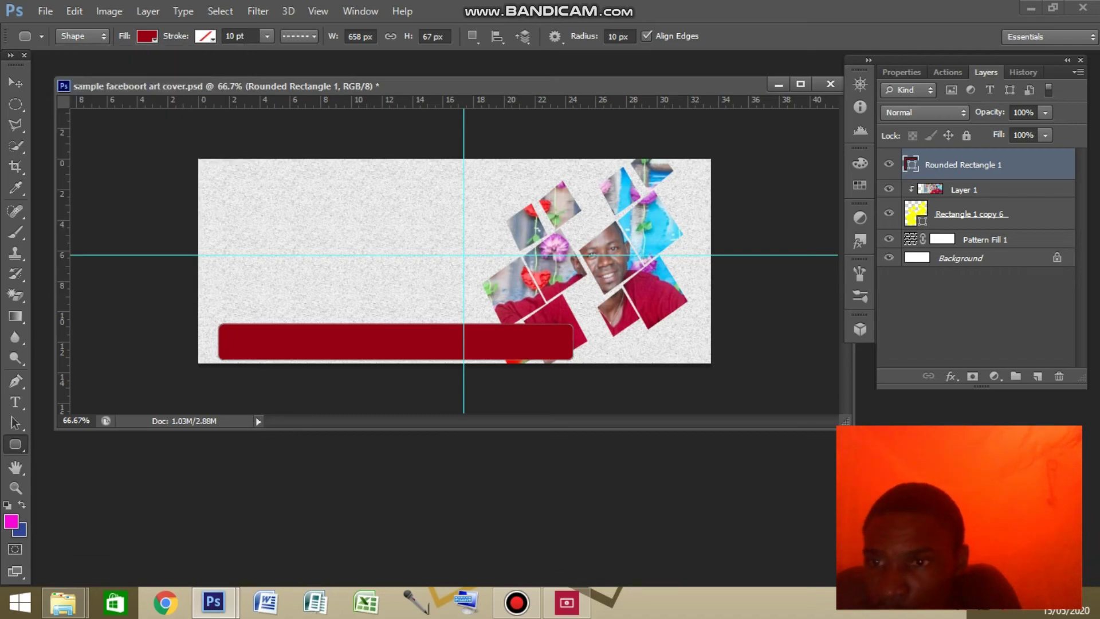
click(1037, 376)
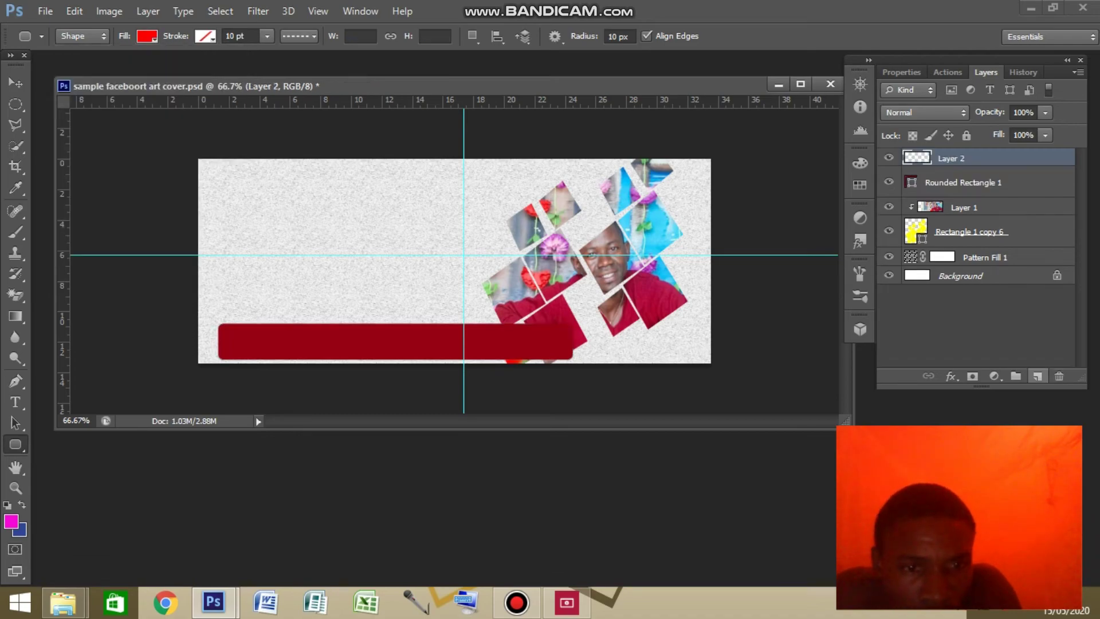
Type the cover name on the red bar and enlarge it to about 79 pt
key(t)
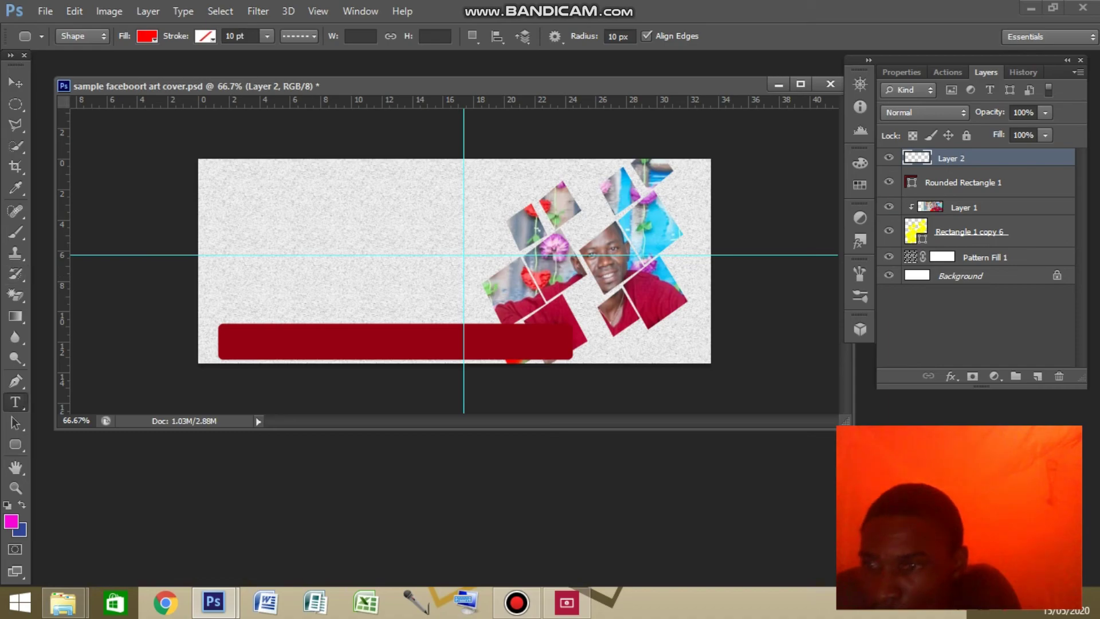
click(272, 334)
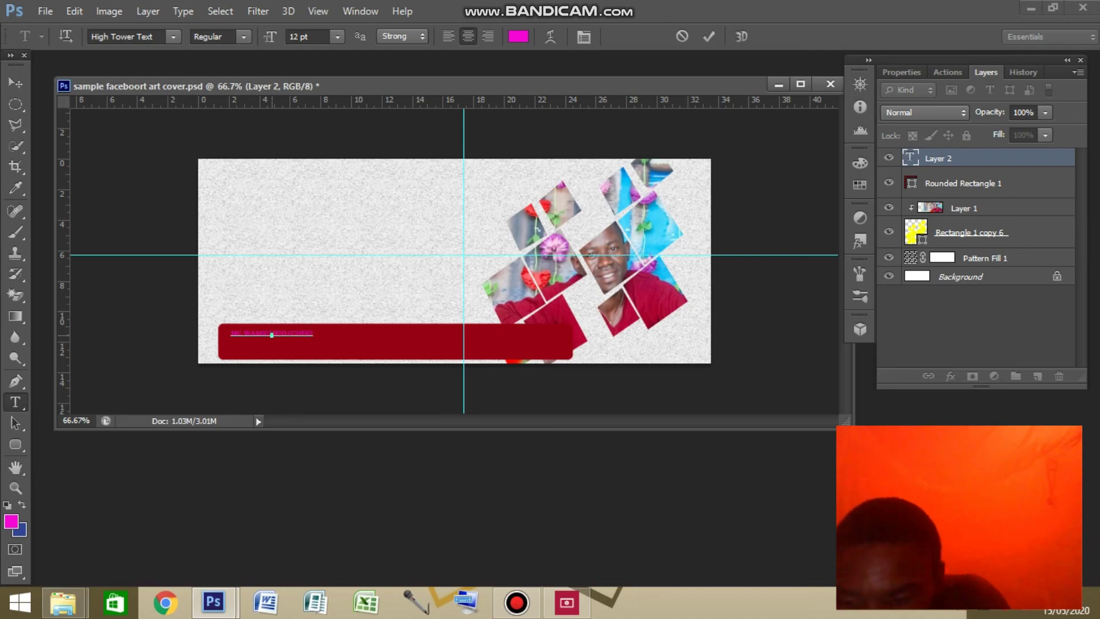
key(ctrl+a)
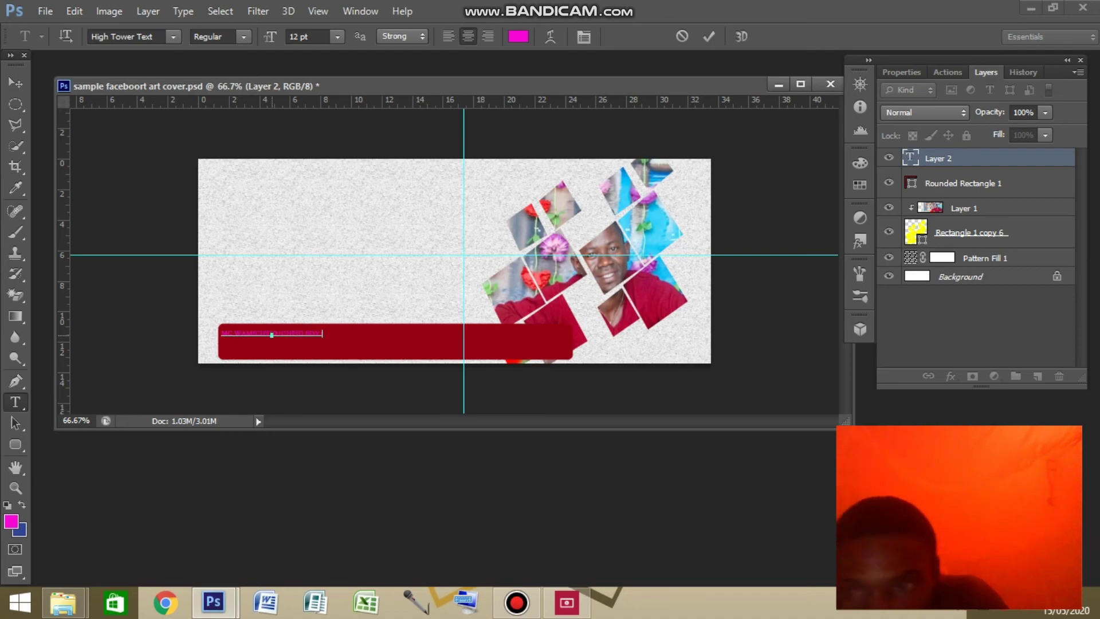
mouse_move(322, 338)
mouse_down()
mouse_move(507, 365)
mouse_move(553, 356)
mouse_up()
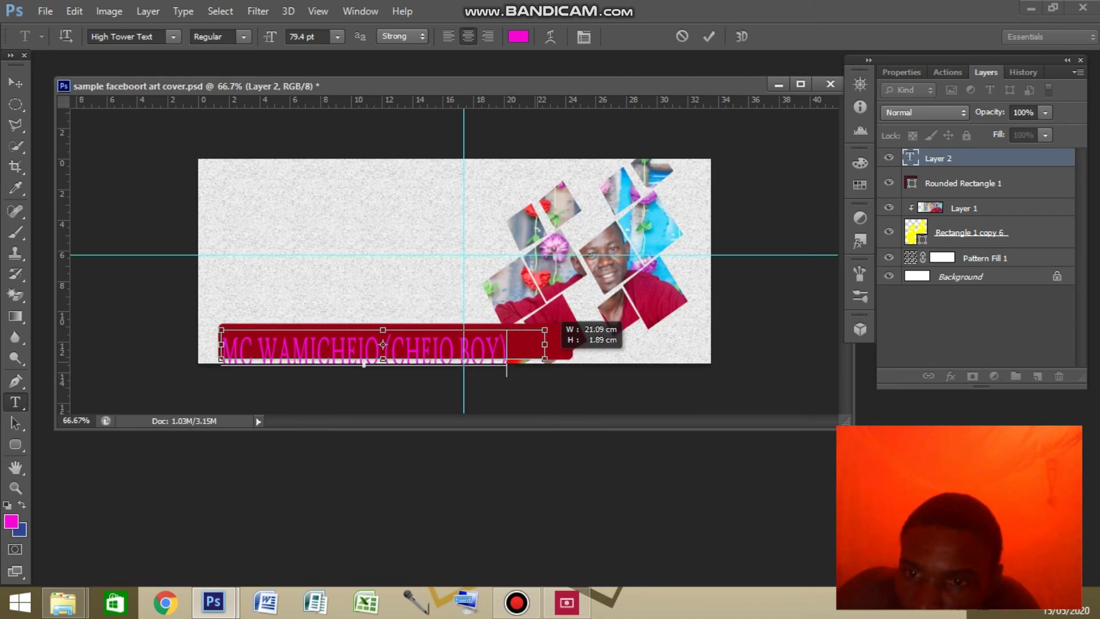
key(ctrl+a)
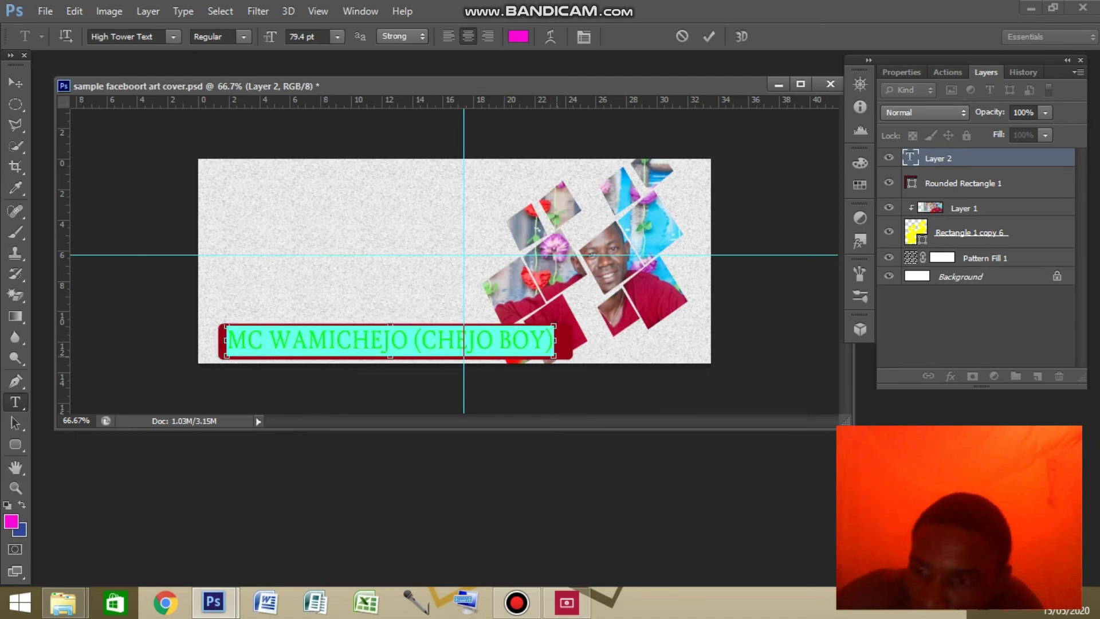
Set the name text in the Wedgie font, after briefly trying Impact
click(173, 36)
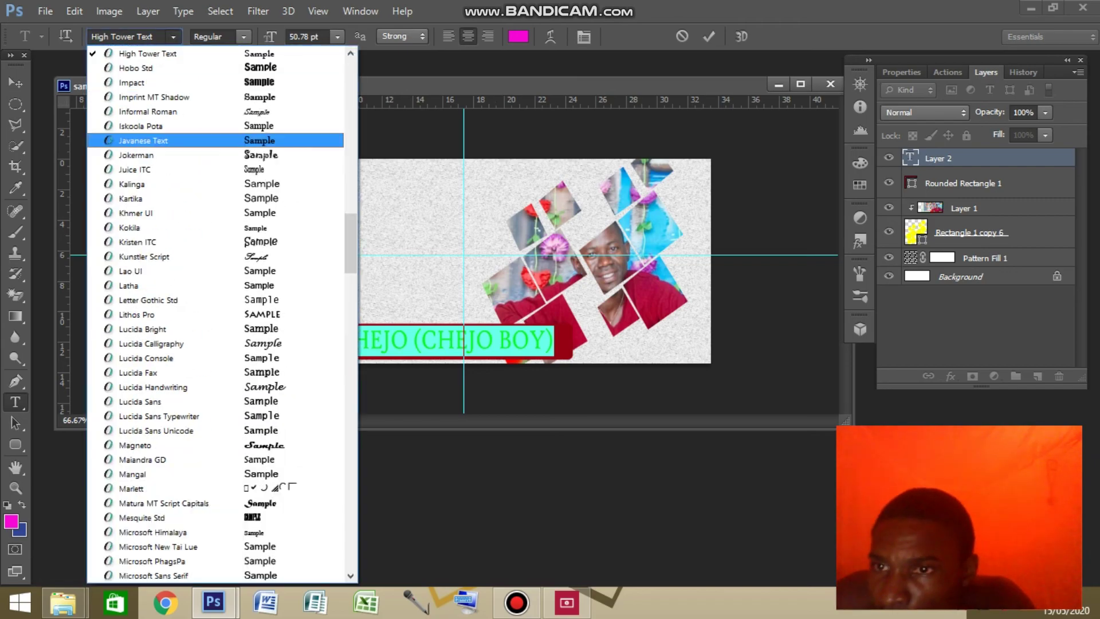
click(140, 82)
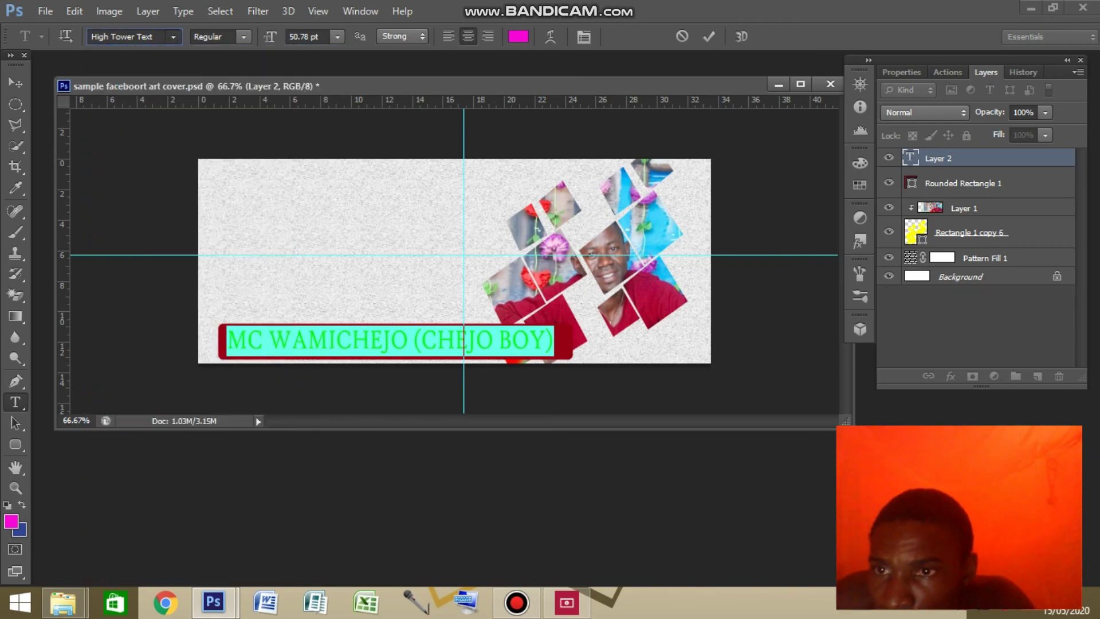
click(172, 36)
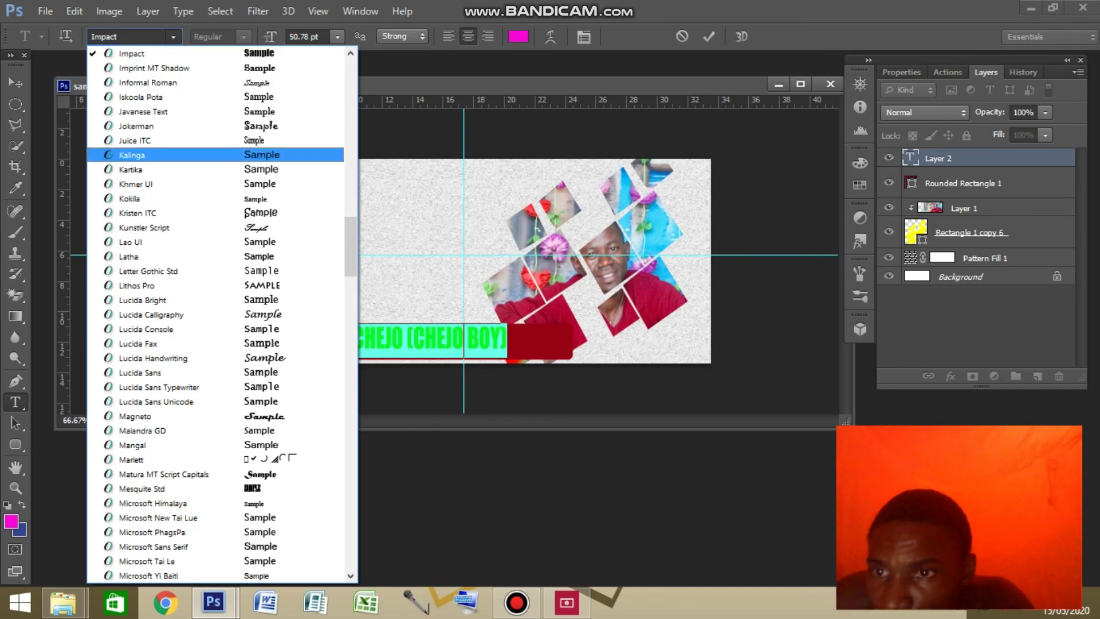
scroll(217, 315, down, 10)
scroll(172, 358, down, 10)
scroll(172, 358, down, 15)
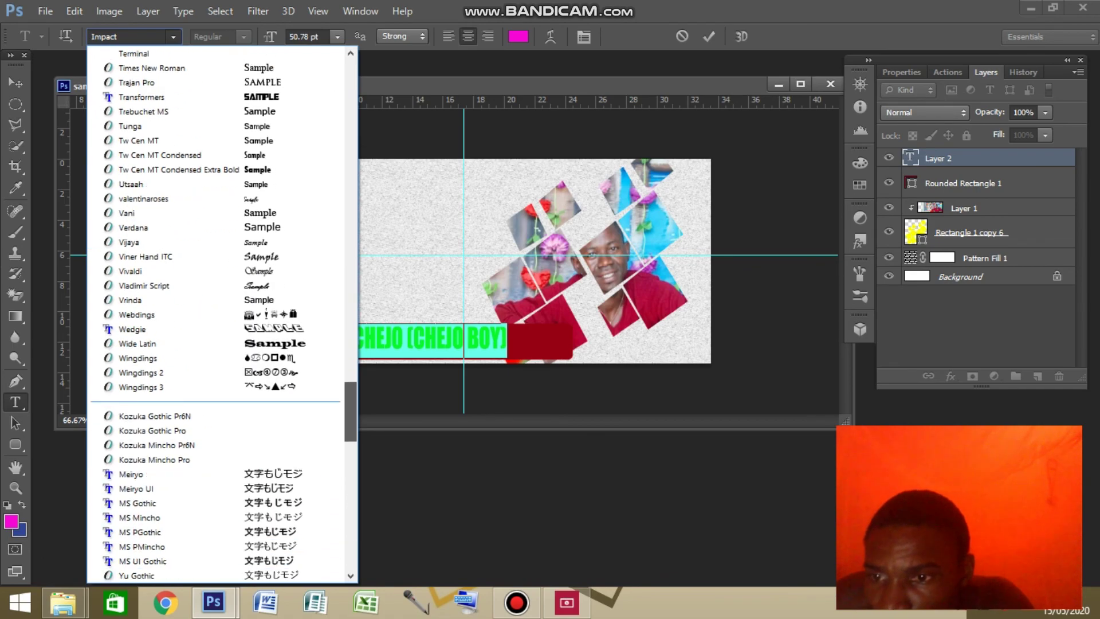
click(132, 358)
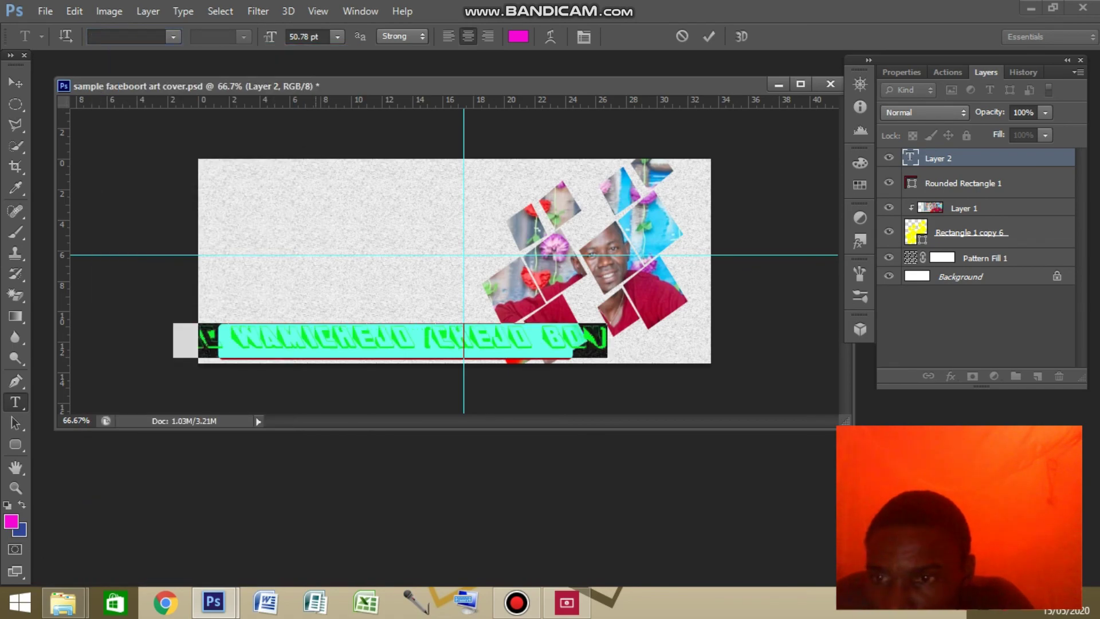
click(331, 340)
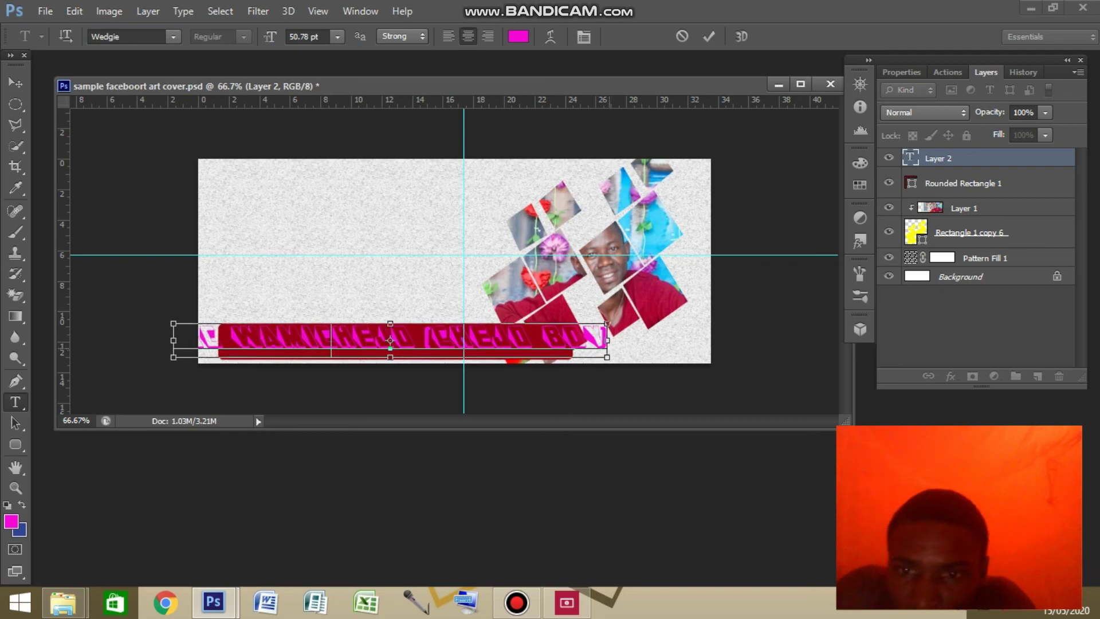
Narrow the name to about 53 pt, fit it inside the bar, and colour it white
drag(602, 340, 520, 341)
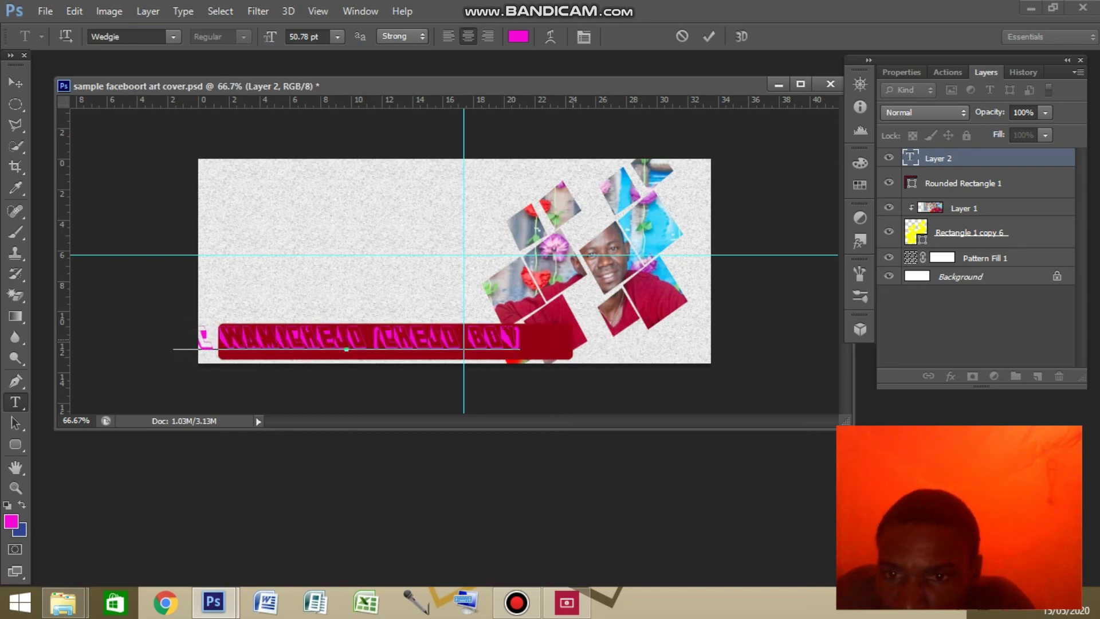
drag(299, 344, 348, 344)
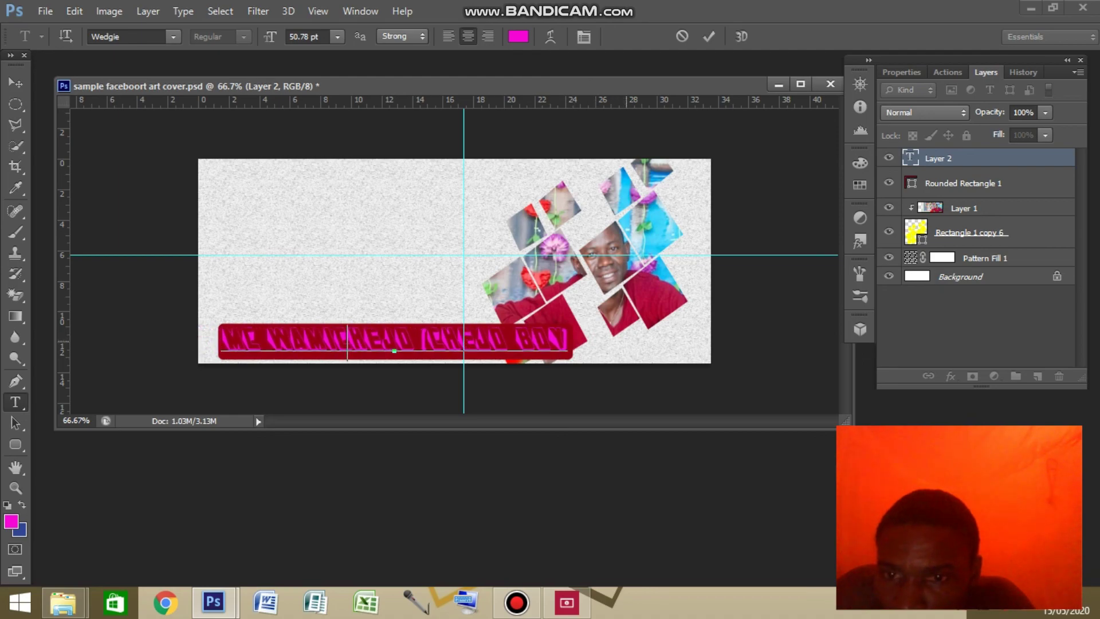
click(394, 343)
key(ctrl+a)
click(518, 36)
mouse_move(393, 511)
mouse_down()
mouse_move(319, 486)
mouse_move(319, 507)
mouse_up()
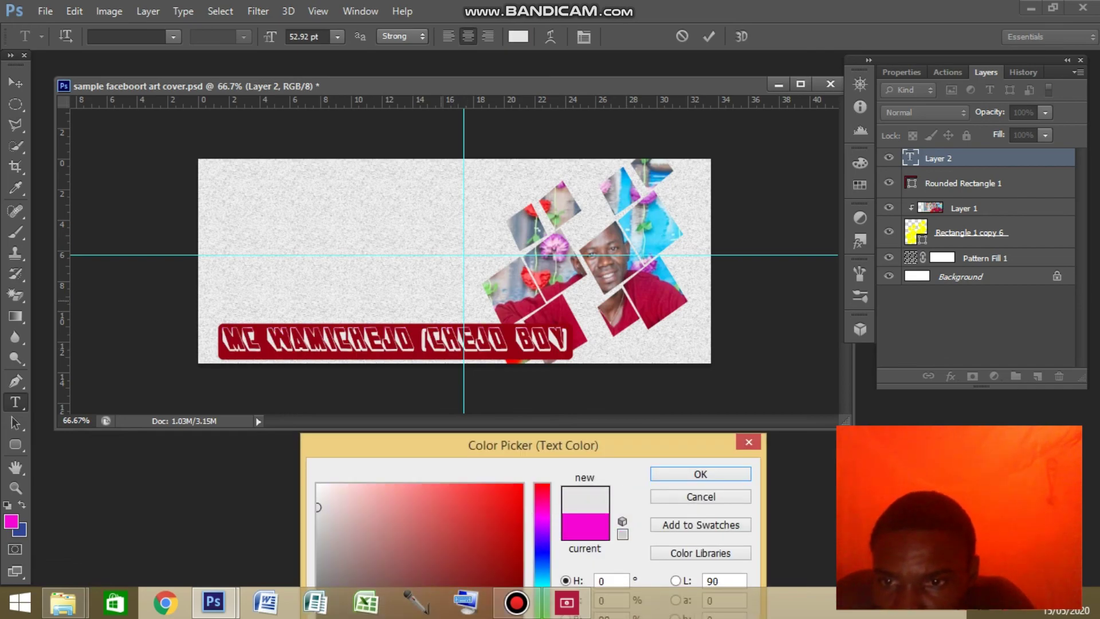
key(Return)
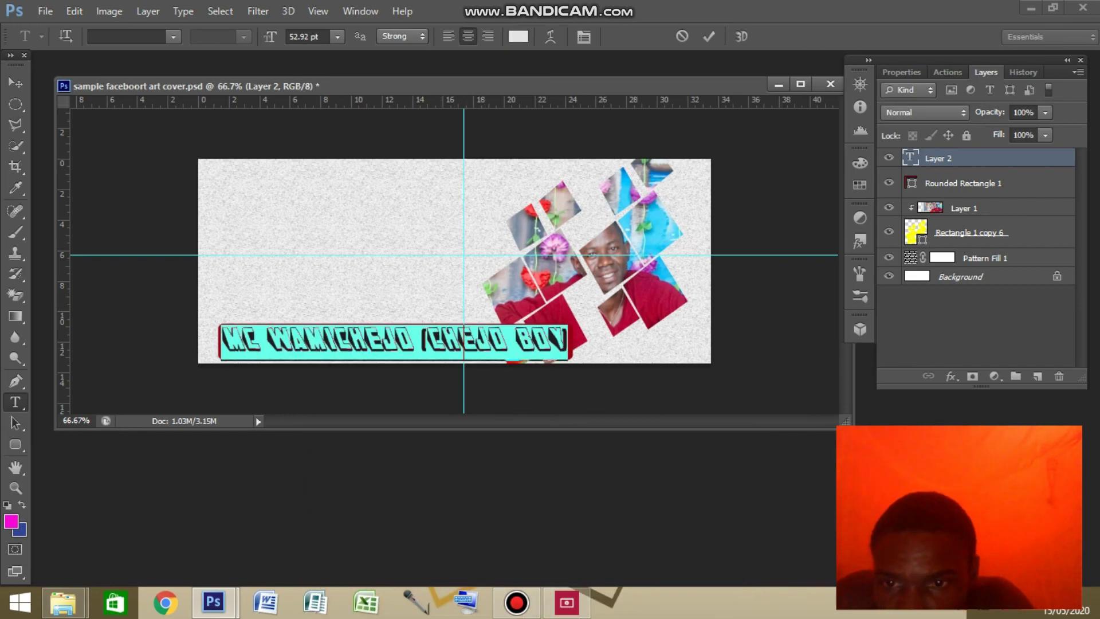
click(16, 83)
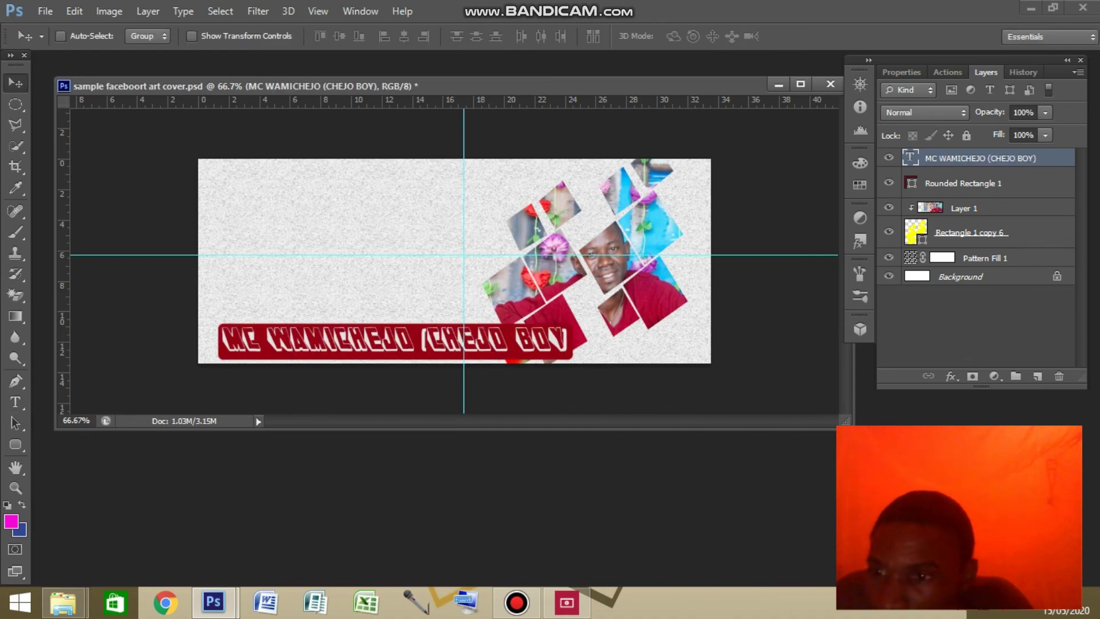
Browse to the Sunset Media folder on the desktop to open another image
key(ctrl+o)
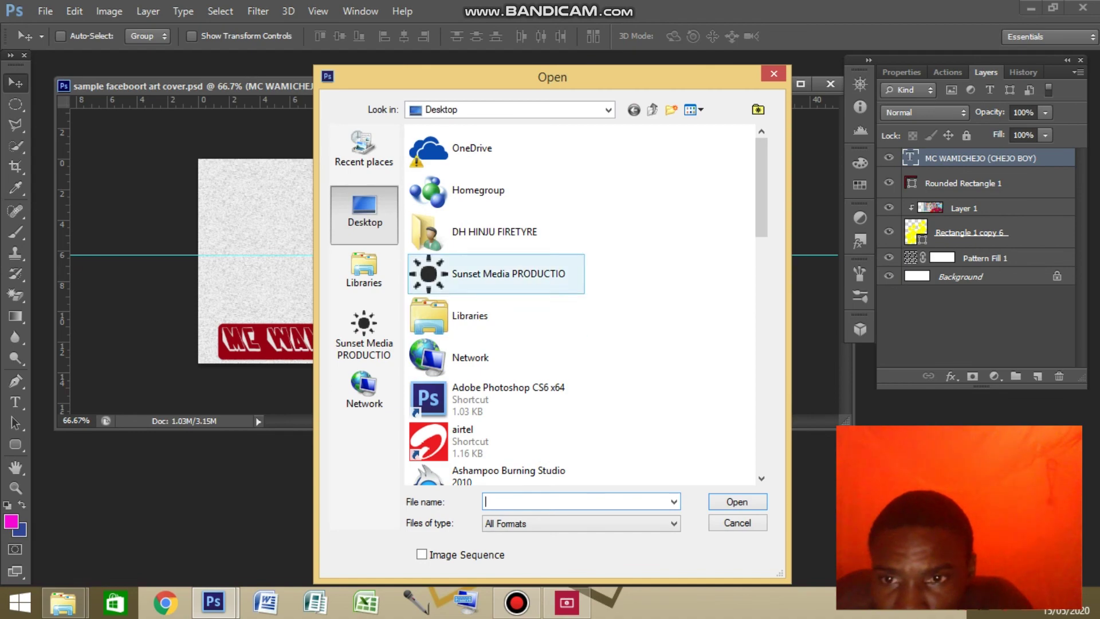
double_click(493, 273)
drag(761, 268, 762, 340)
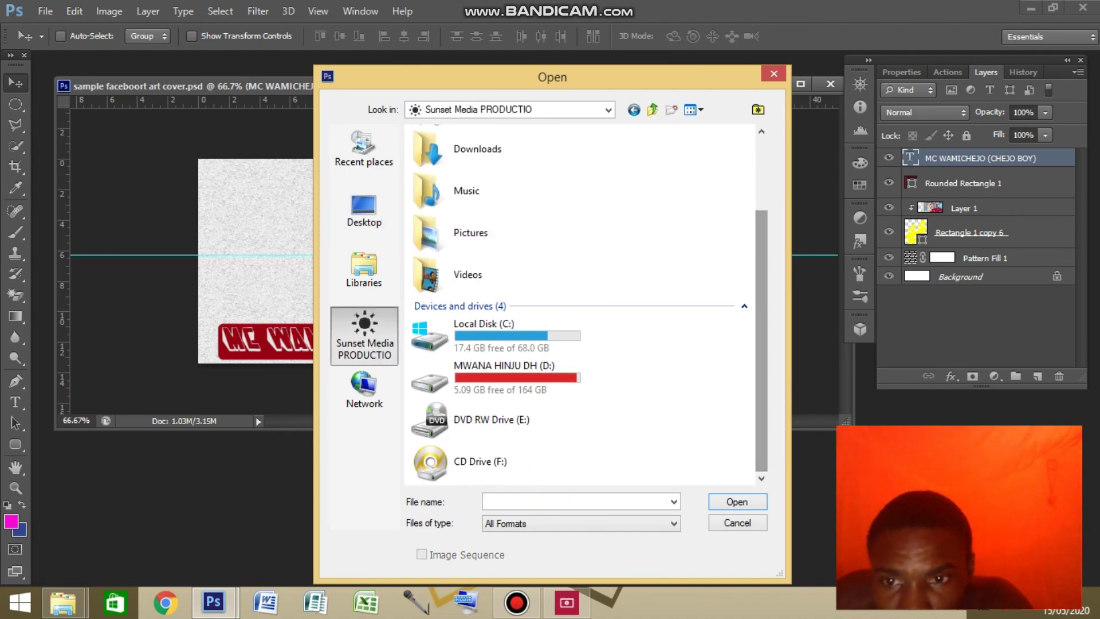